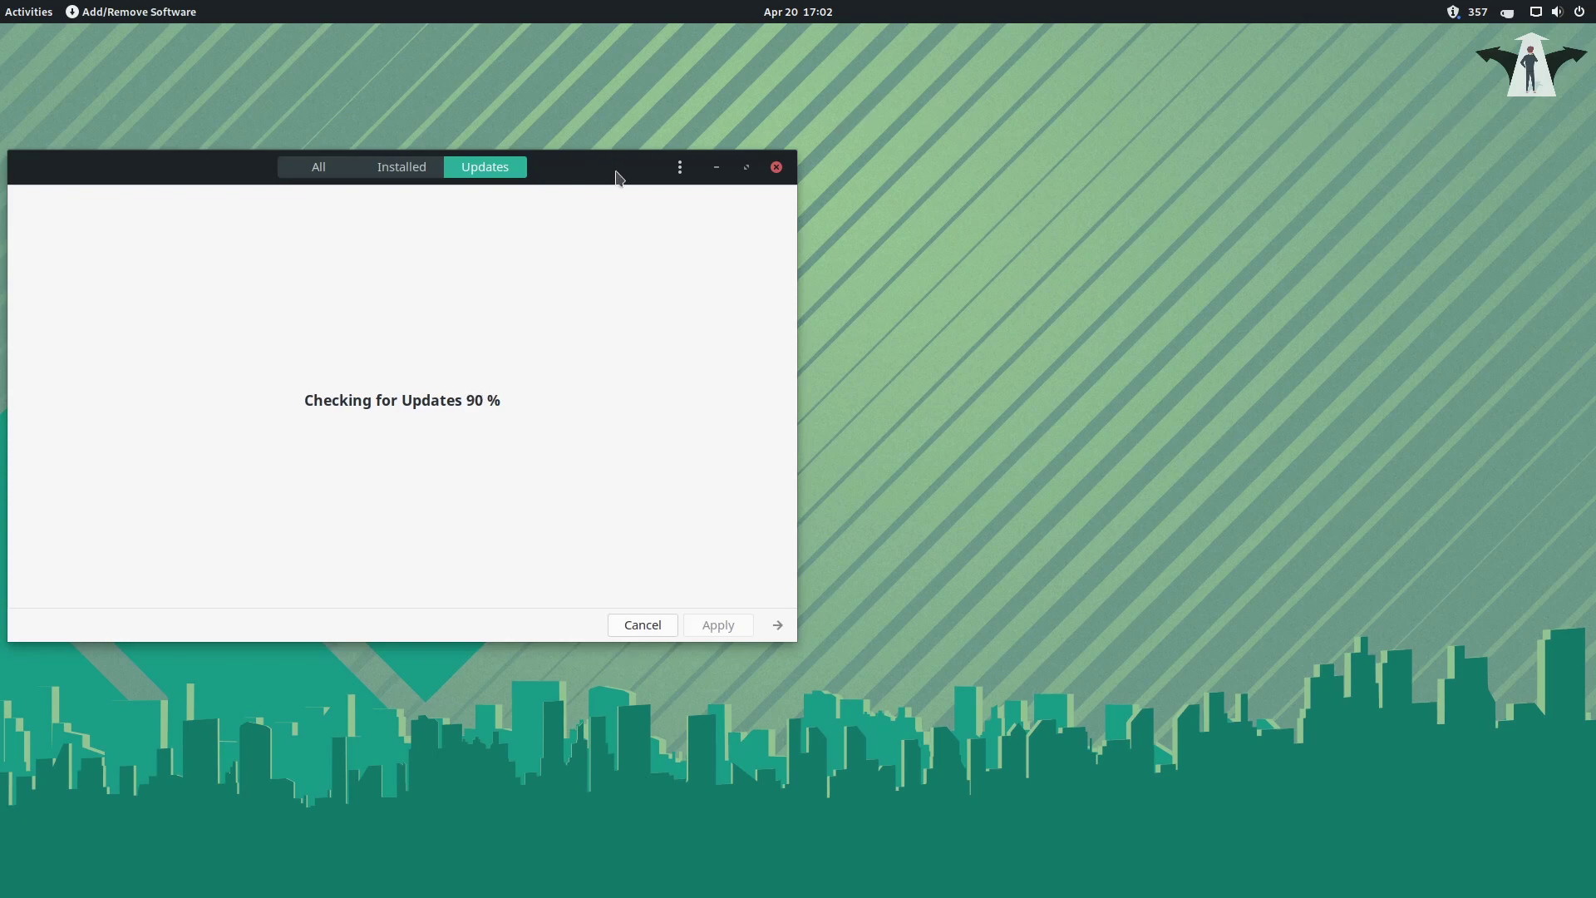
Step: Move the update manager aside and minimize it, and open a centred Terminal window with enlarged text
{"action": "left_click_drag", "start_coordinate": [617, 170], "coordinate": [968, 148]}
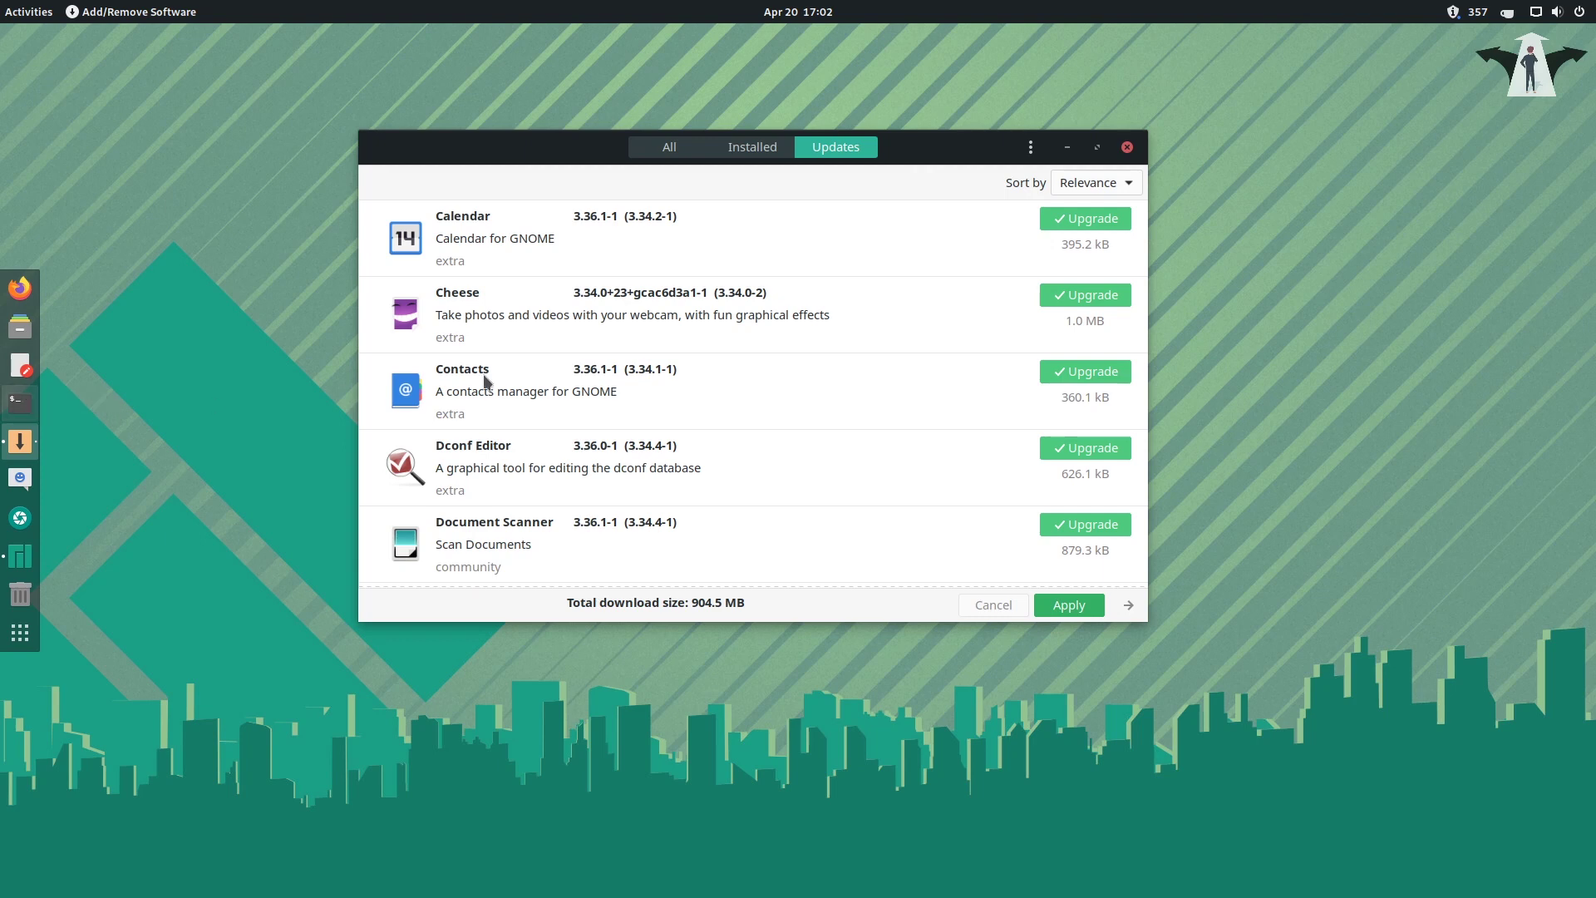
{"action": "left_click", "coordinate": [1068, 148]}
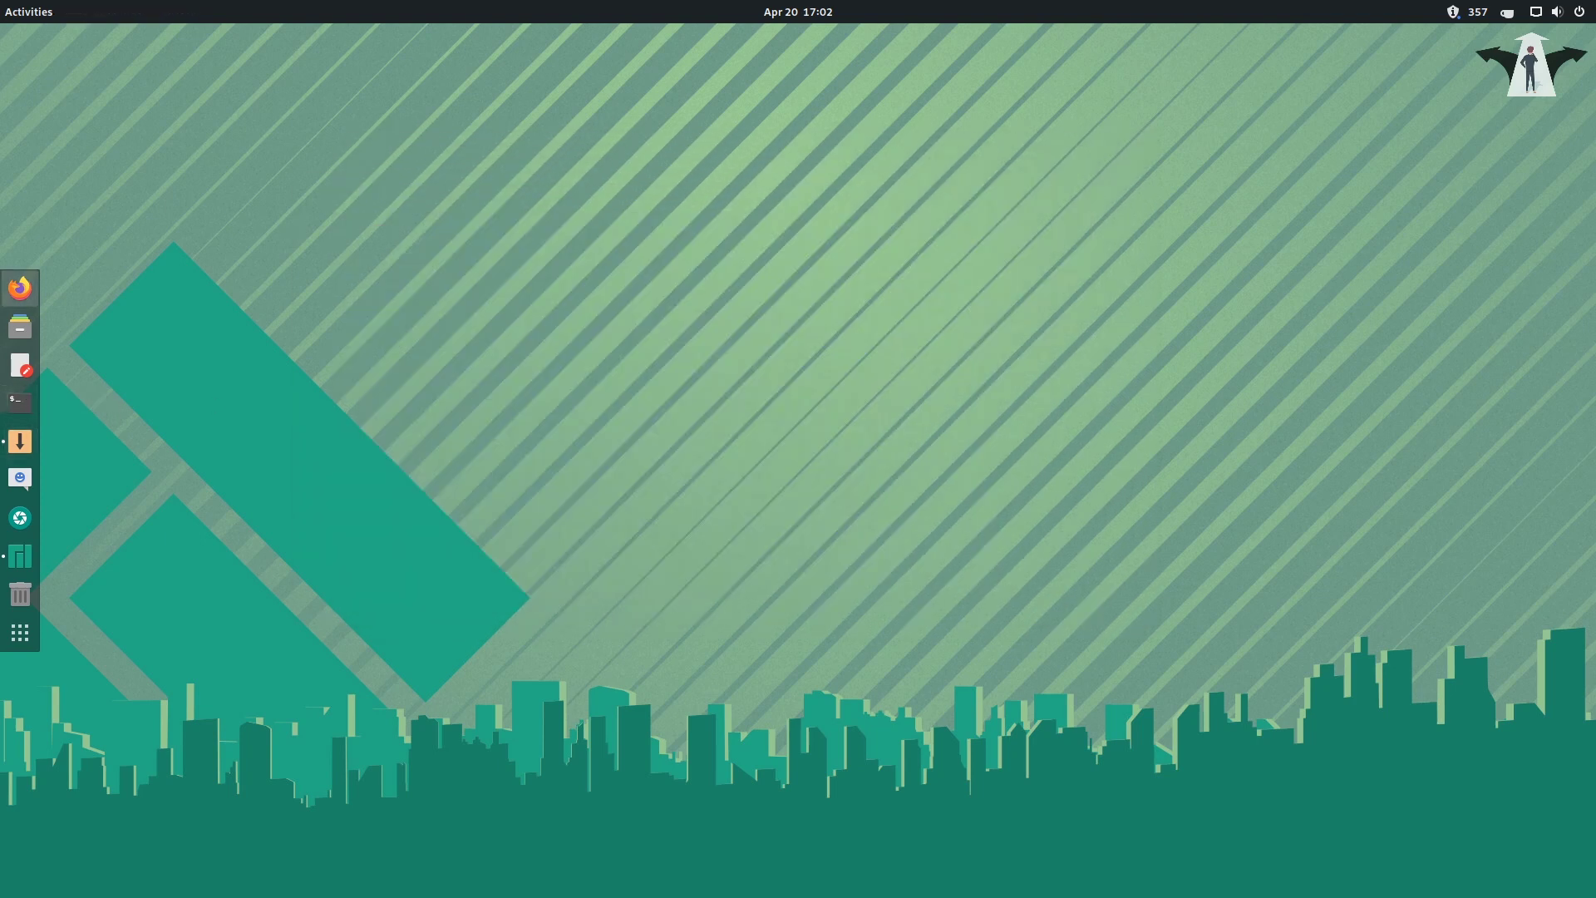
{"action": "left_click", "coordinate": [20, 402]}
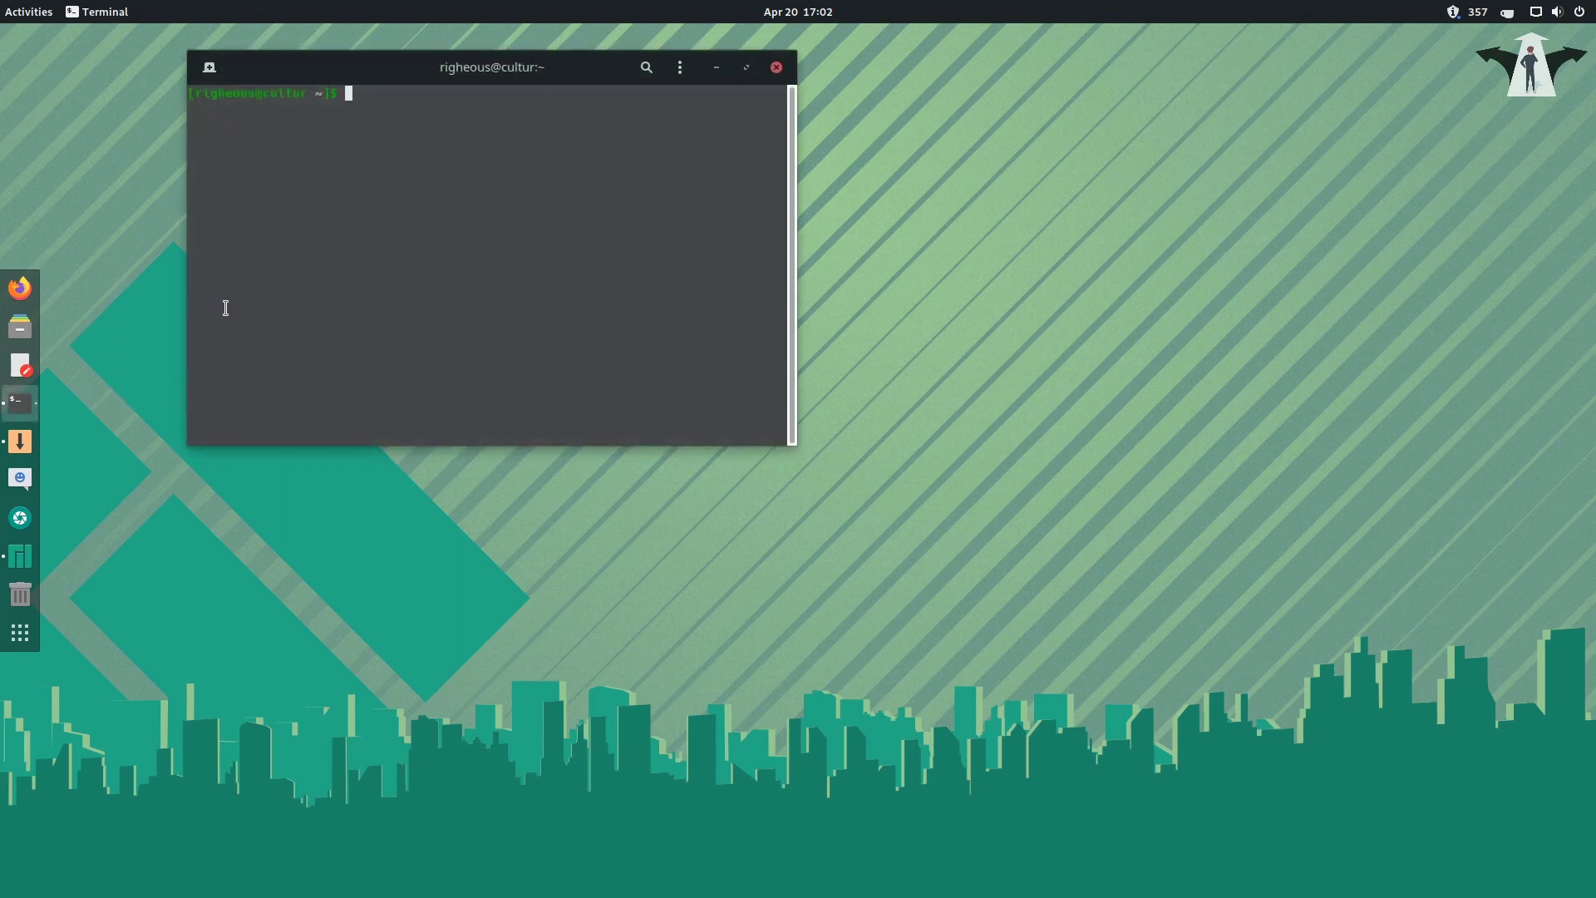
{"action": "key", "text": "ctrl+plus"}
{"action": "key", "text": "ctrl+plus"}
{"action": "key", "text": "ctrl+plus"}
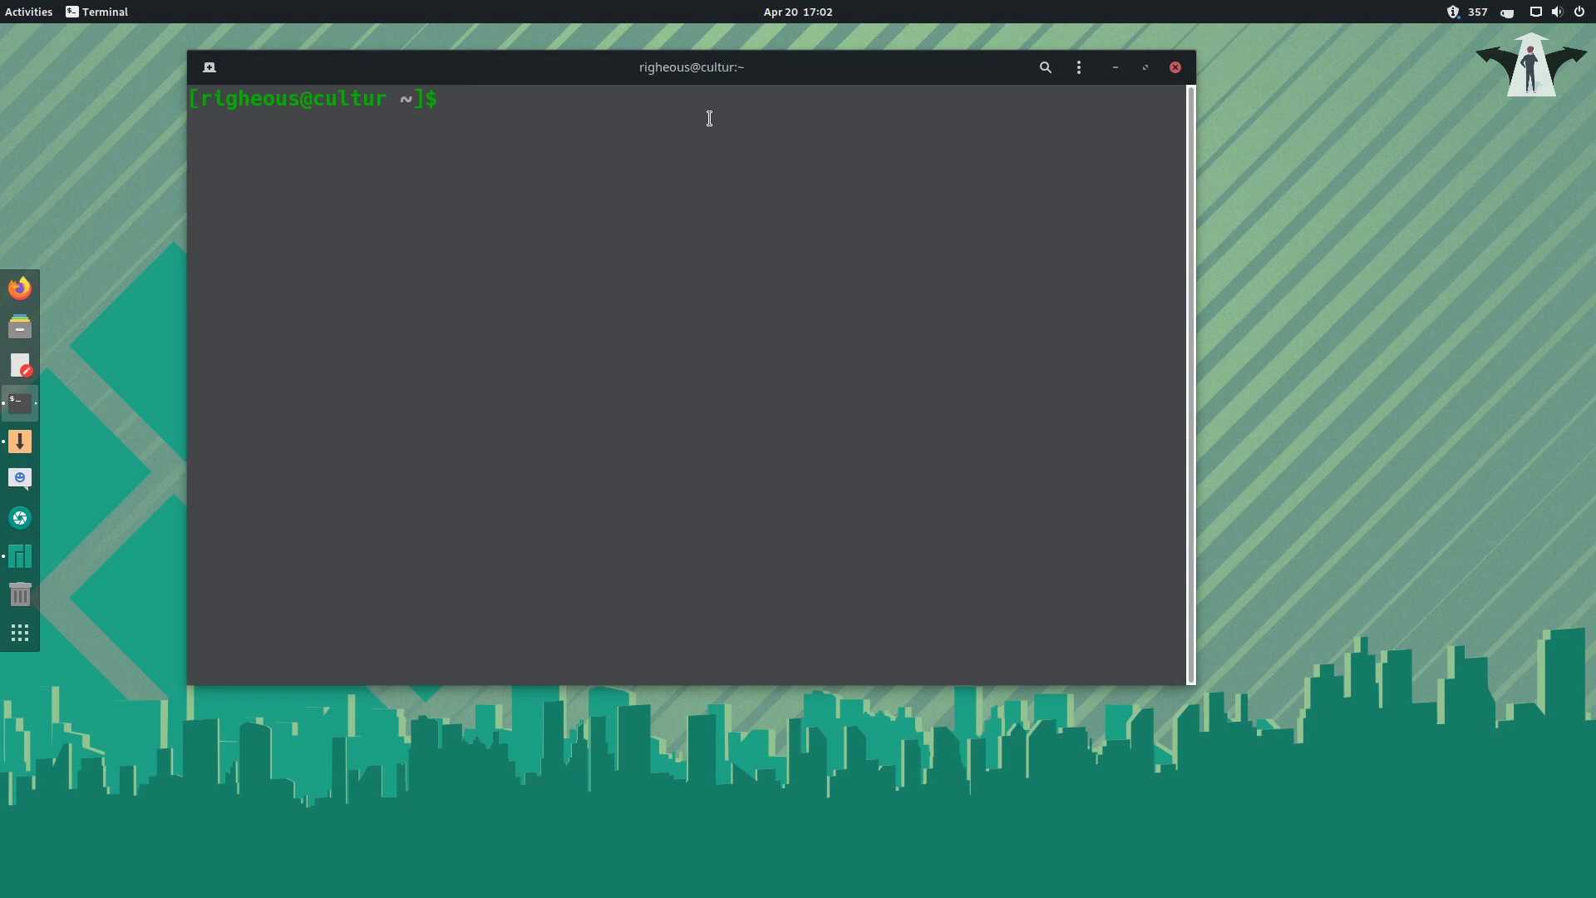
{"action": "left_click_drag", "start_coordinate": [791, 78], "coordinate": [921, 132]}
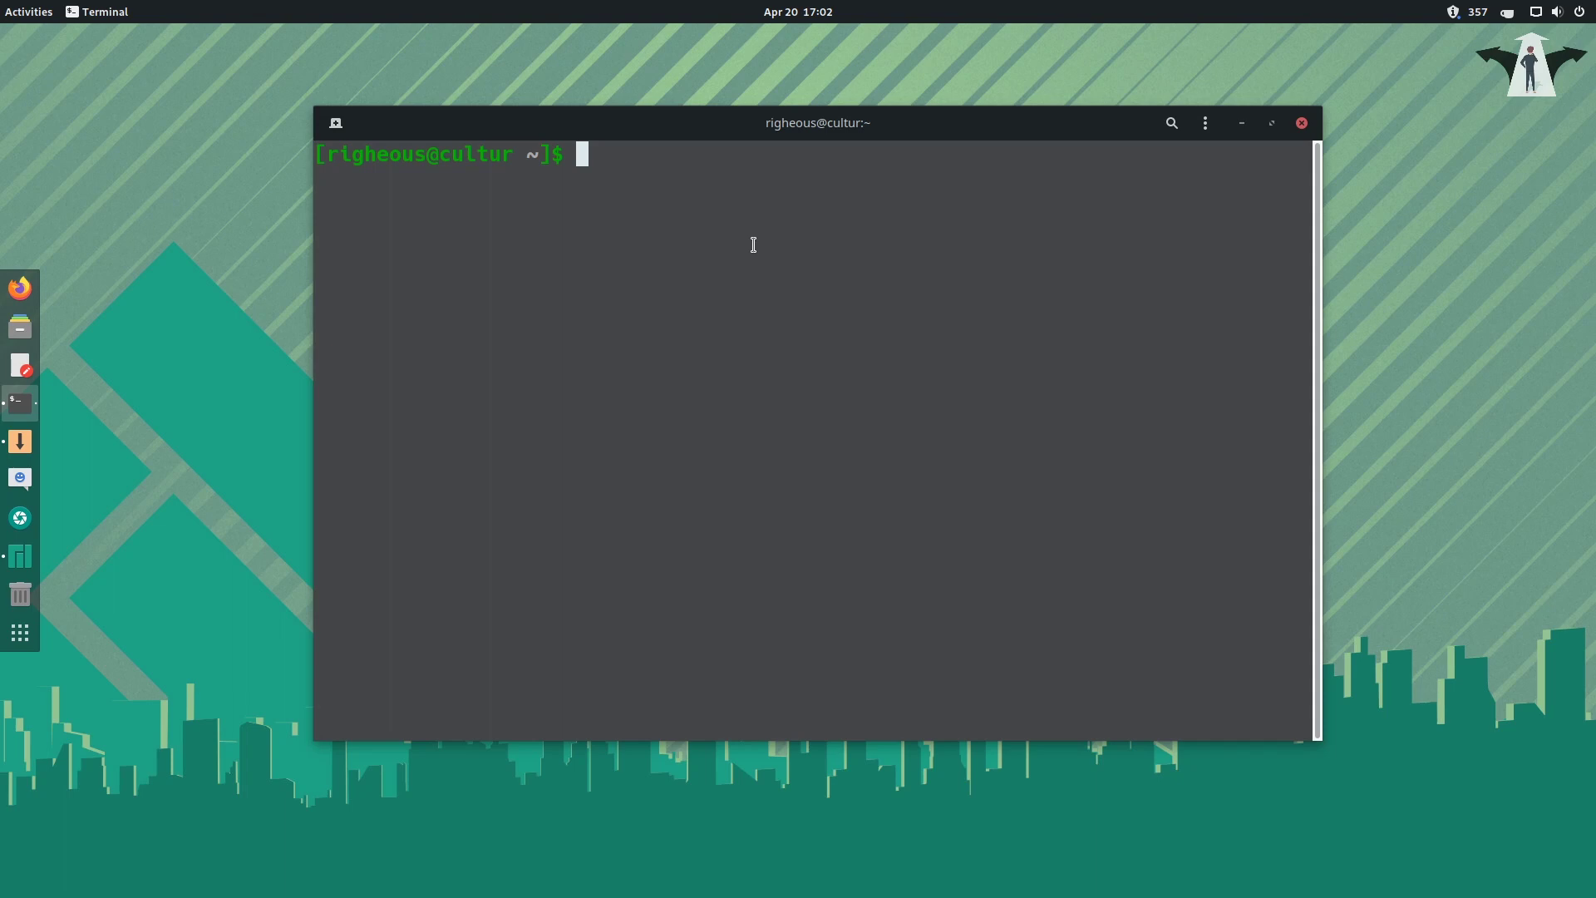
Step: Enter the full upgrade command sudo pacman -Syu in the terminal without running it, and close Add/Remove Software
{"action": "type", "text": "sudo pac"}
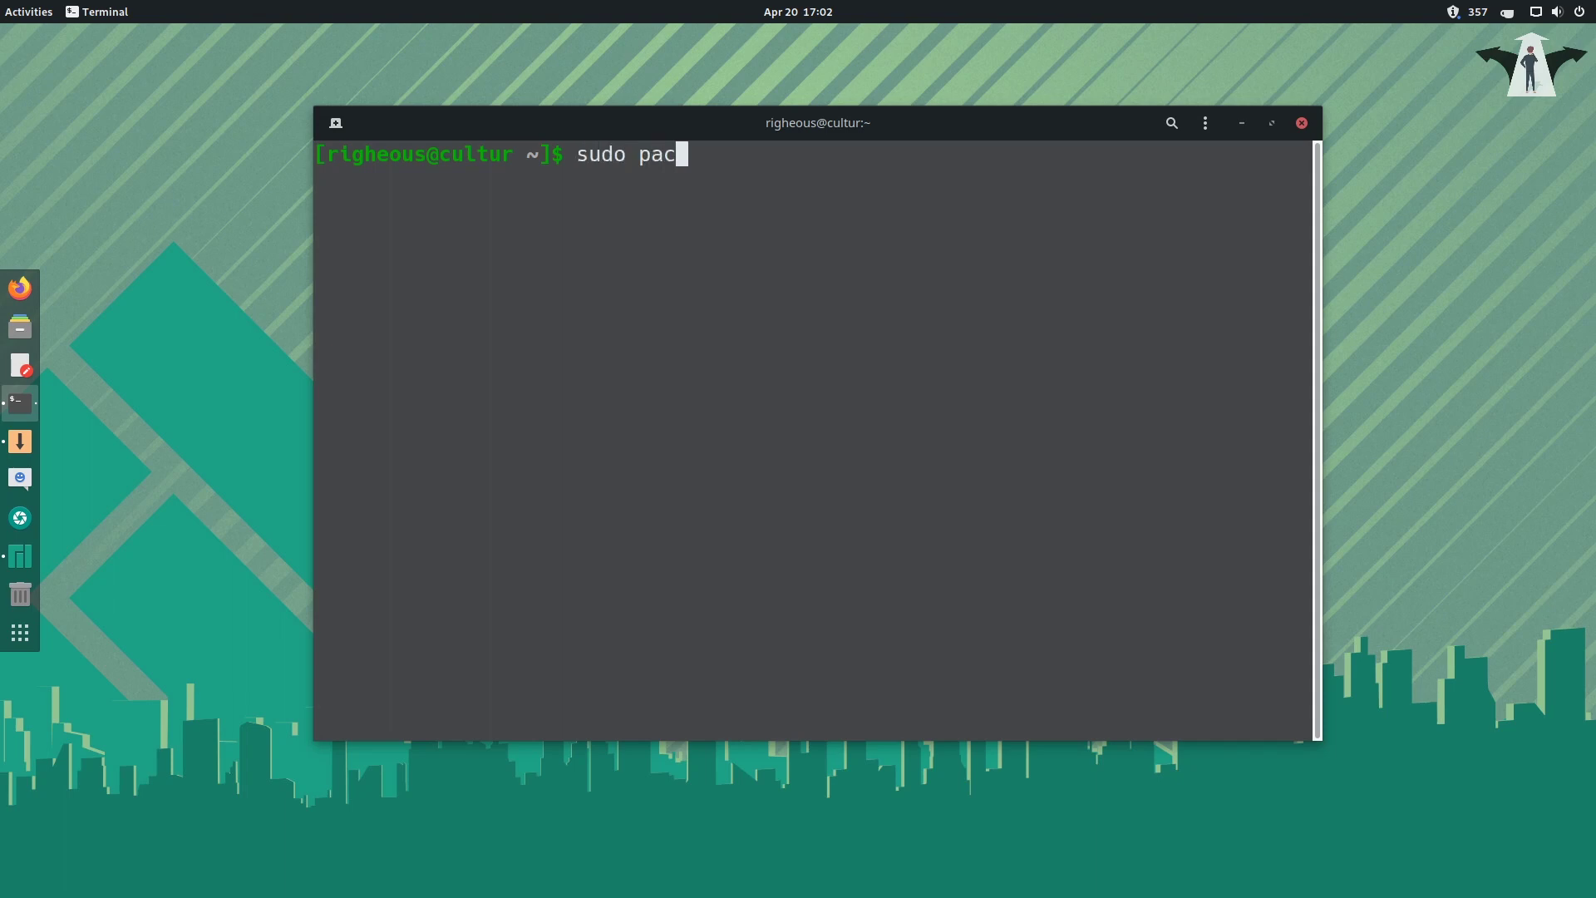
{"action": "type", "text": "man -Syu"}
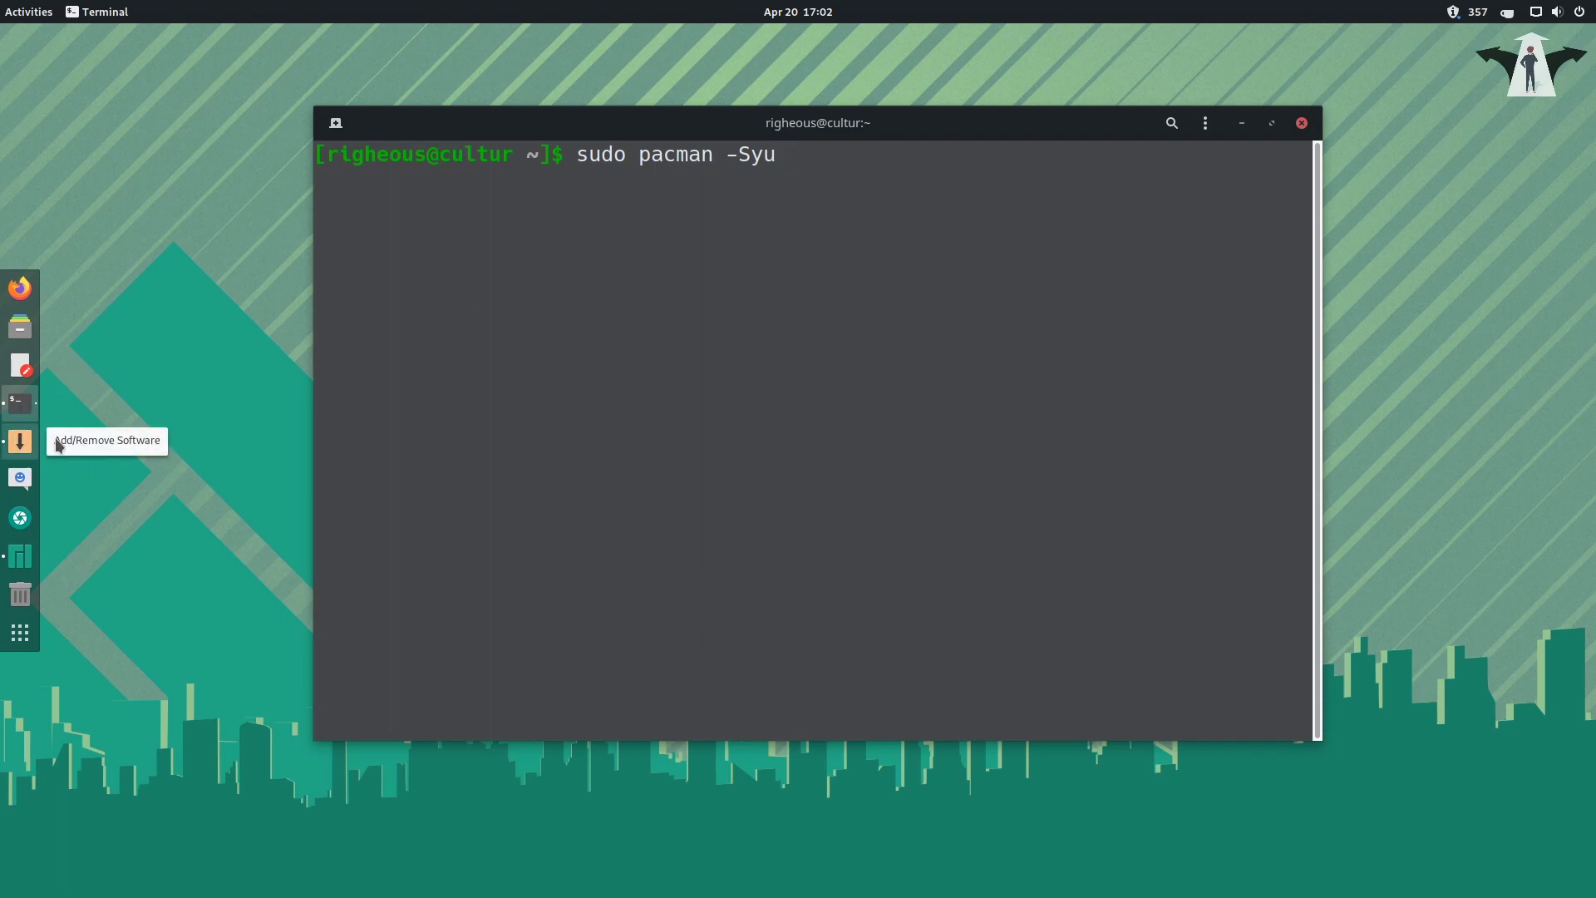
{"action": "left_click", "coordinate": [1241, 123]}
{"action": "left_click", "coordinate": [20, 441]}
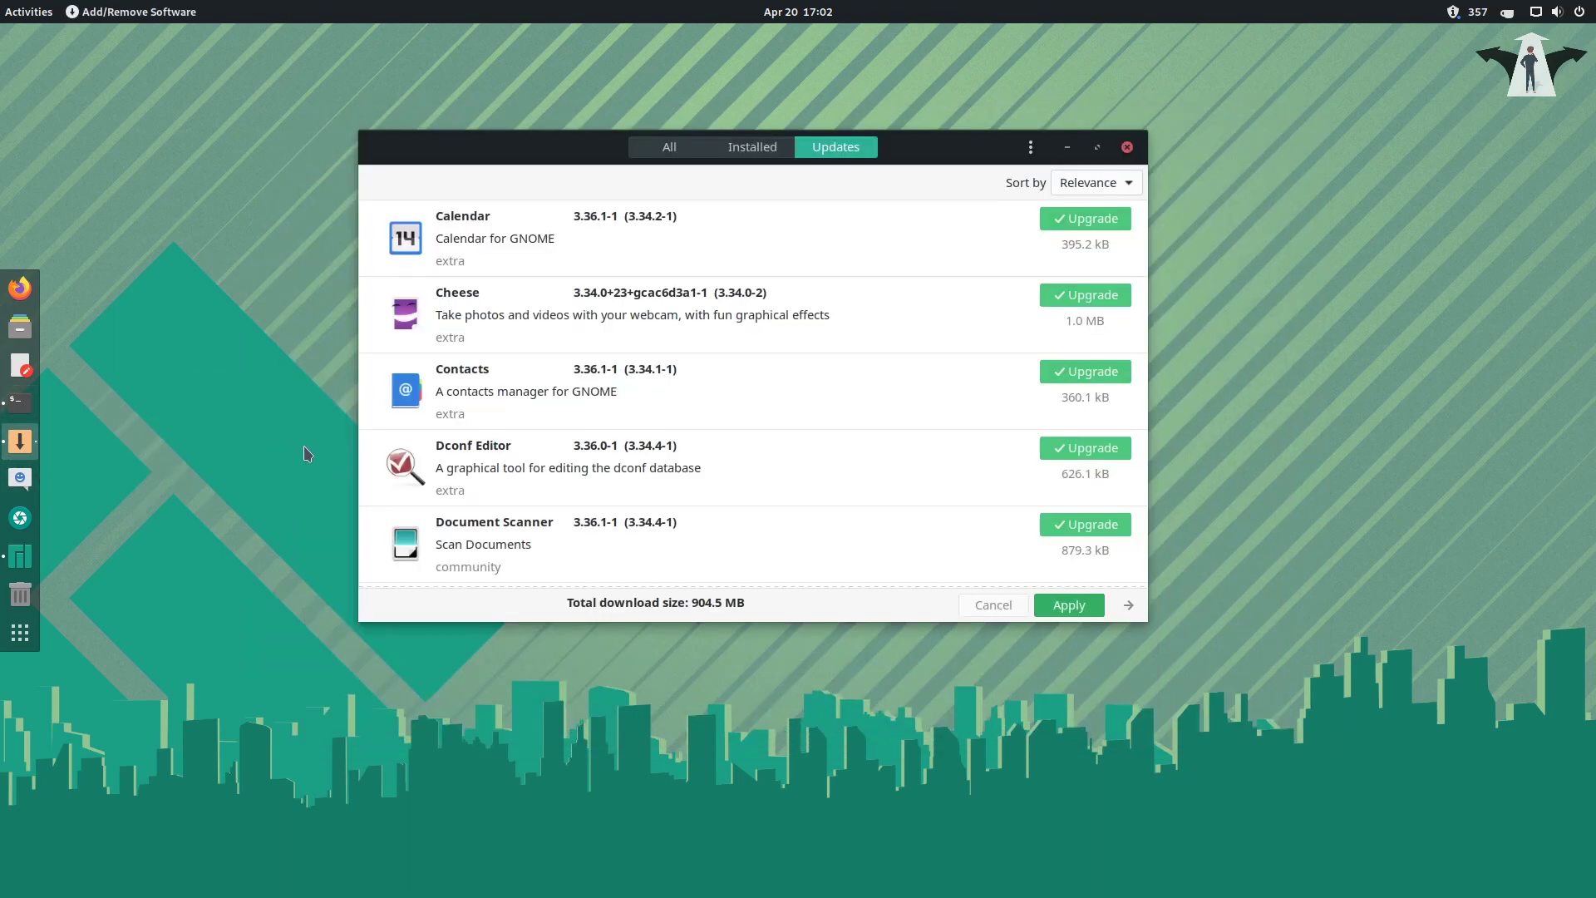
{"action": "left_click", "coordinate": [1127, 151]}
{"action": "left_click", "coordinate": [20, 403]}
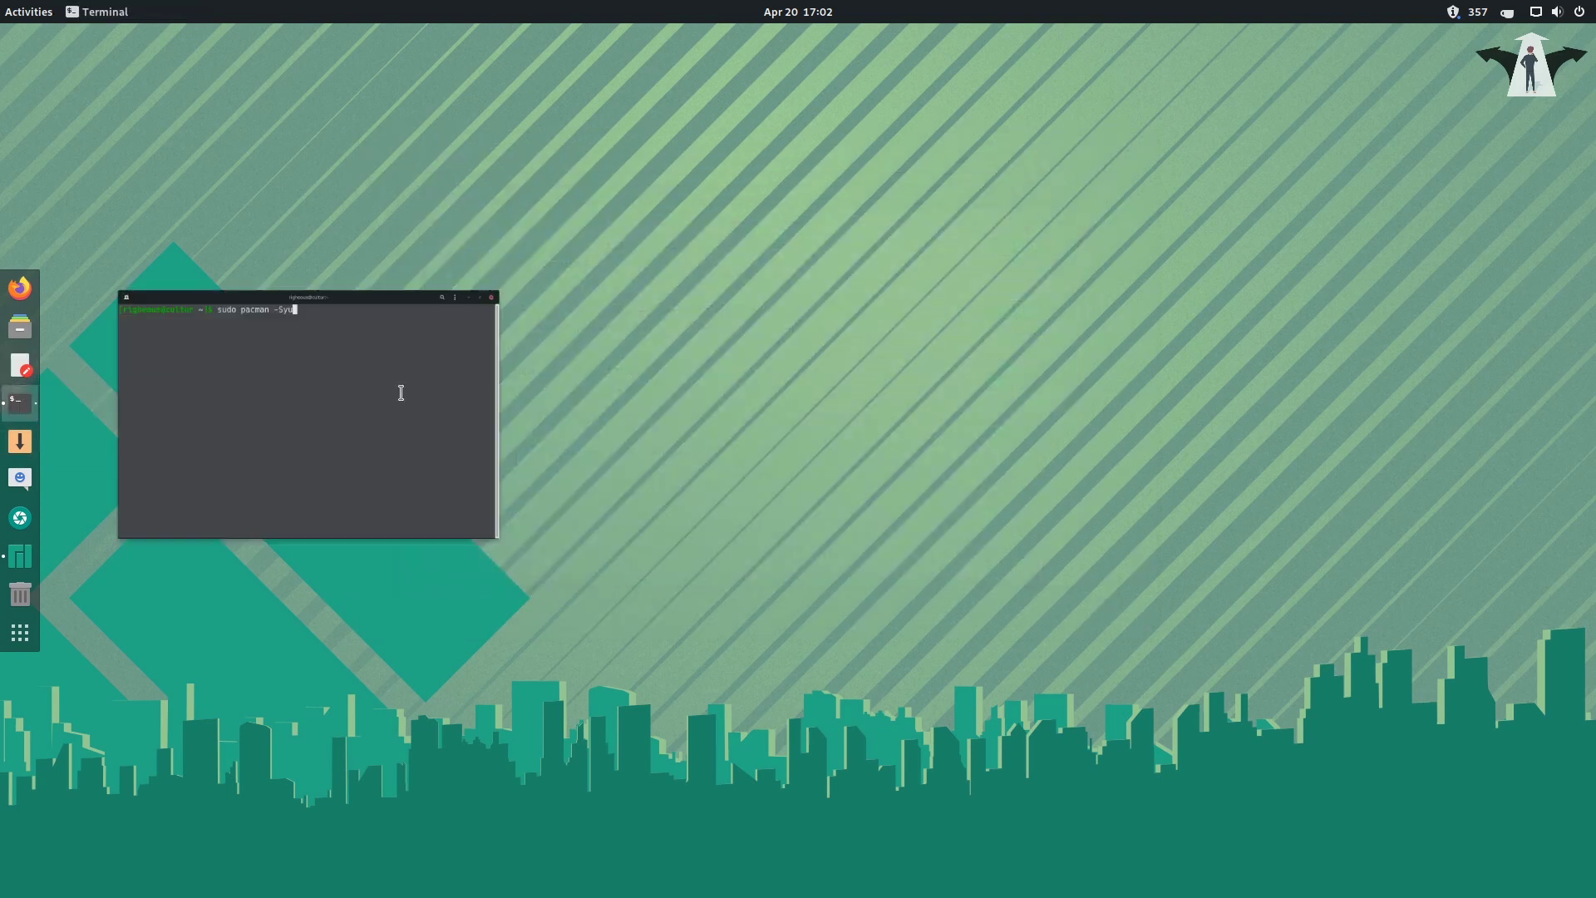
Step: Run the sudo pacman -Syu upgrade command, authorizing it with the account password
{"action": "key", "text": "Return"}
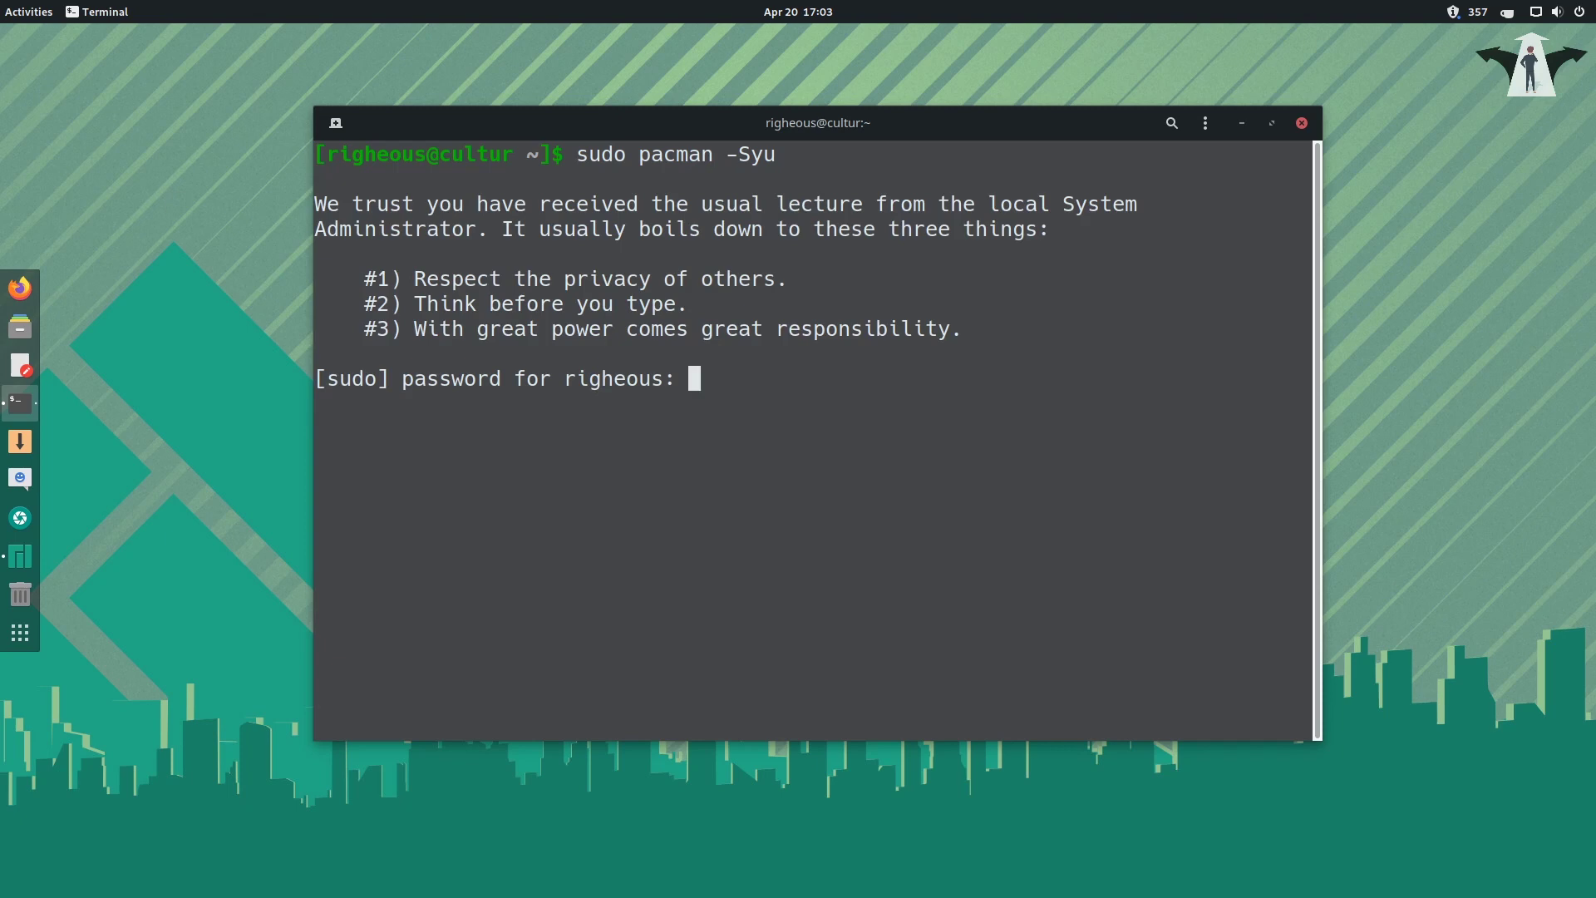
{"action": "key", "text": "Return"}
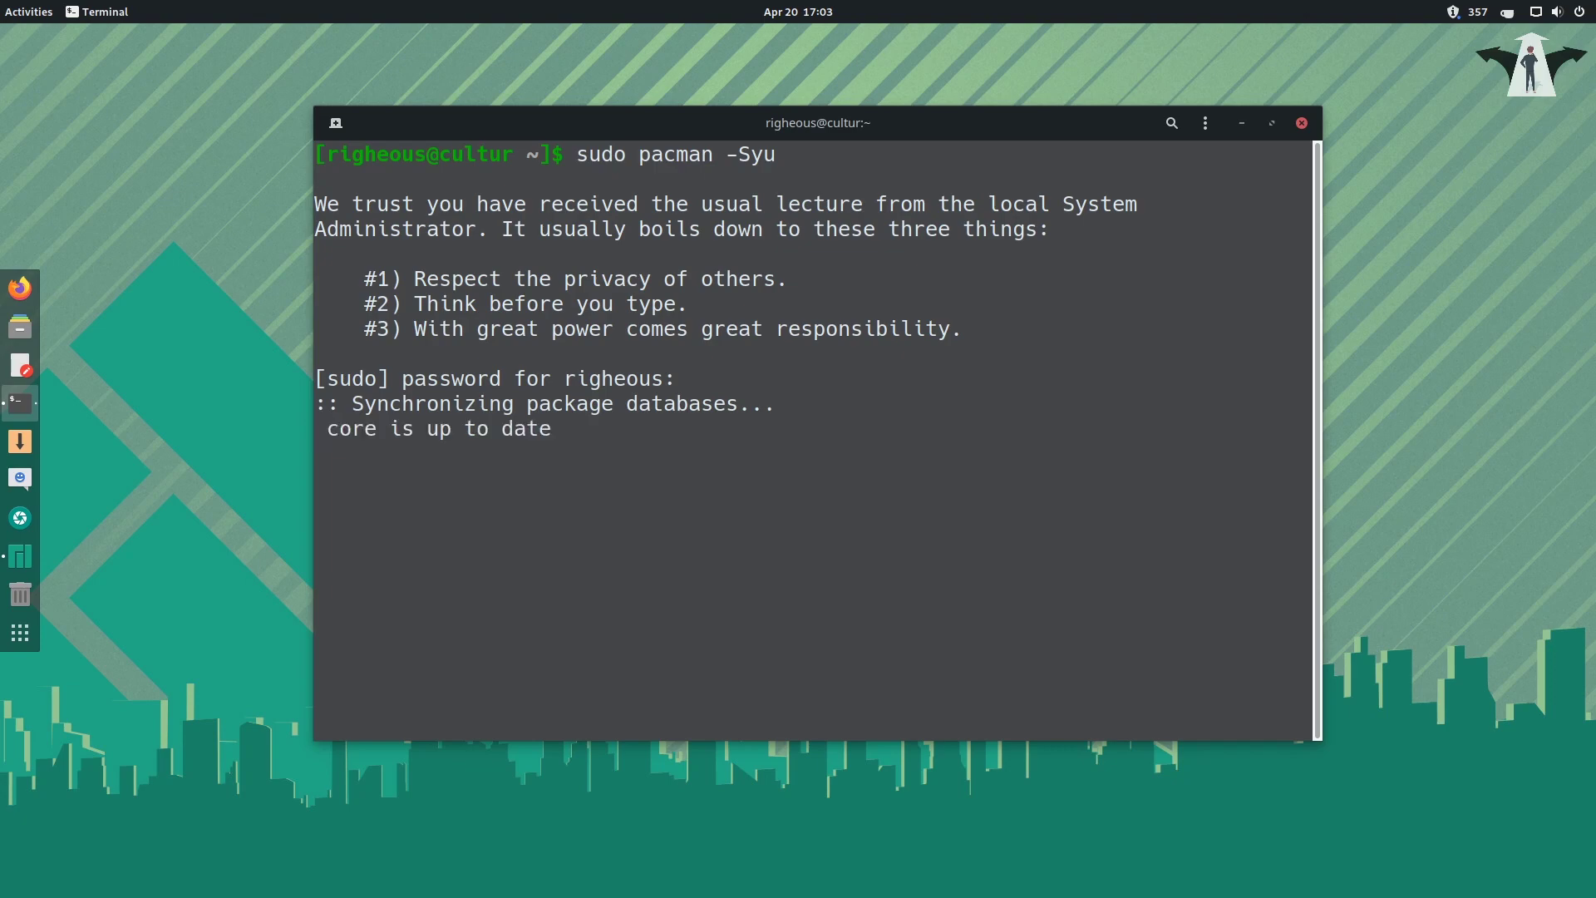
{"action": "type", "text": "y"}
{"action": "key", "text": "BackSpace"}
{"action": "key", "text": "Return"}
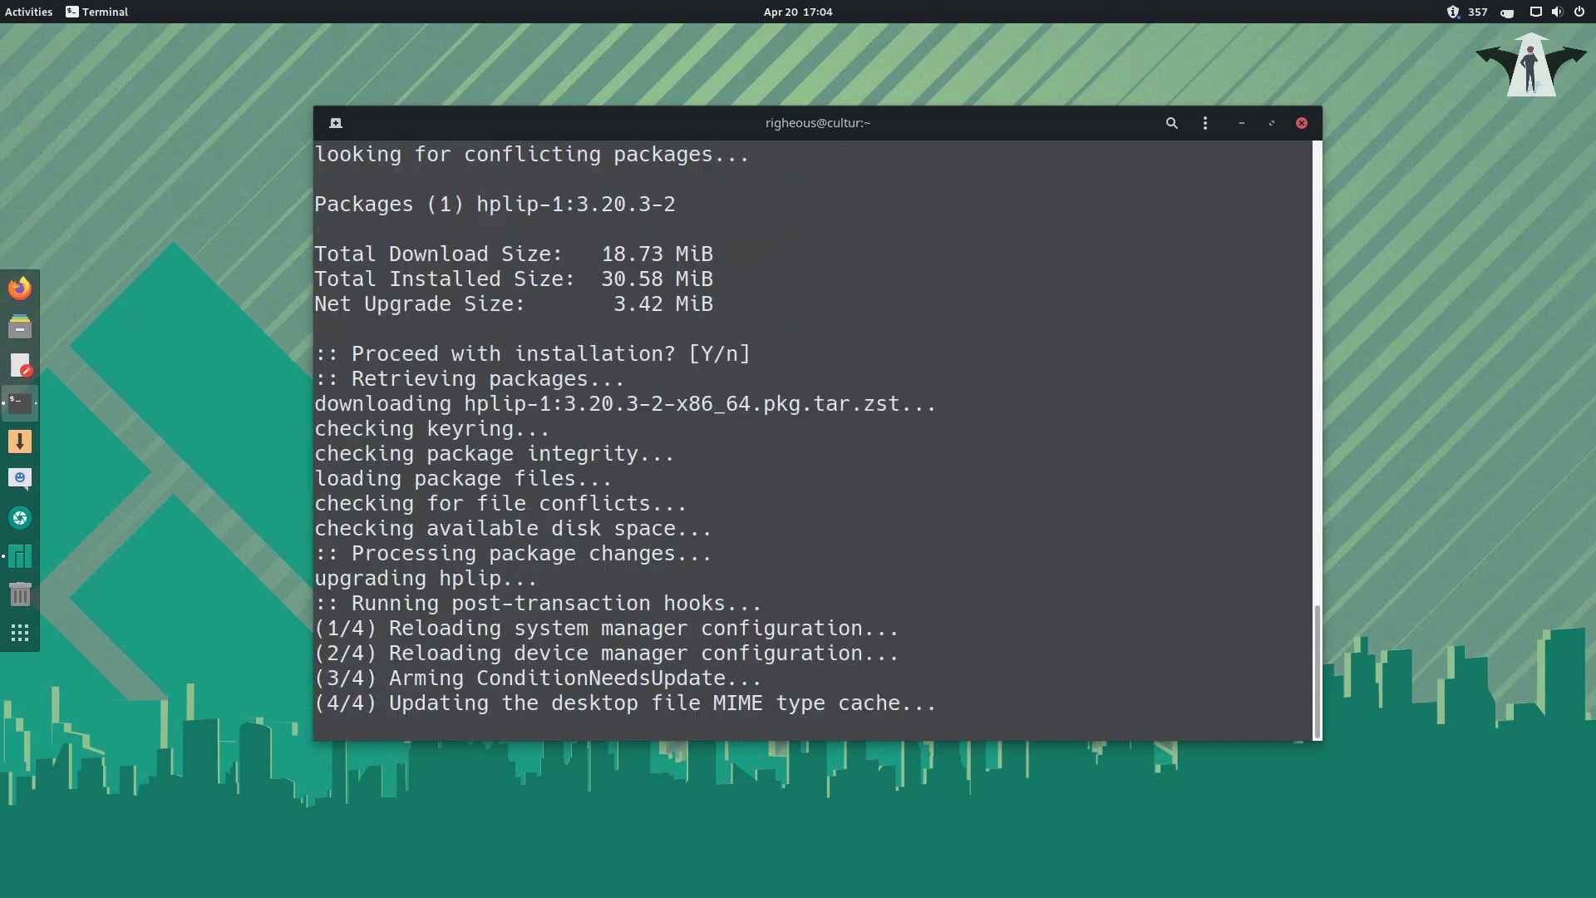
Step: Review the upgrade output, accept replacing manjaro-gdm-theme-19.0 and python-xdg with their suggested packages, and proceed with the installation
{"action": "scroll", "coordinate": [718, 570], "scroll_direction": "up", "scroll_amount": 15}
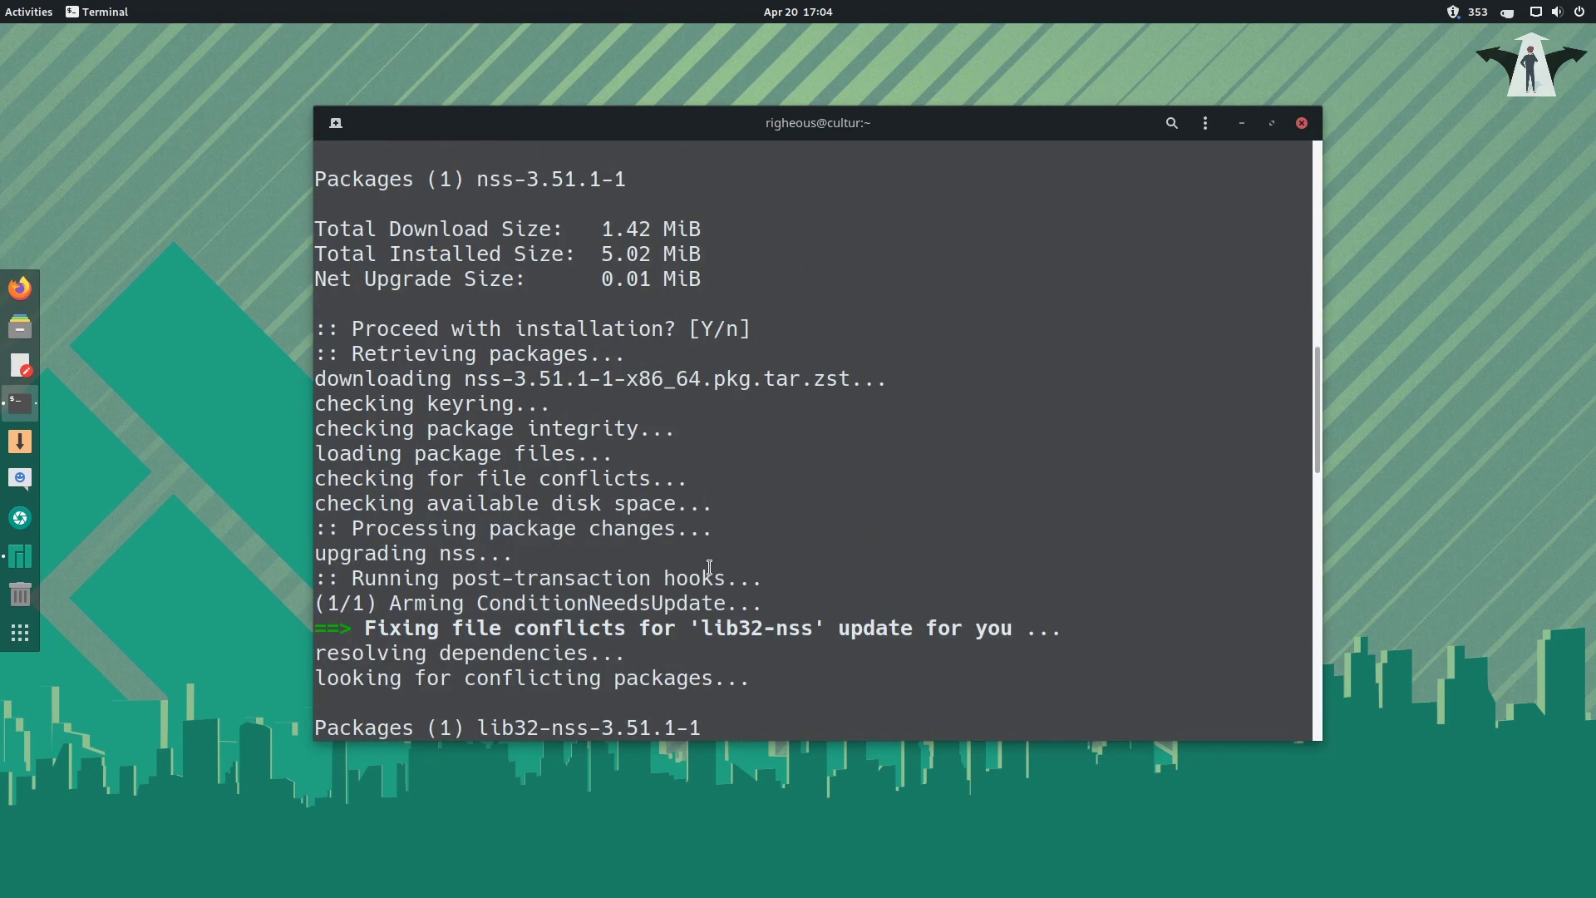
{"action": "scroll", "coordinate": [789, 457], "scroll_direction": "down", "scroll_amount": 7}
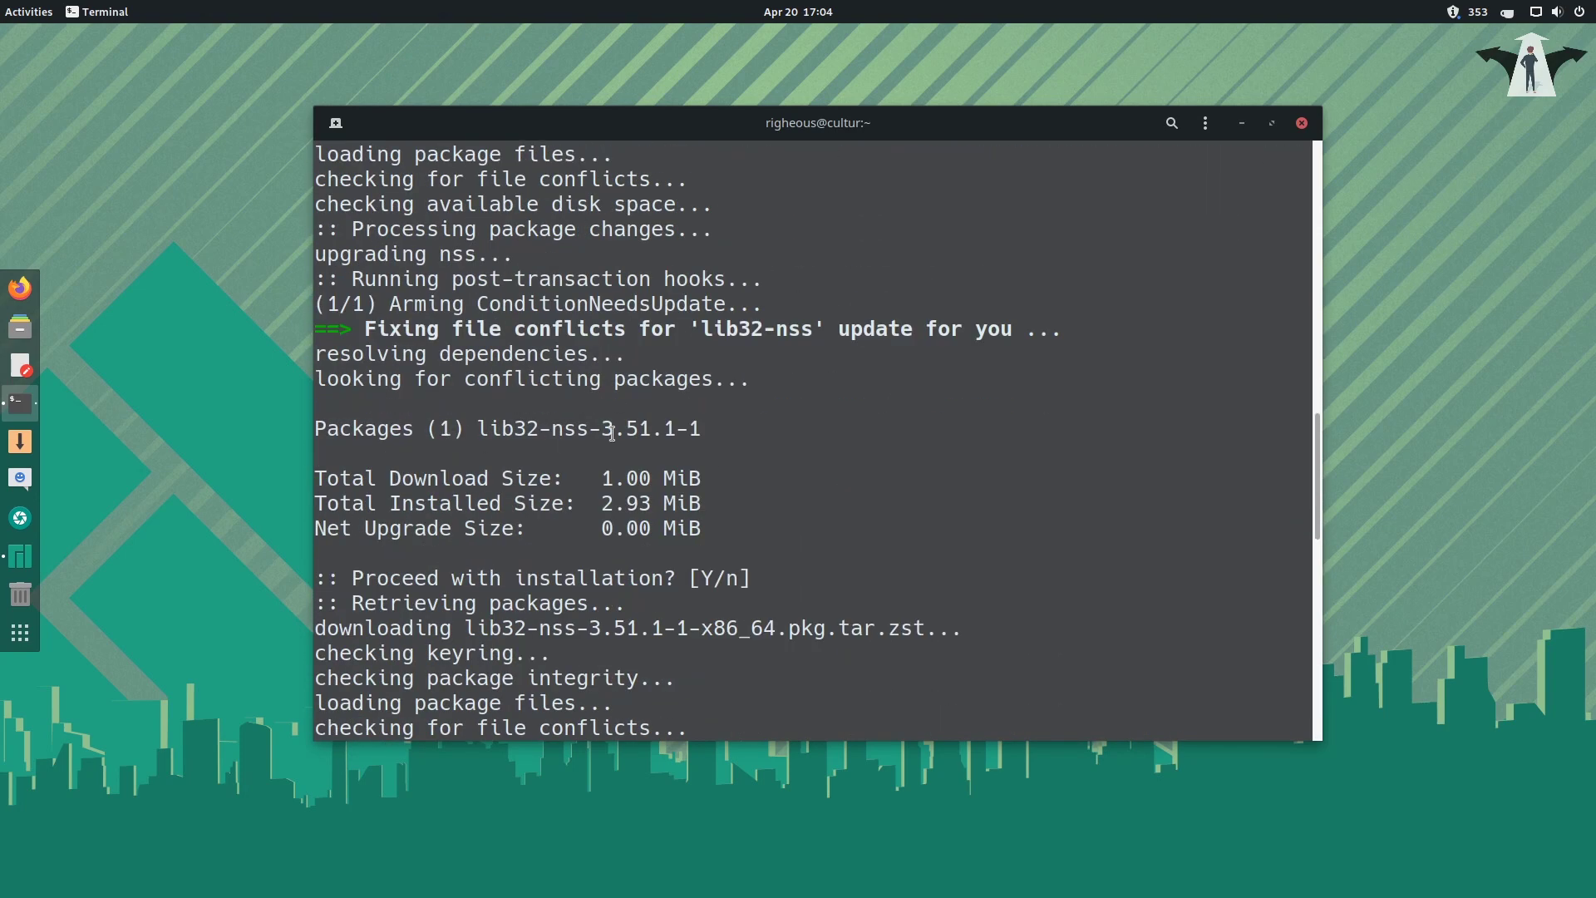
{"action": "scroll", "coordinate": [747, 450], "scroll_direction": "down", "scroll_amount": 12}
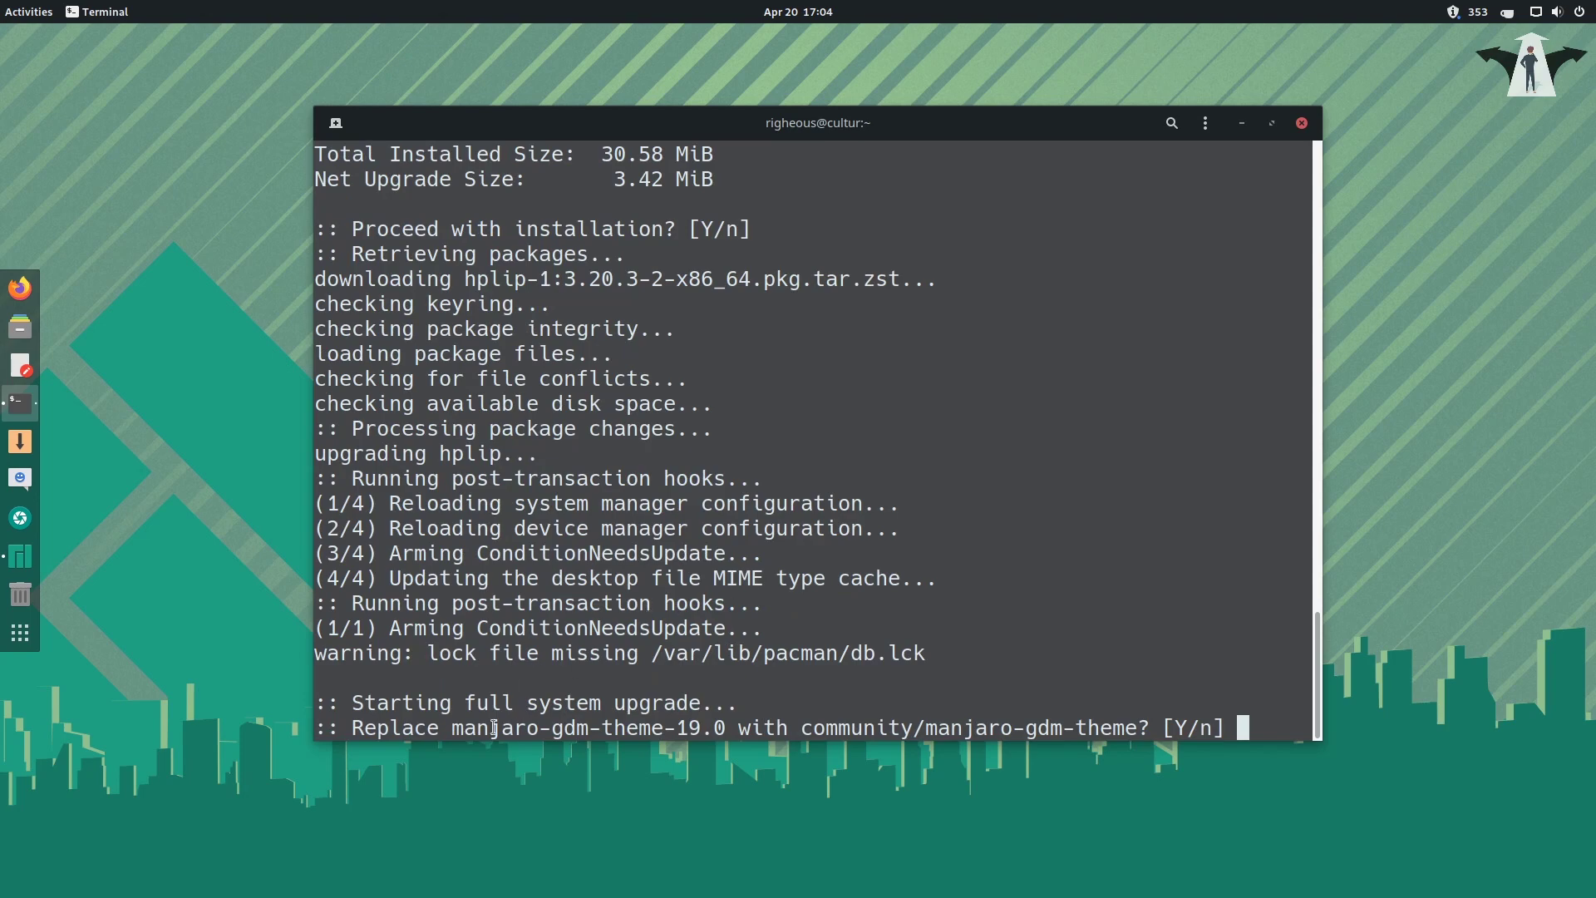
{"action": "key", "text": "Return"}
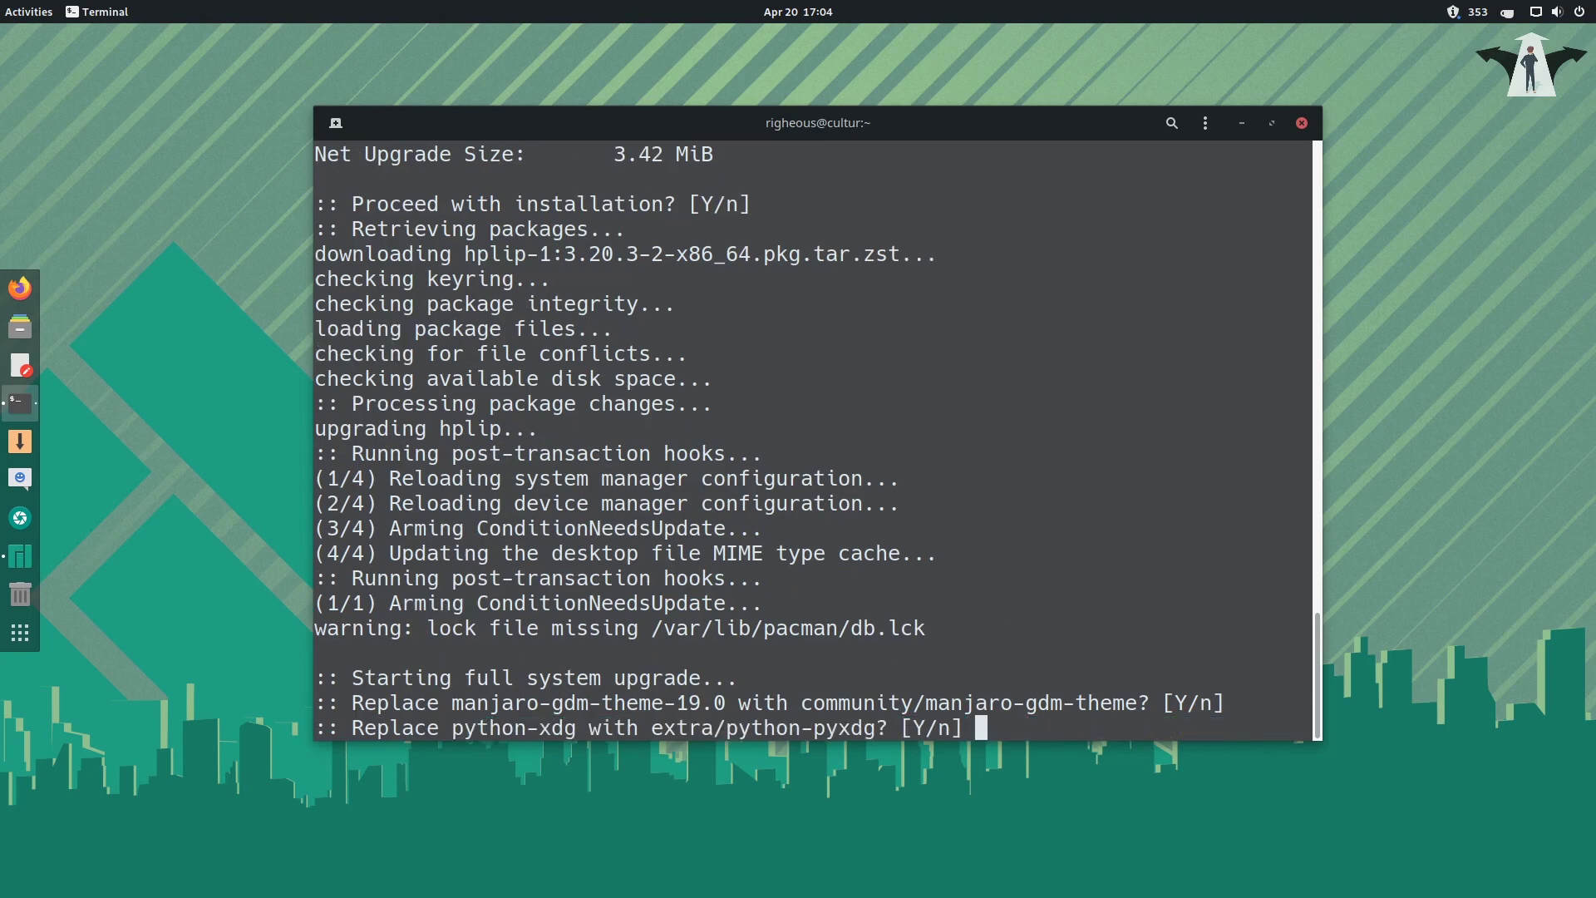
{"action": "key", "text": "Return"}
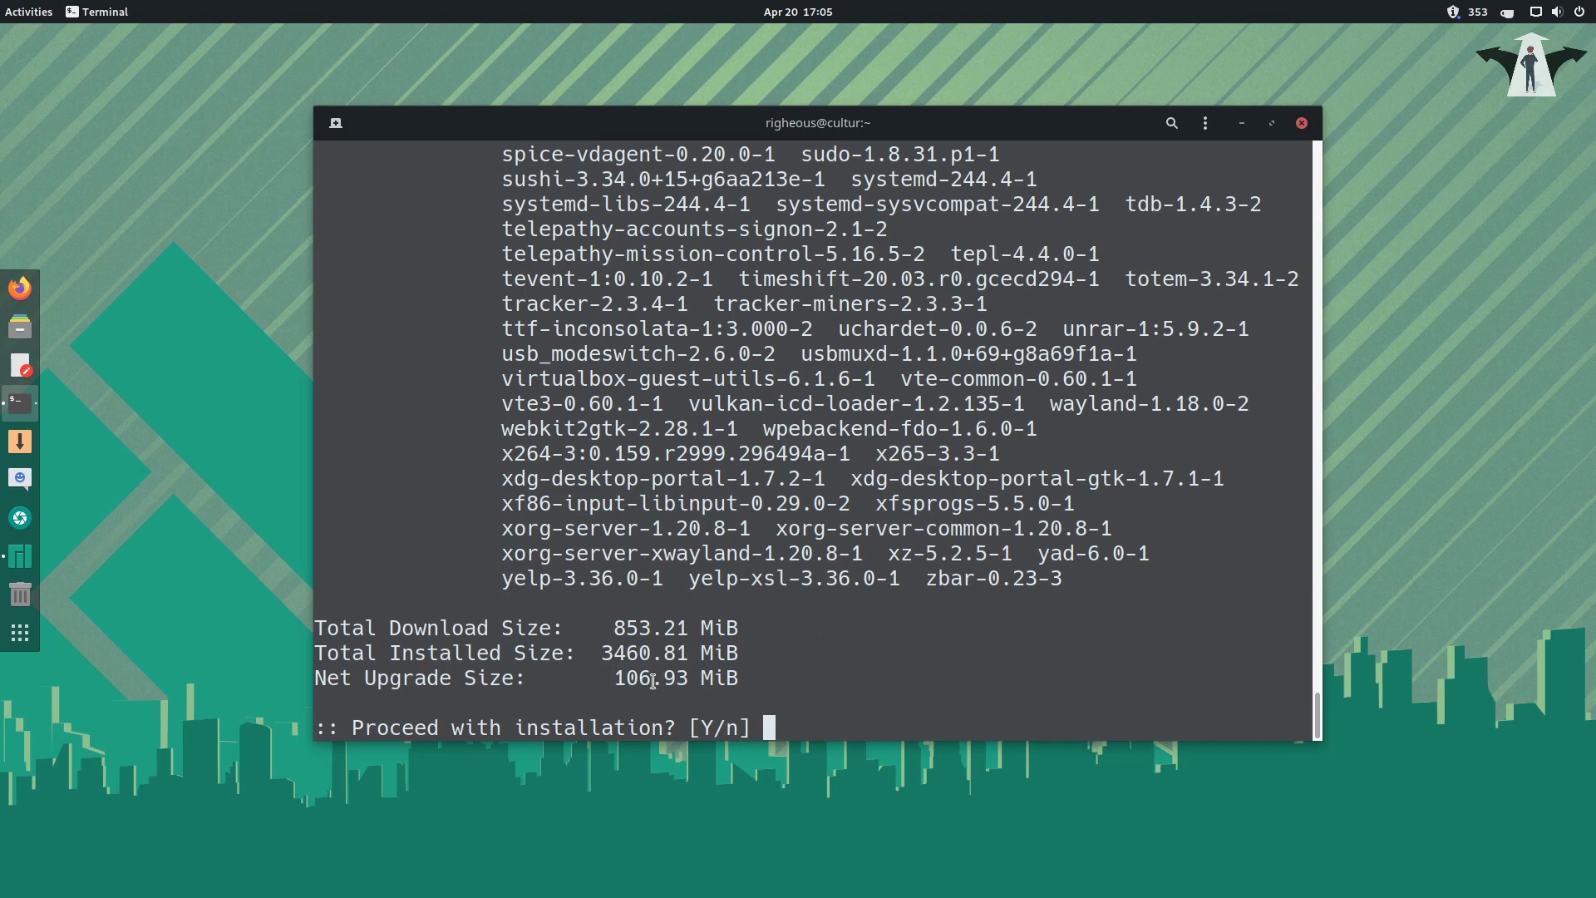
{"action": "key", "text": "Return"}
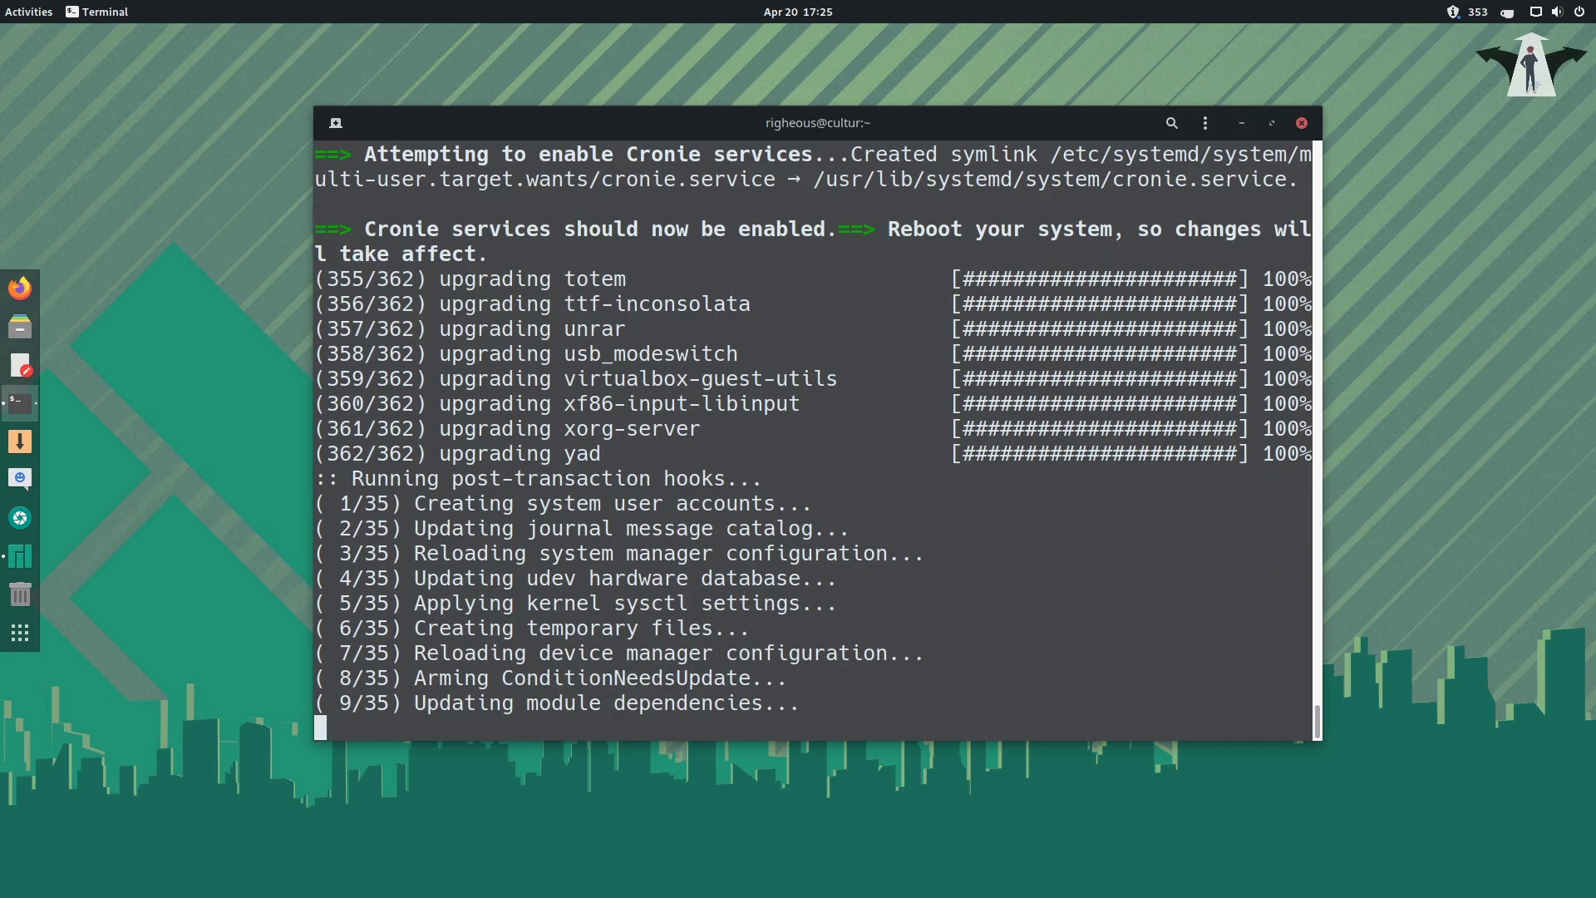
Step: Look through all pages of installed applications and return to the terminal
{"action": "left_click", "coordinate": [22, 636]}
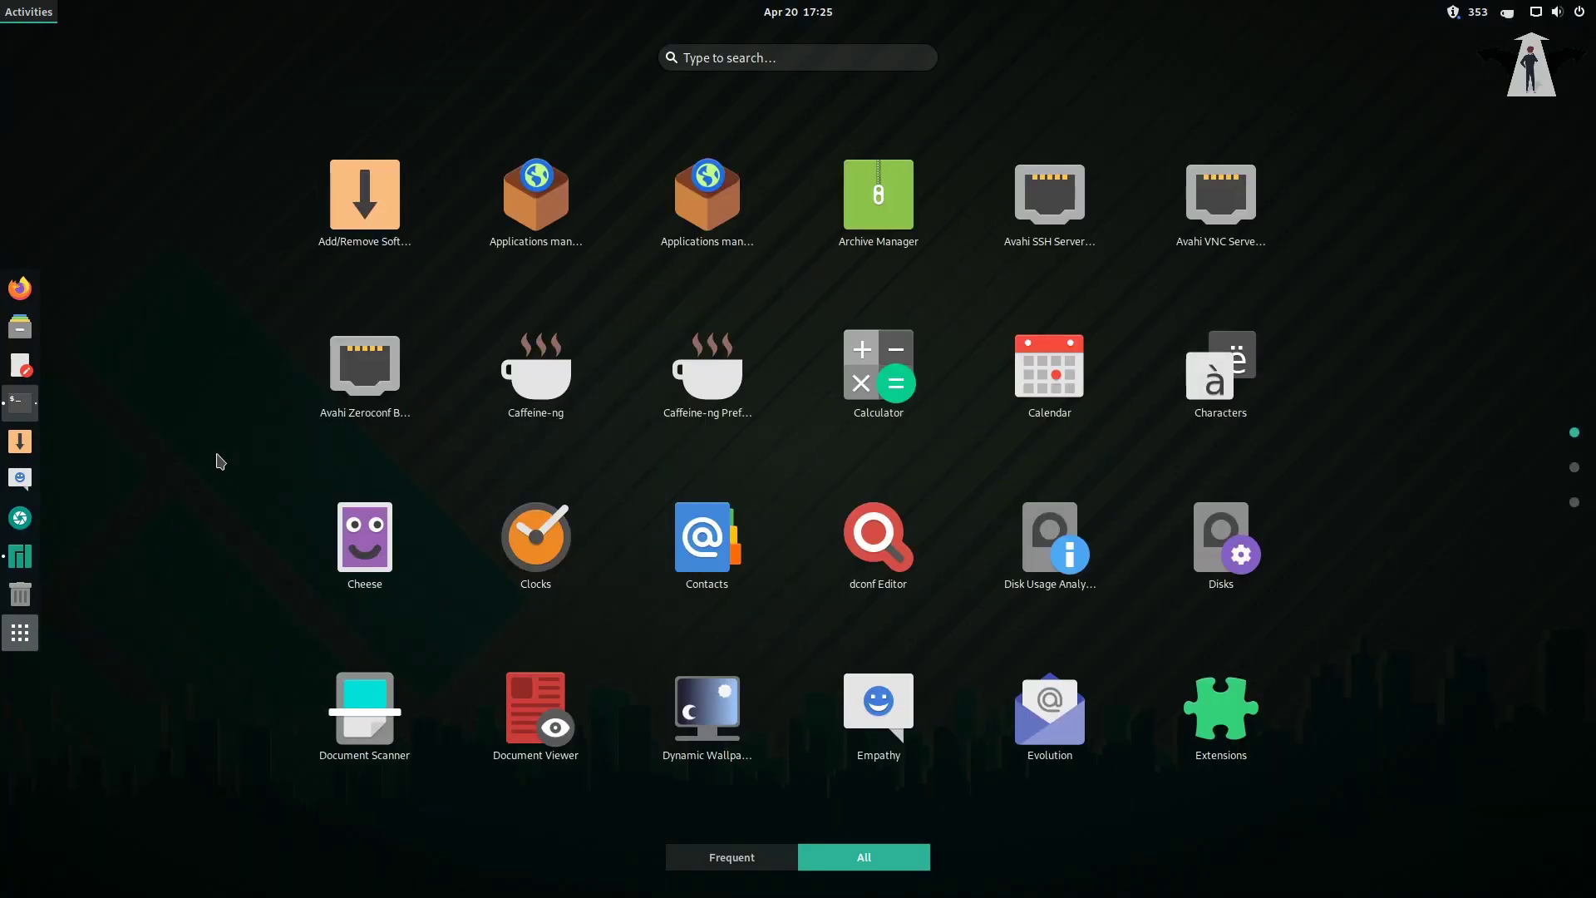
{"action": "scroll", "coordinate": [266, 436], "scroll_direction": "down", "scroll_amount": 1}
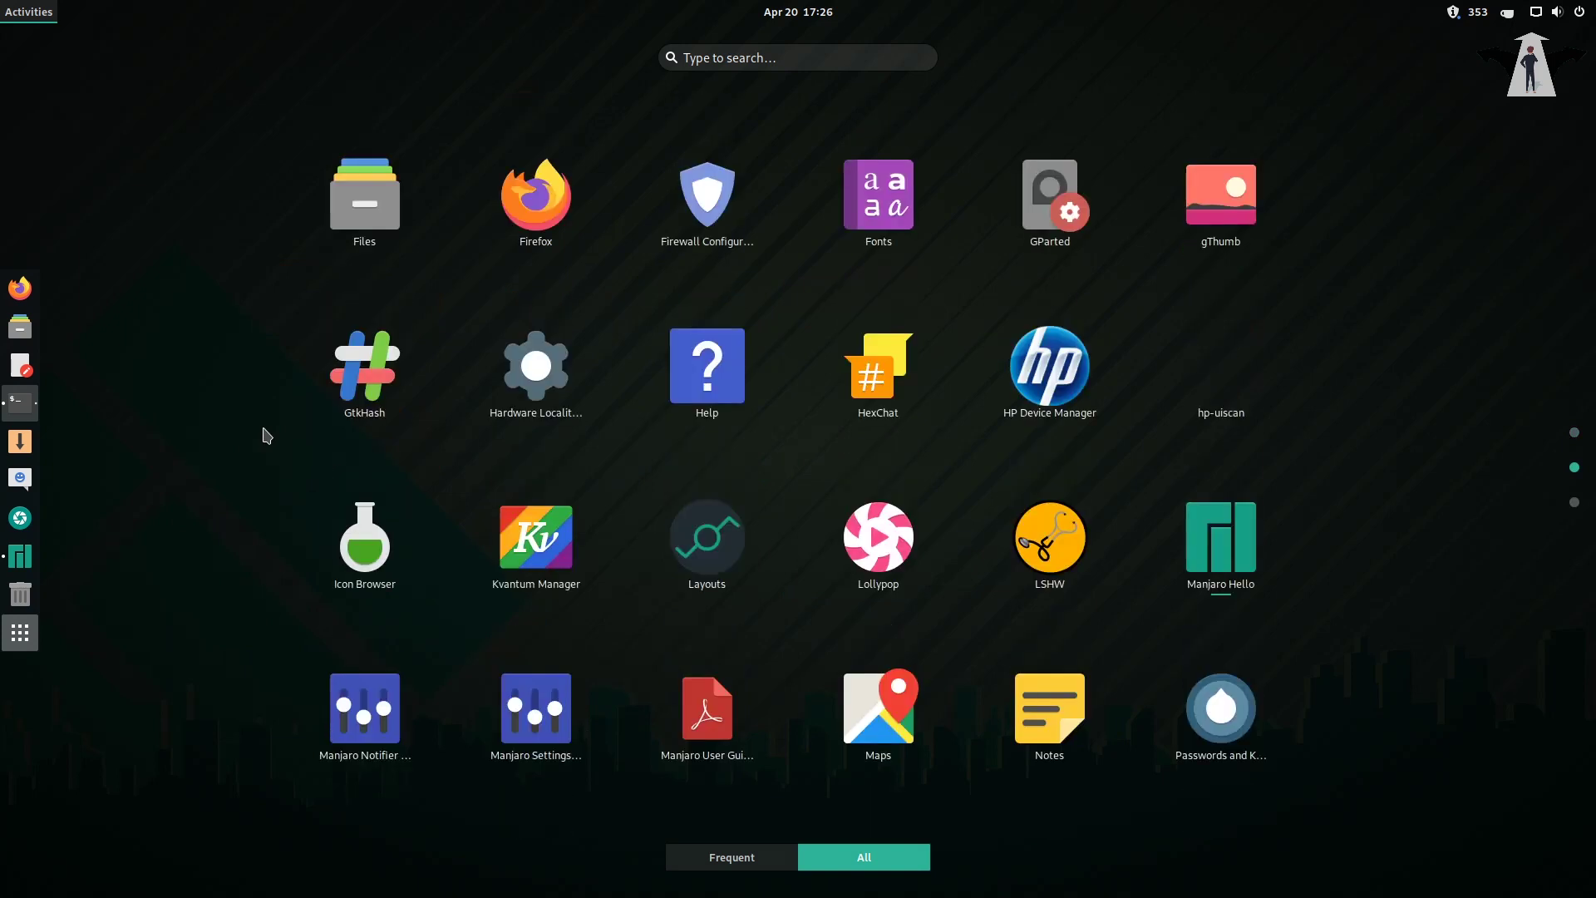
{"action": "scroll", "coordinate": [266, 436], "scroll_direction": "down", "scroll_amount": 1}
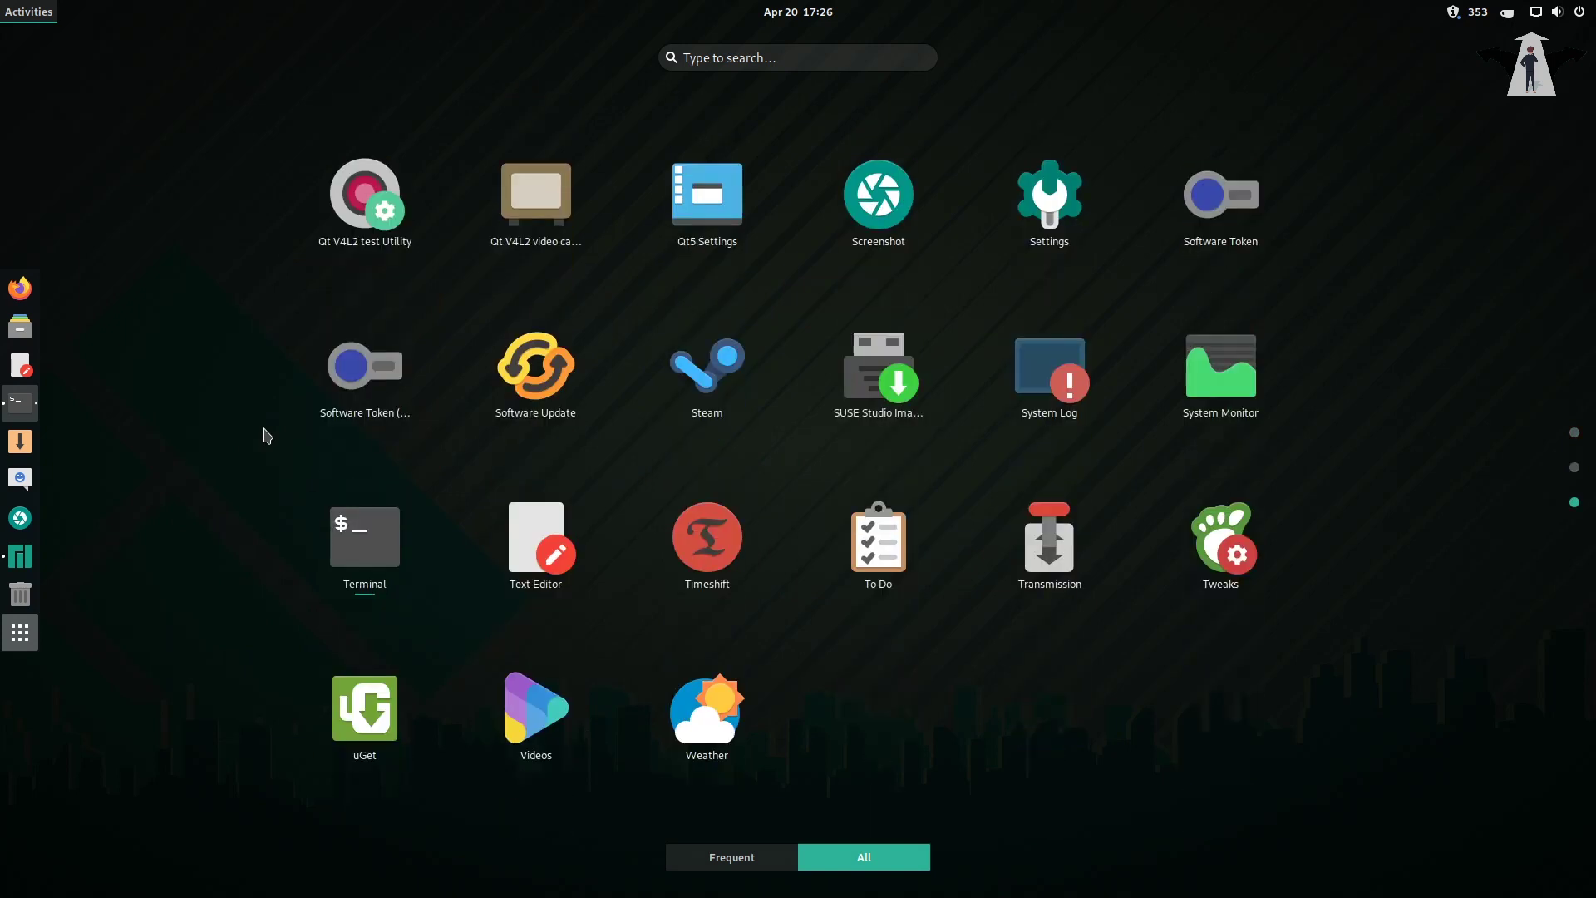
{"action": "left_click", "coordinate": [36, 22]}
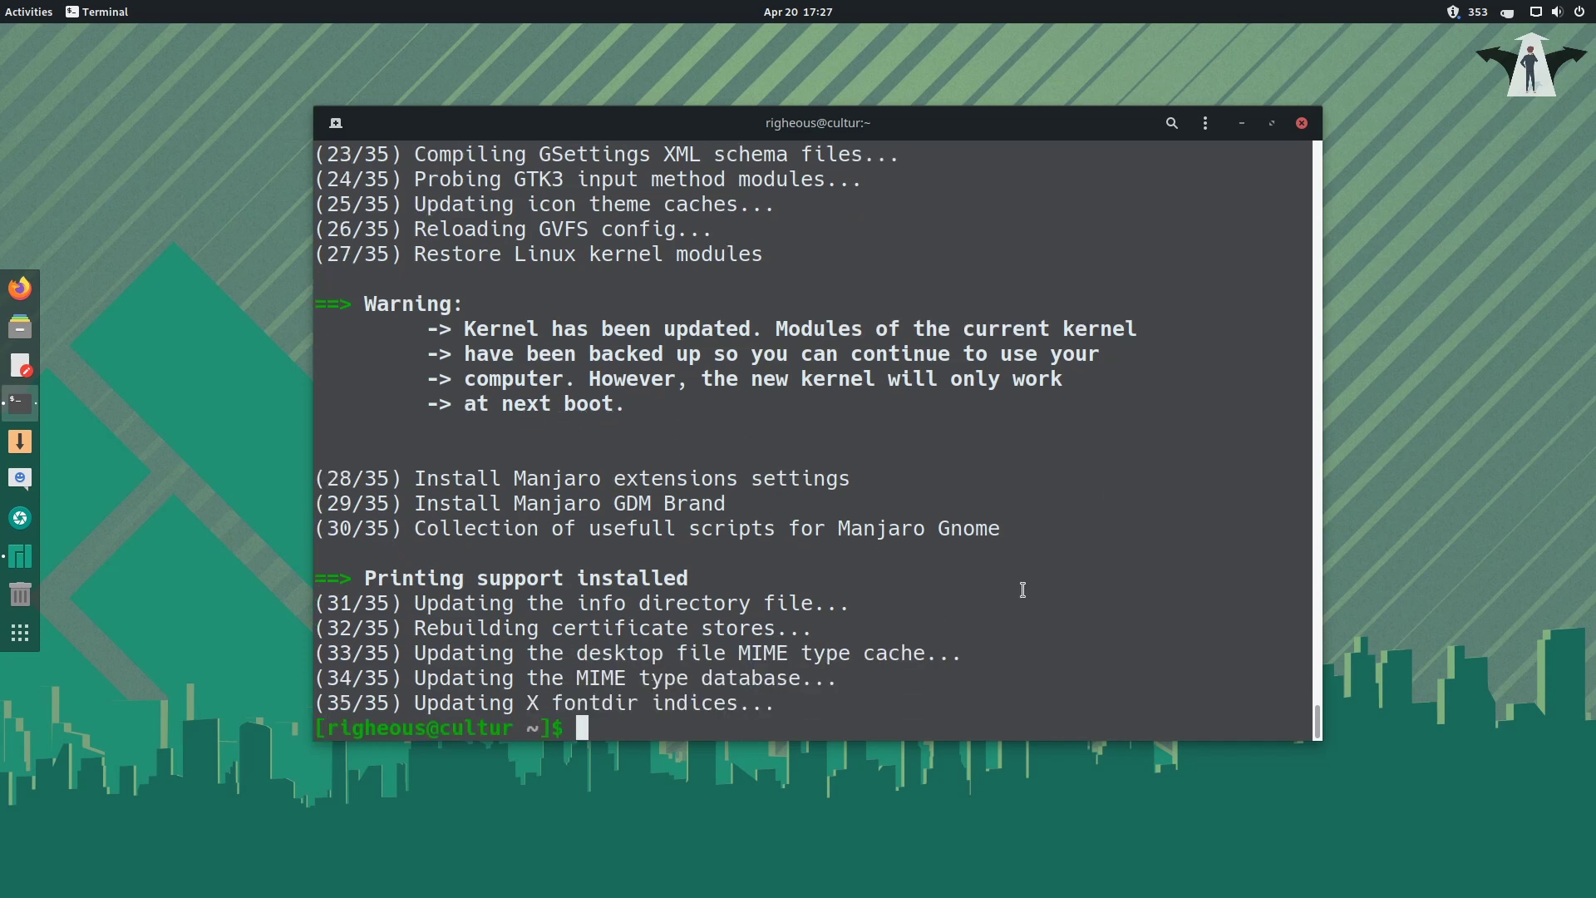
Step: Check the running kernel release with uname -r and compare it with the kernel build version in the upgrade log
{"action": "type", "text": "uname -r"}
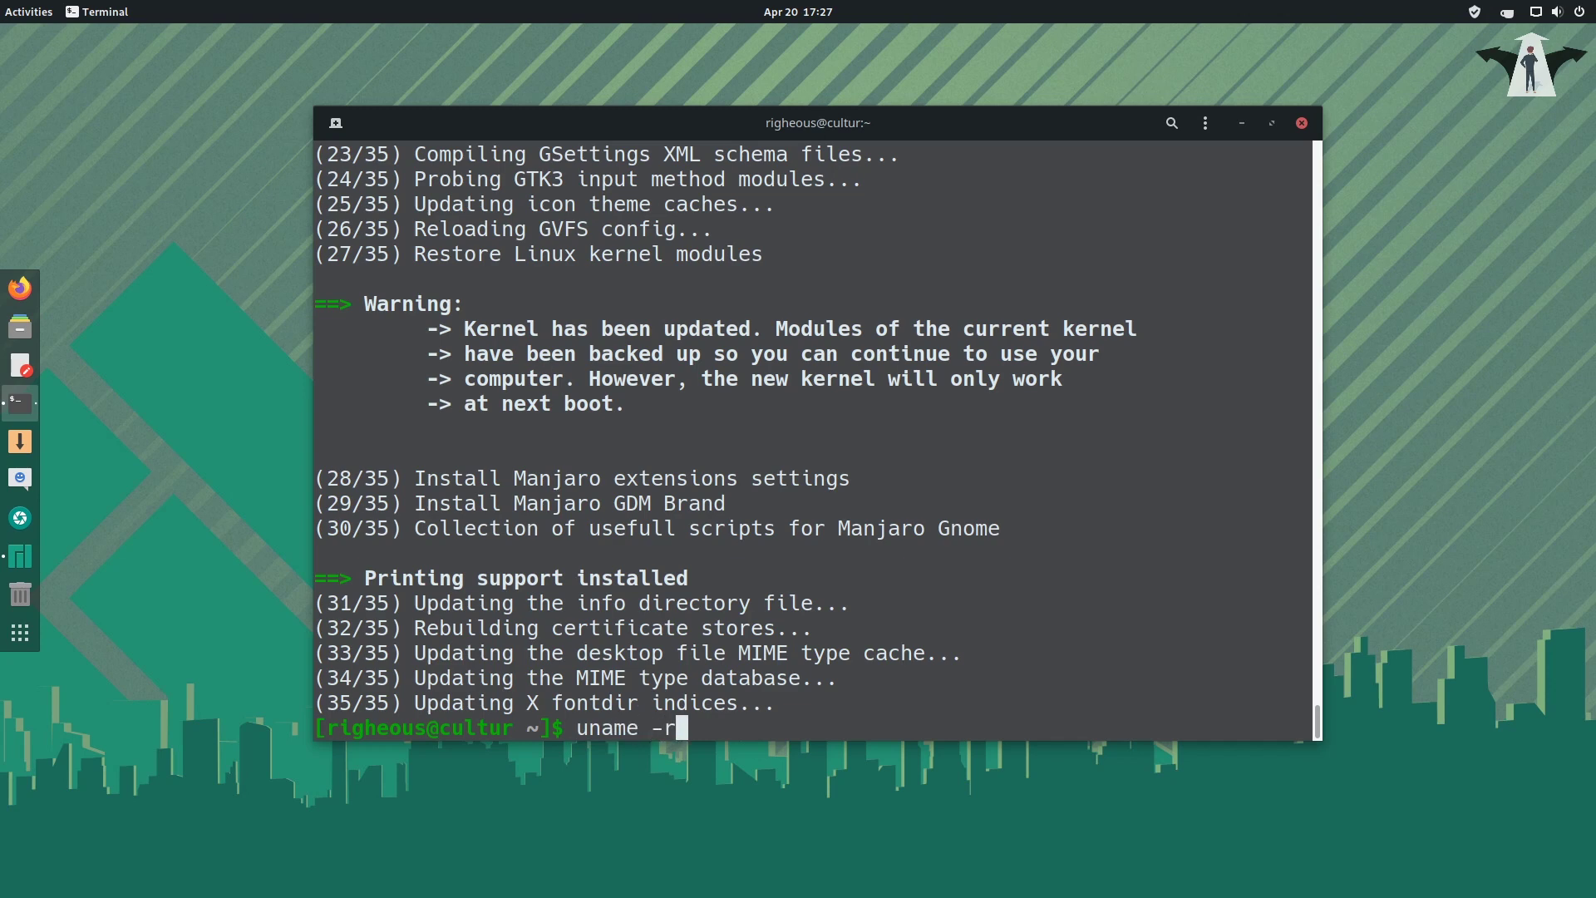
{"action": "key", "text": "Return"}
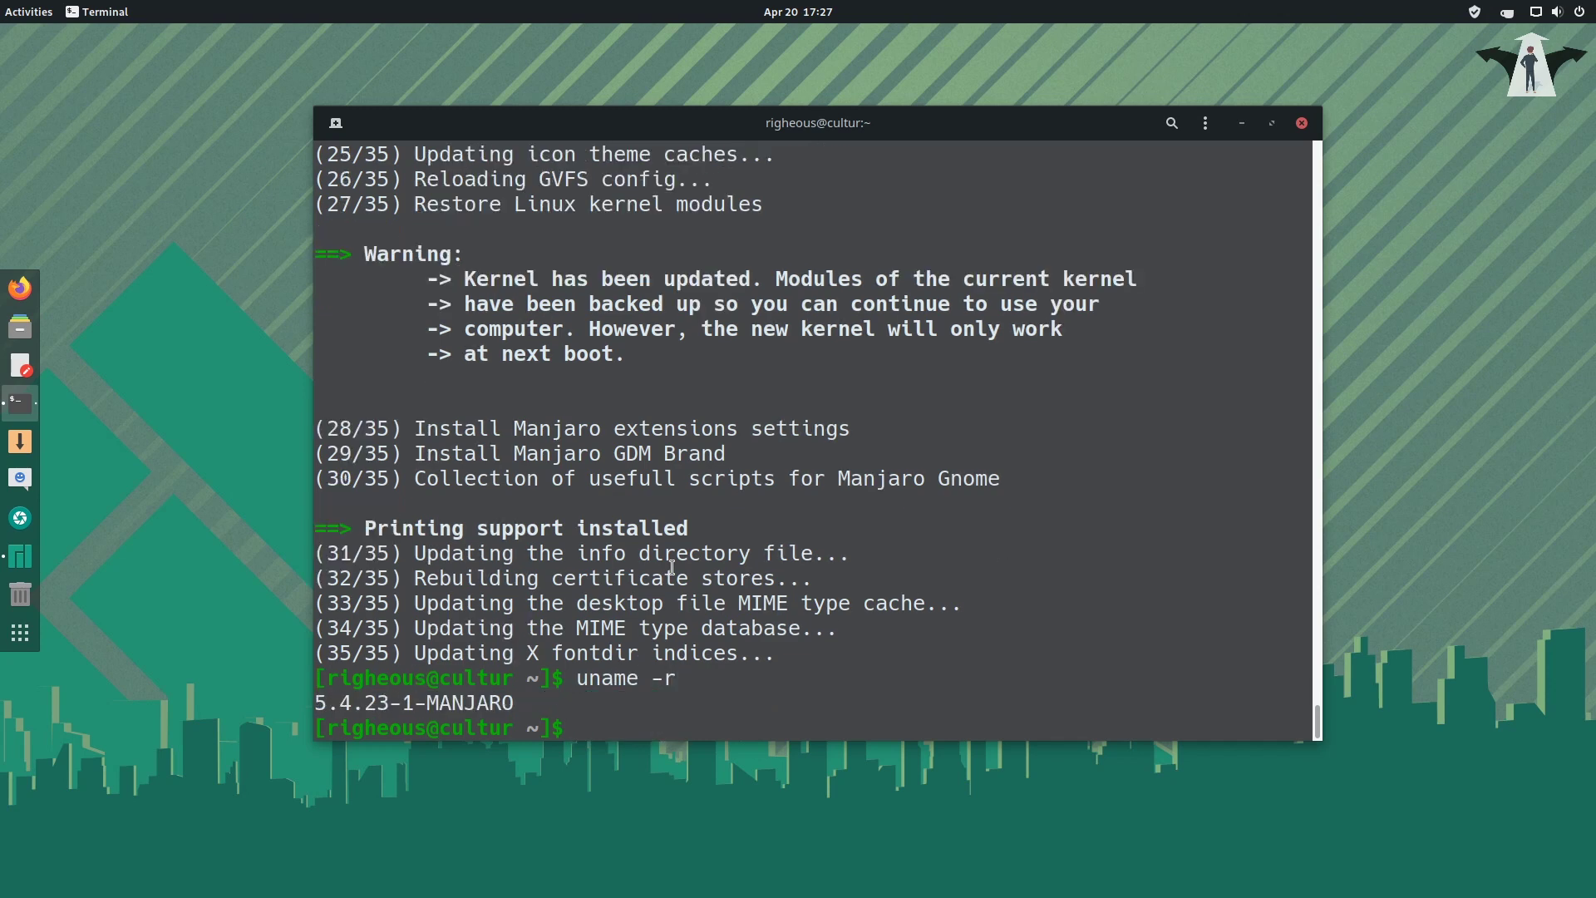
{"action": "scroll", "coordinate": [670, 567], "scroll_direction": "up", "scroll_amount": 15}
{"action": "scroll", "coordinate": [670, 566], "scroll_direction": "up", "scroll_amount": 4}
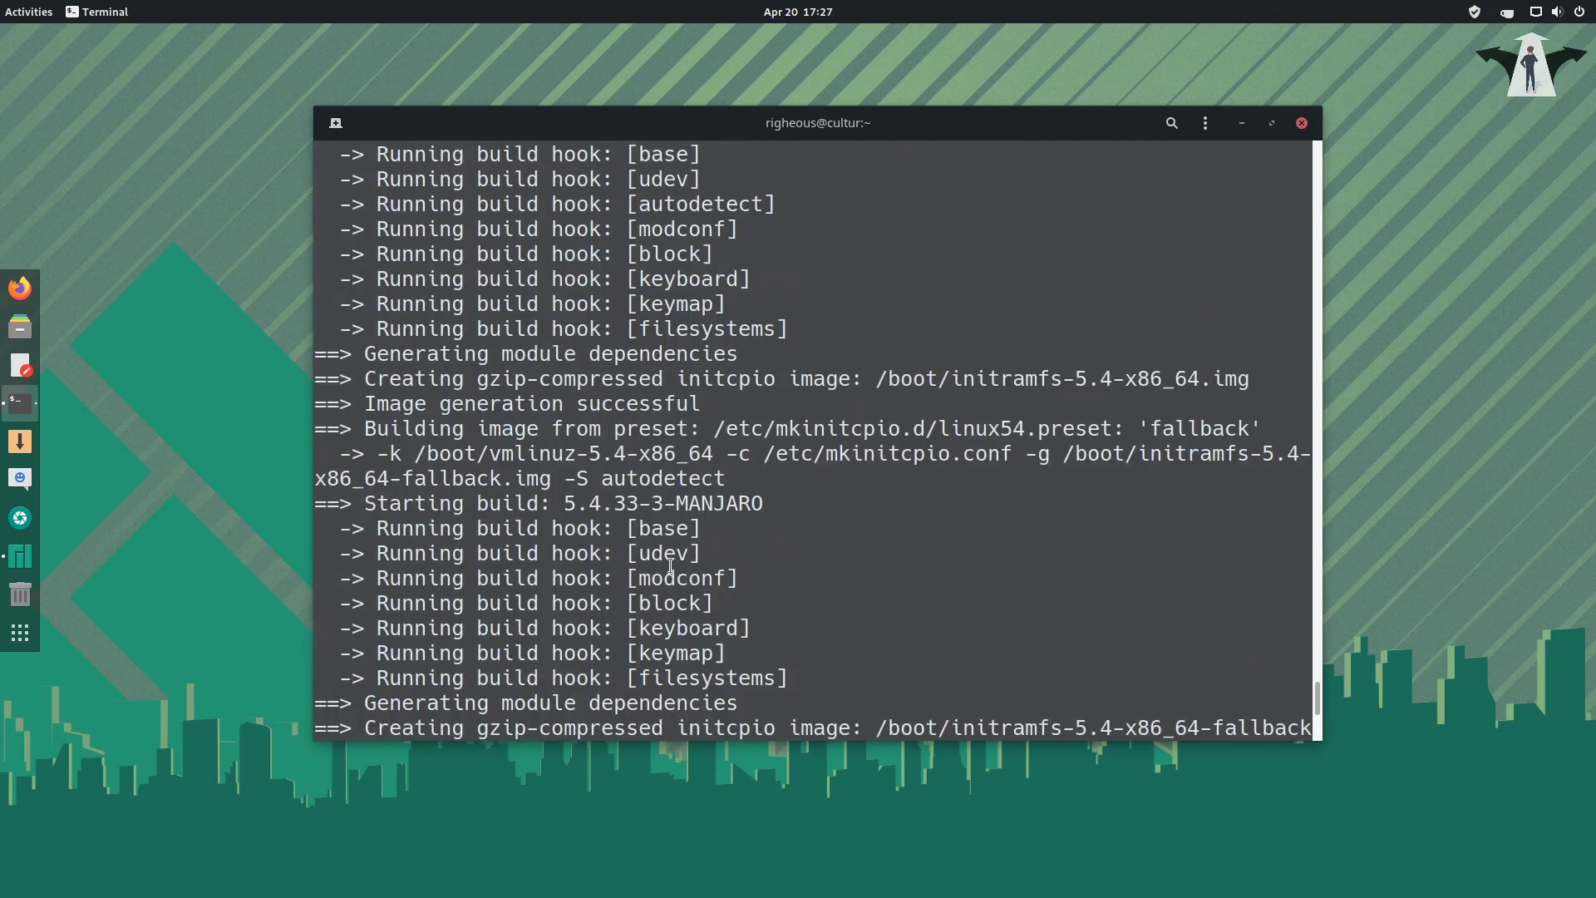
{"action": "left_click_drag", "start_coordinate": [564, 509], "coordinate": [639, 509]}
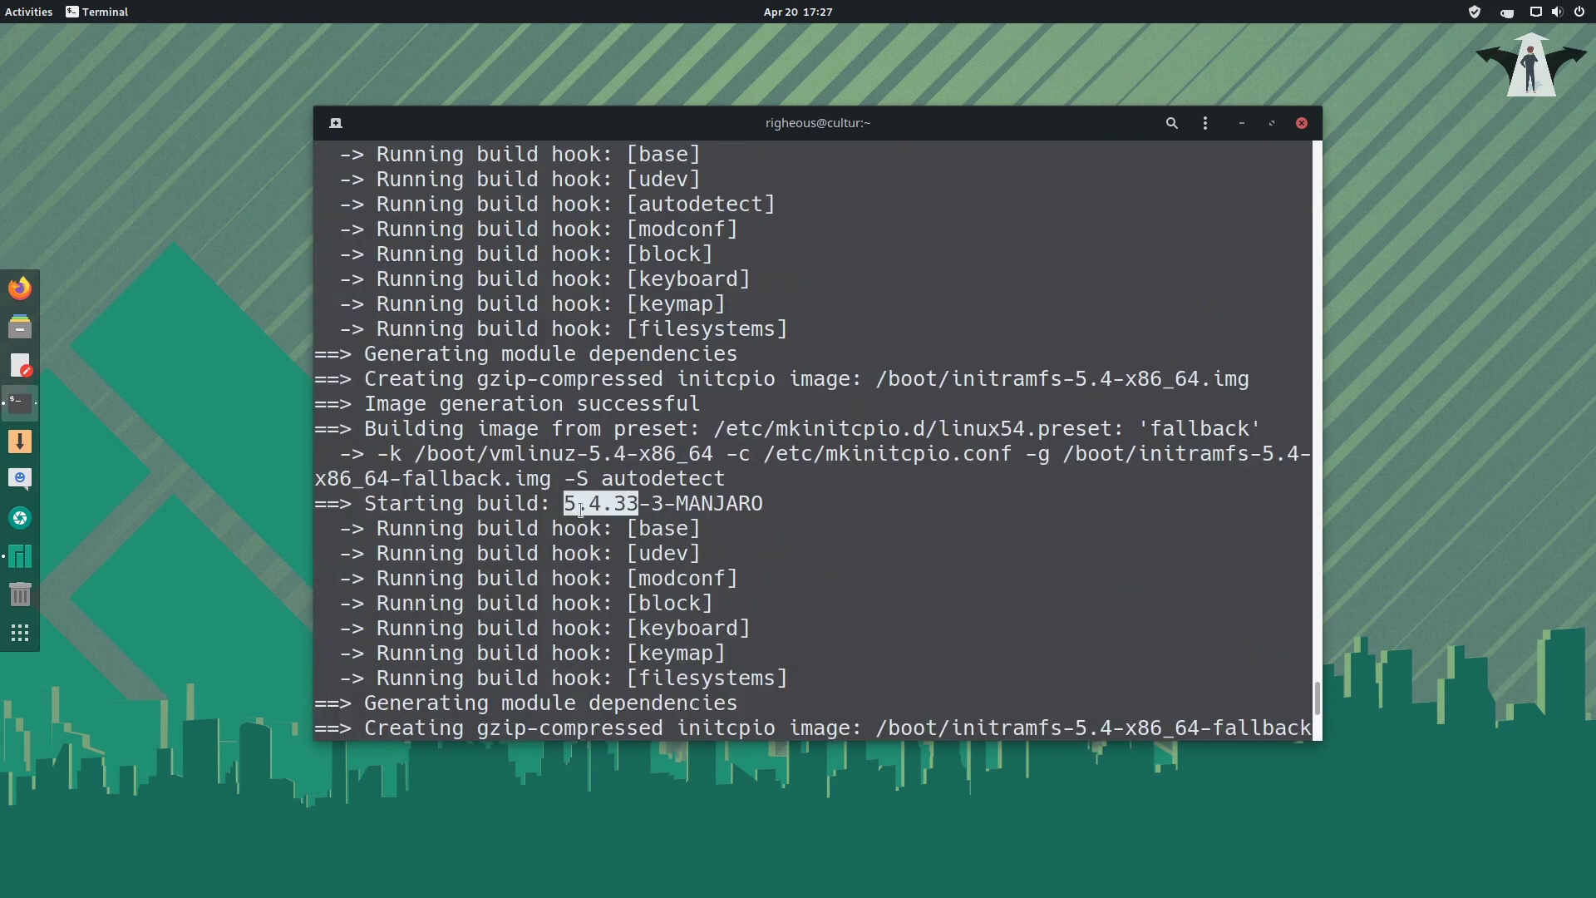
{"action": "scroll", "coordinate": [759, 591], "scroll_direction": "down", "scroll_amount": 16}
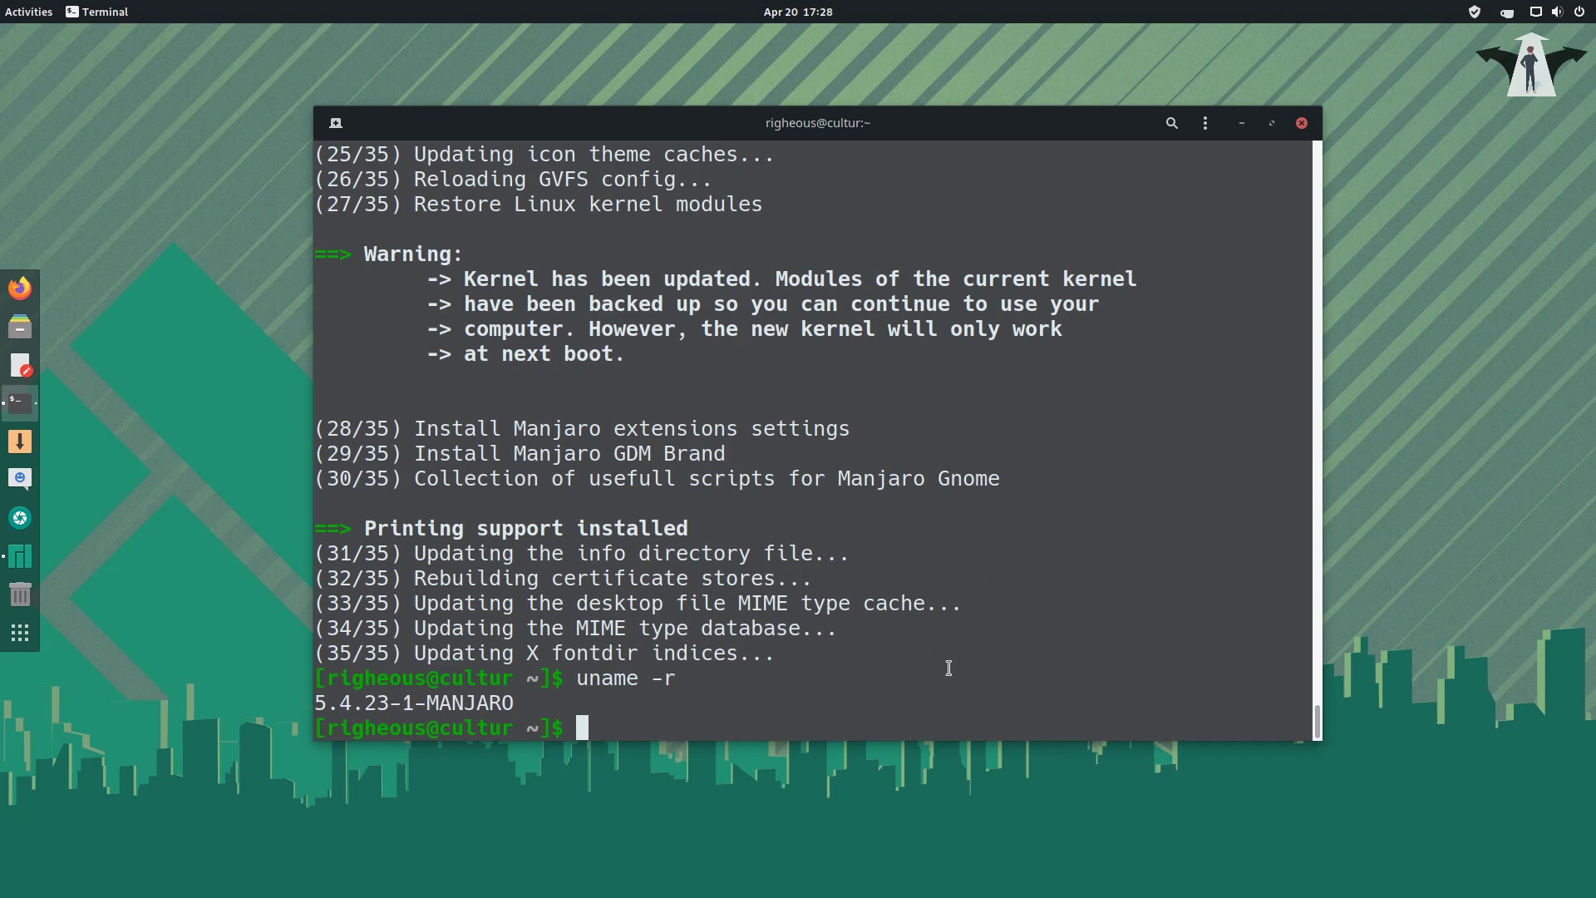
Step: Restart the system from the terminal with the reboot command
{"action": "type", "text": "reboot"}
{"action": "key", "text": "Return"}
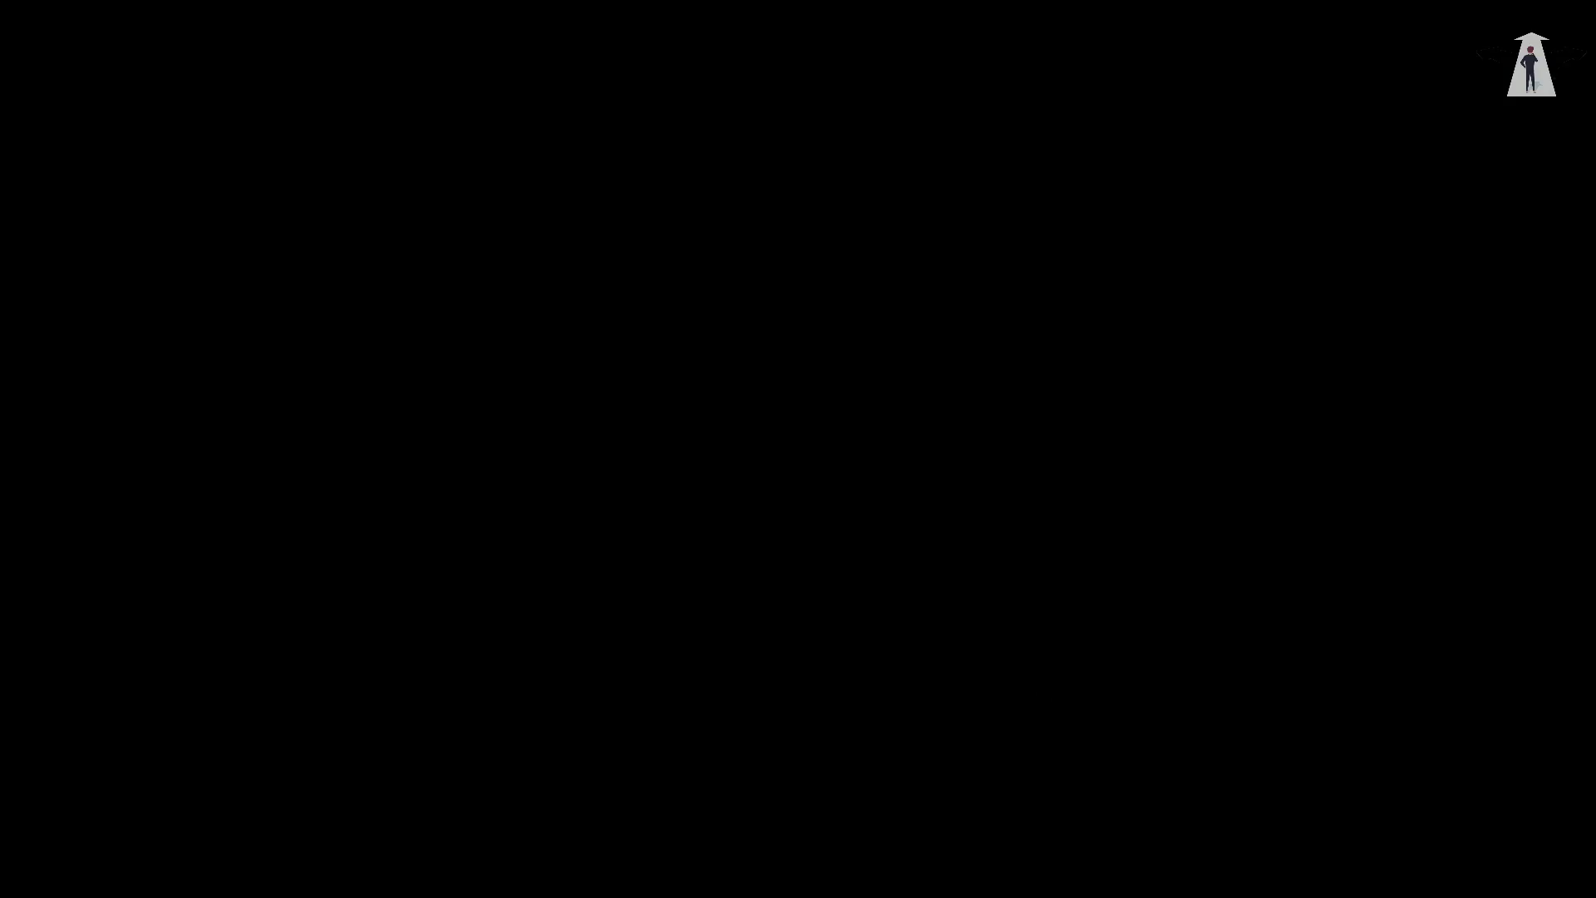
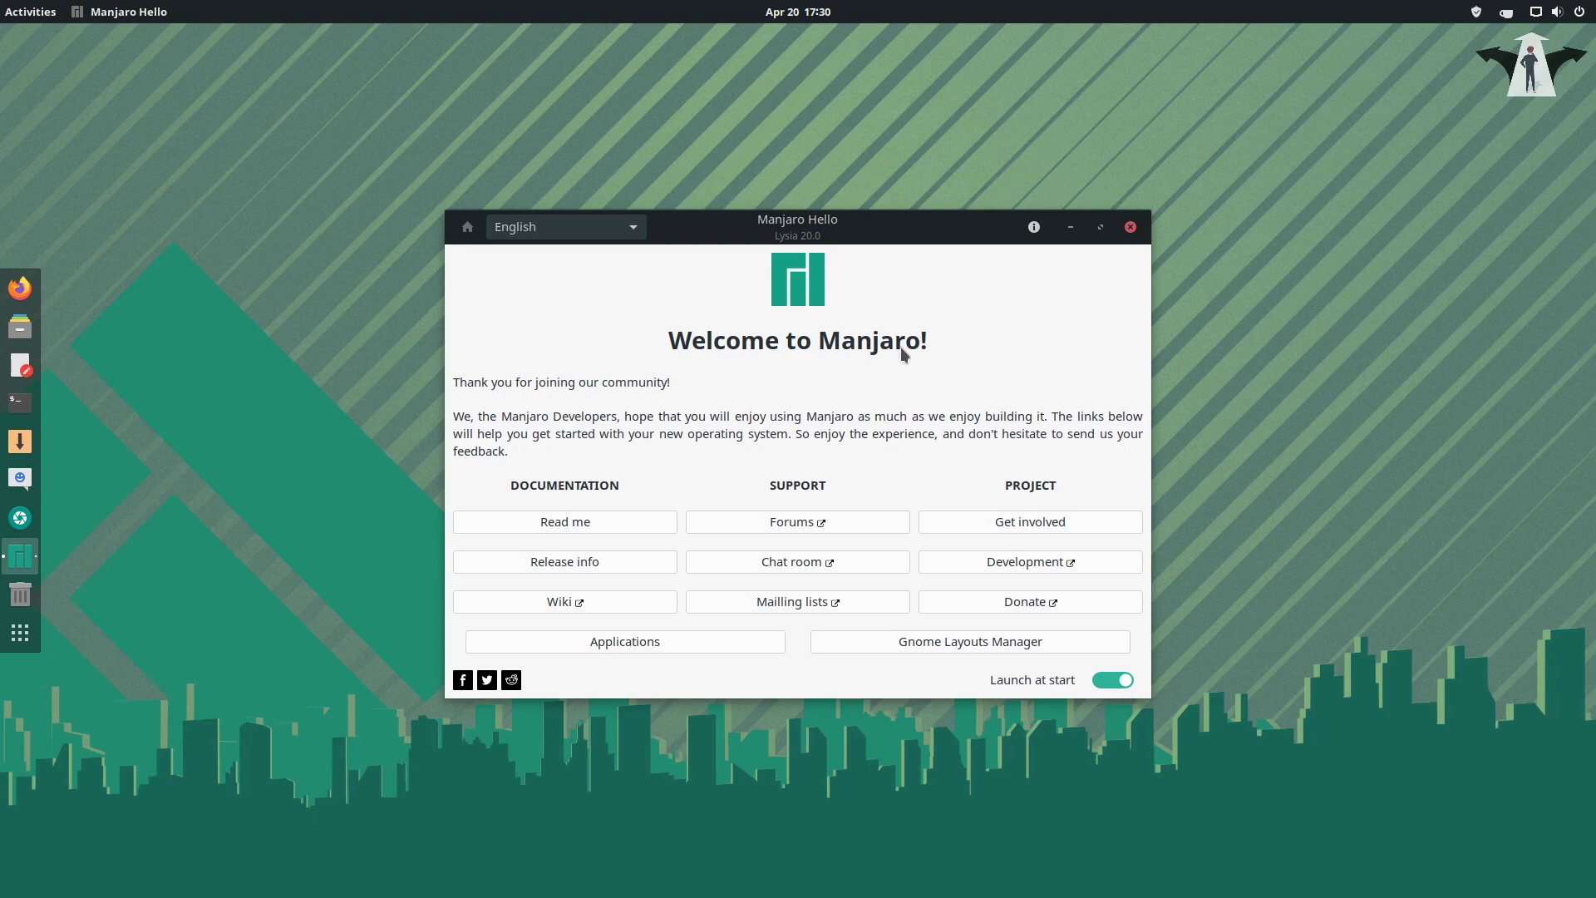
Step: Disable Launch at start in Manjaro Hello, and close it after viewing its Read me page
{"action": "left_click", "coordinate": [1104, 680]}
{"action": "left_click", "coordinate": [578, 523]}
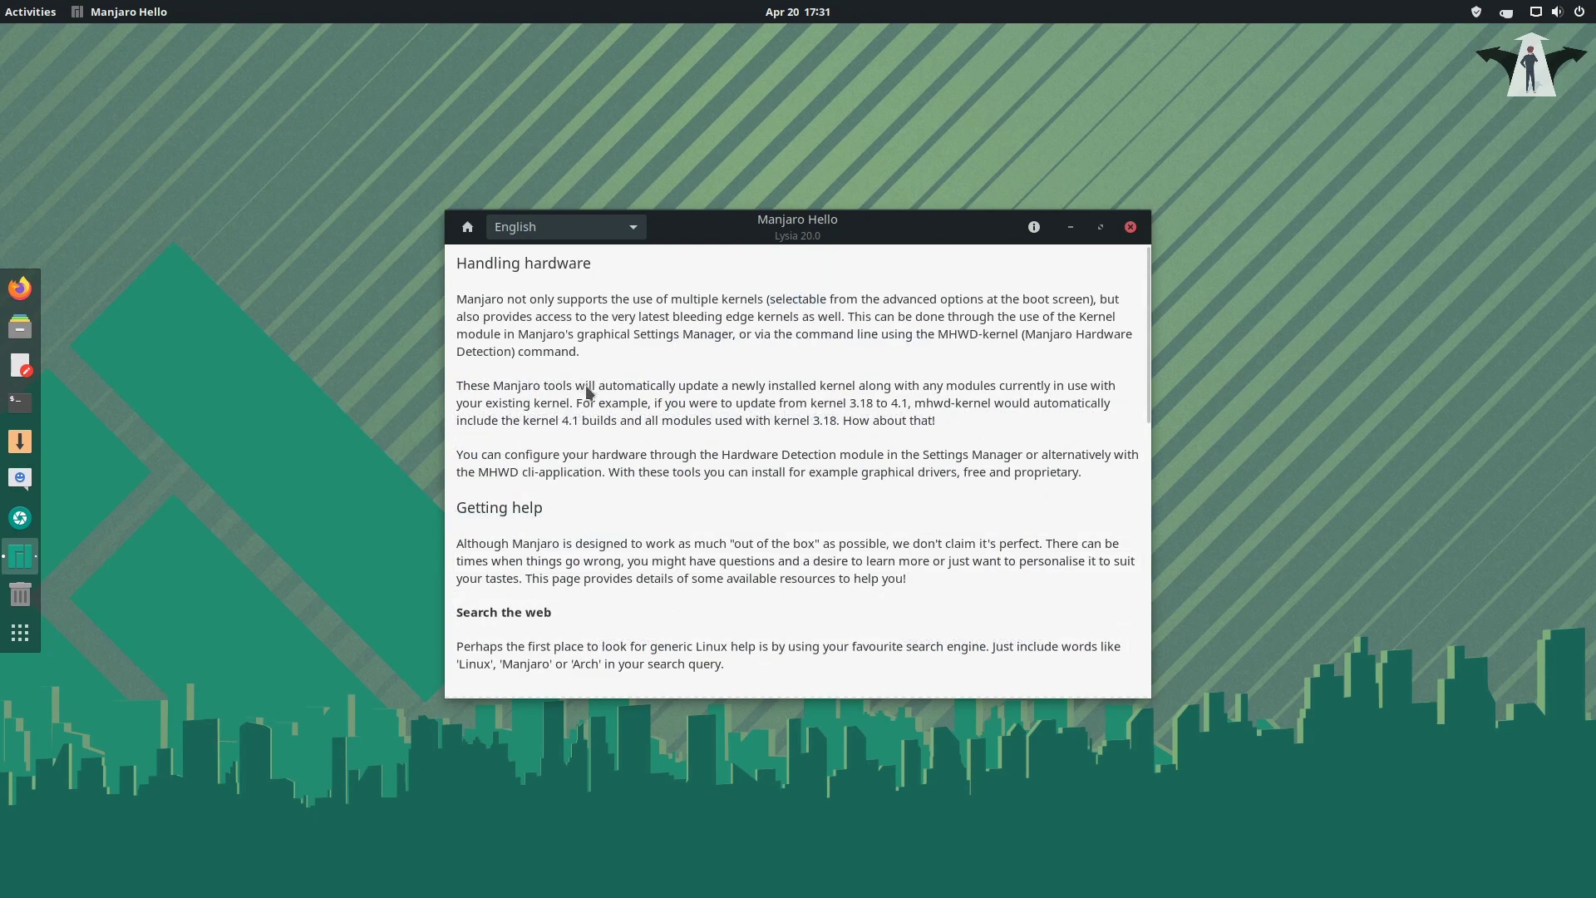
{"action": "left_click", "coordinate": [467, 227]}
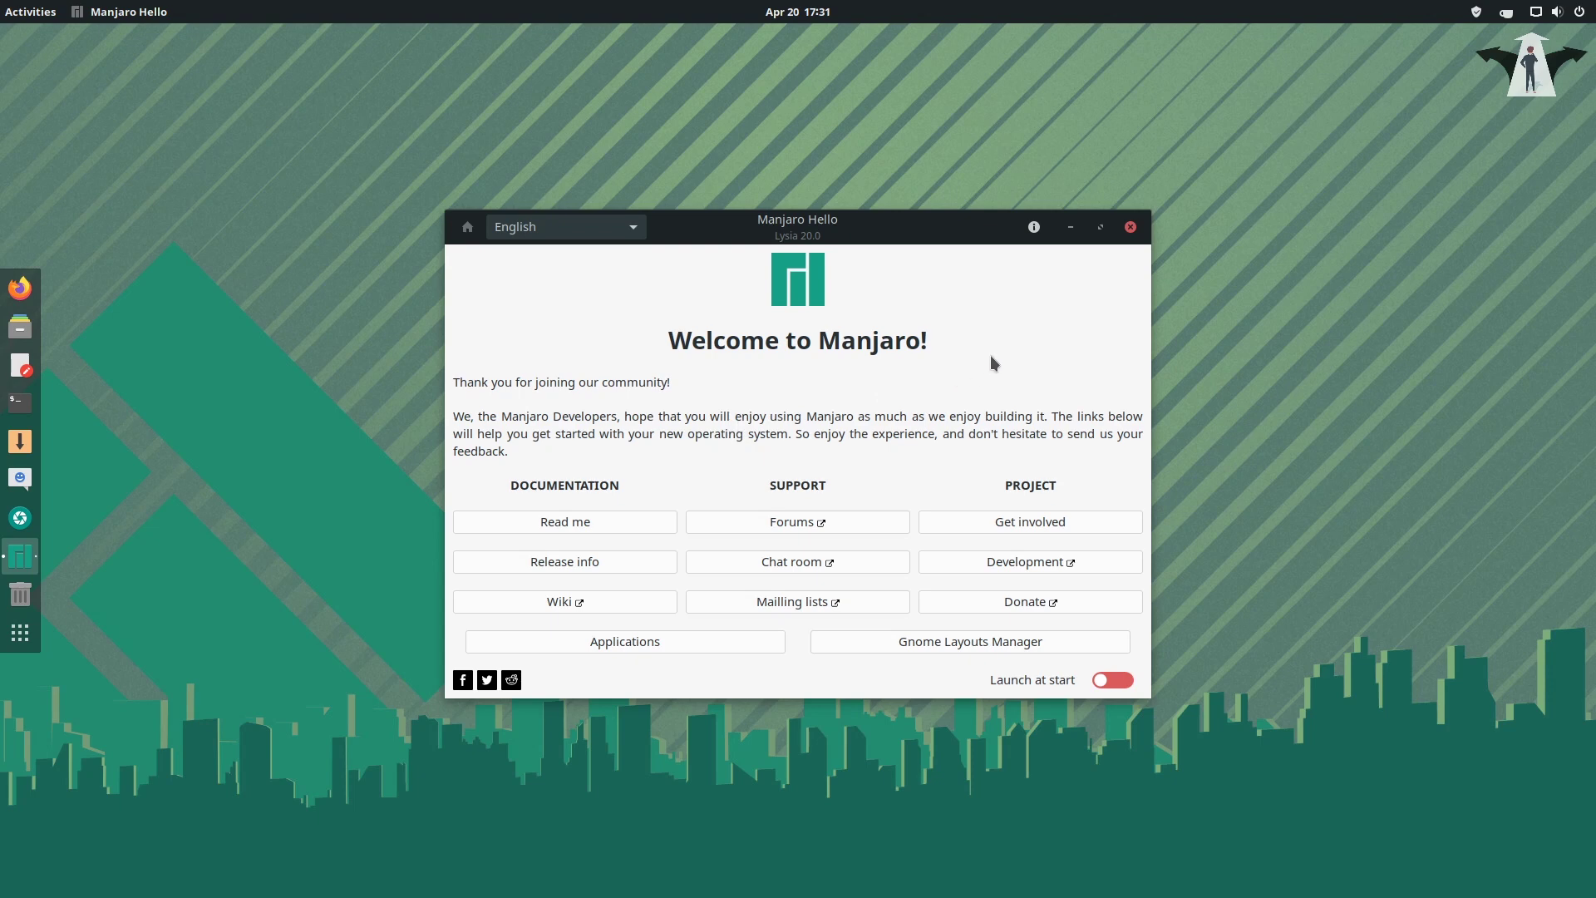
{"action": "left_click", "coordinate": [1130, 227]}
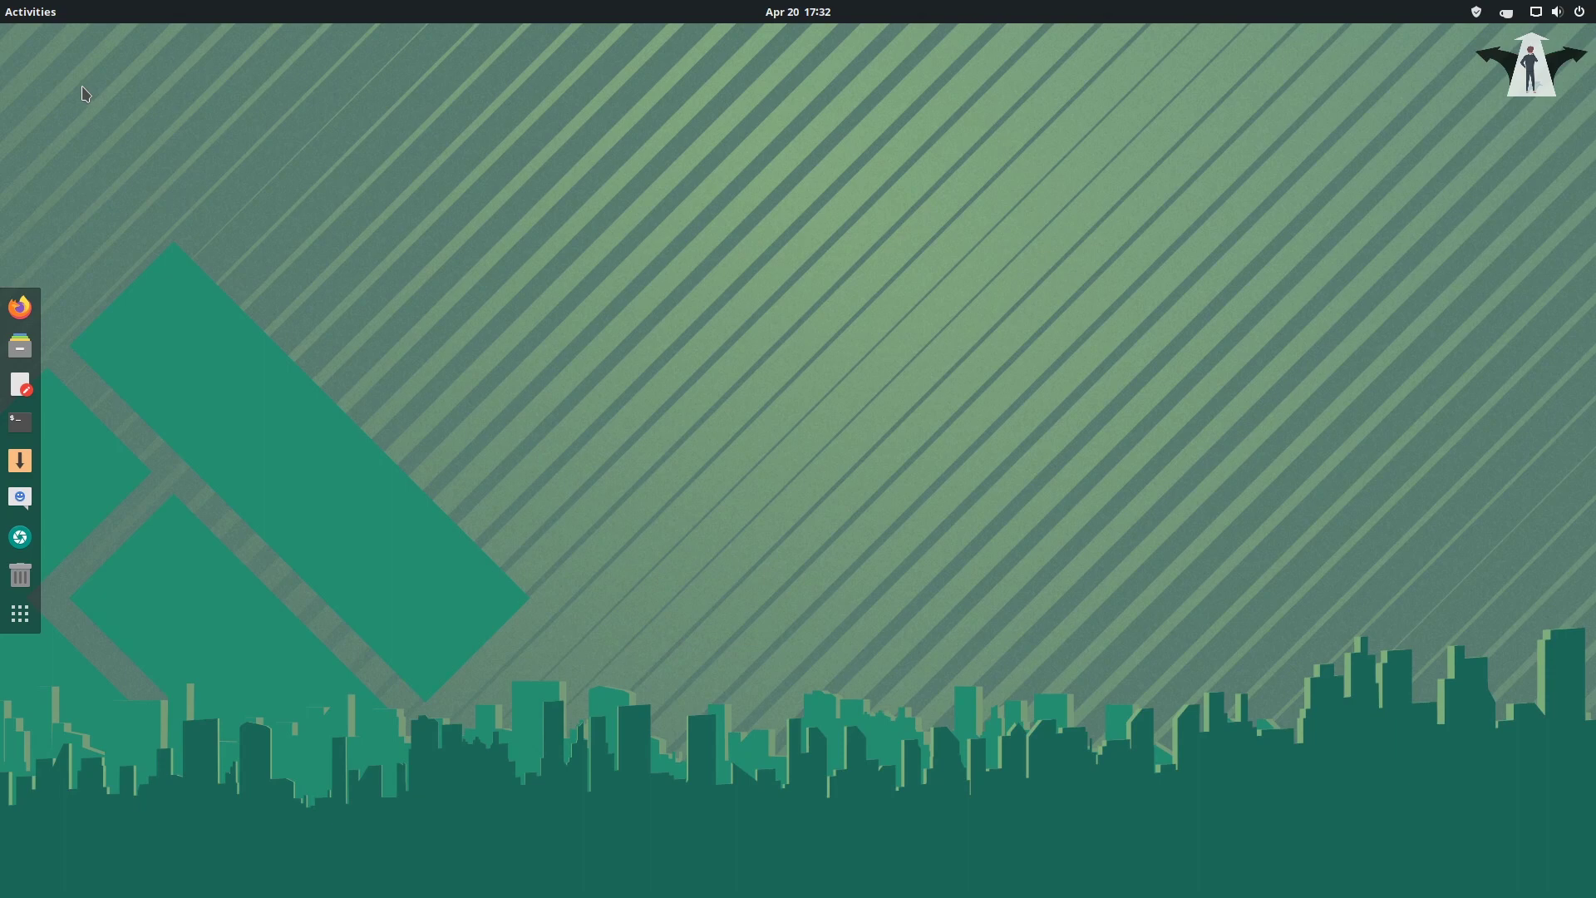
Step: Search the applications for "tweaks" and open Tweaks
{"action": "left_click", "coordinate": [33, 18]}
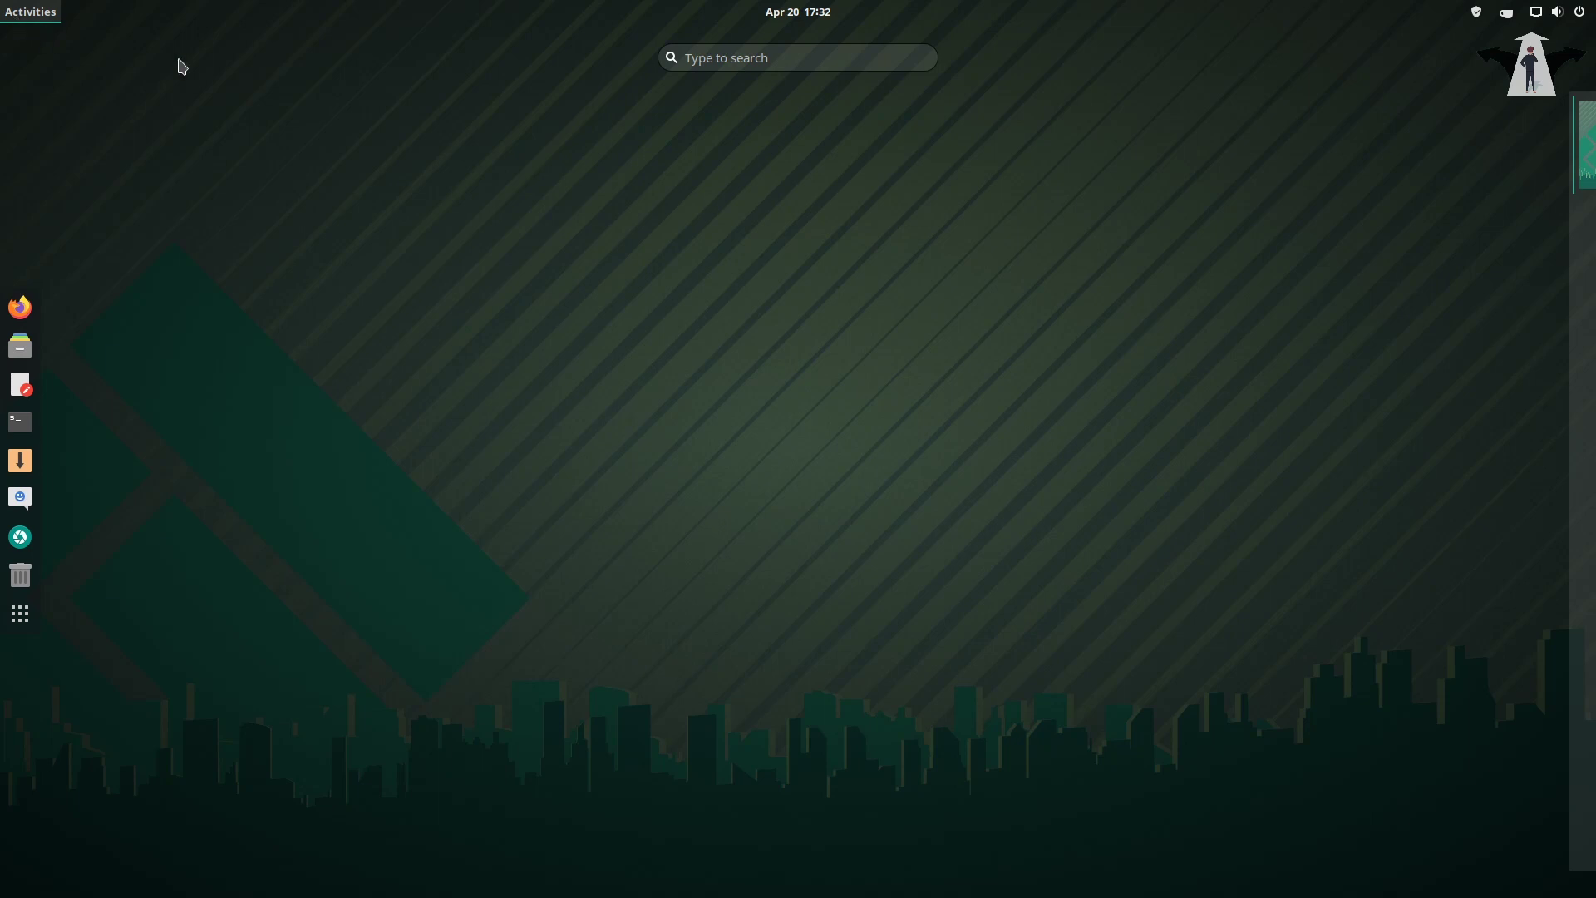
{"action": "left_click", "coordinate": [710, 62]}
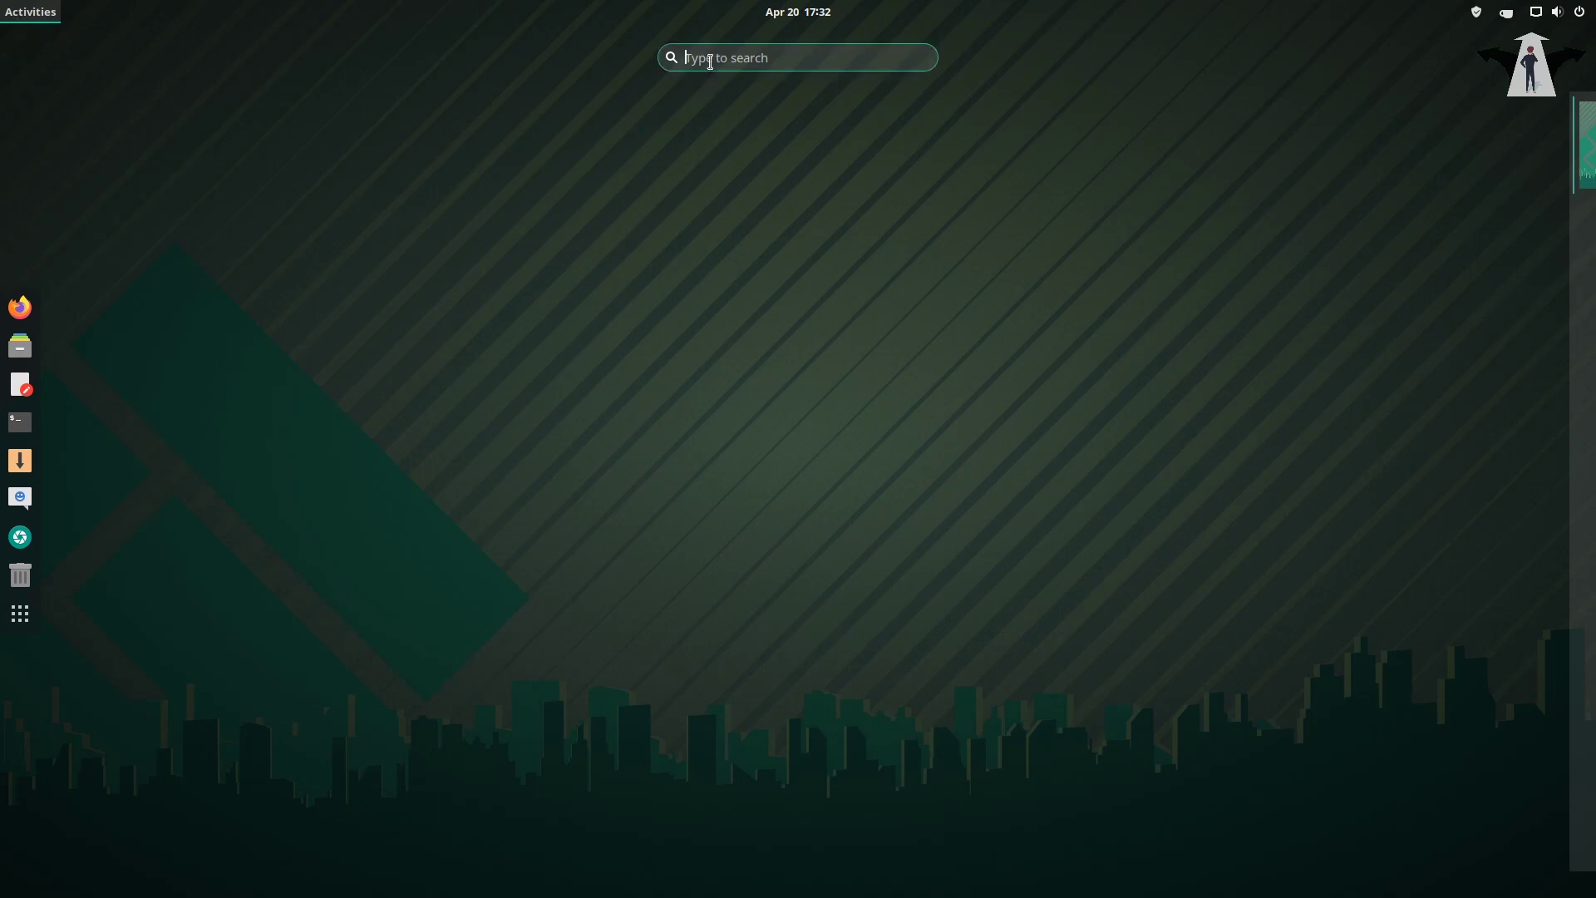
{"action": "type", "text": "twea"}
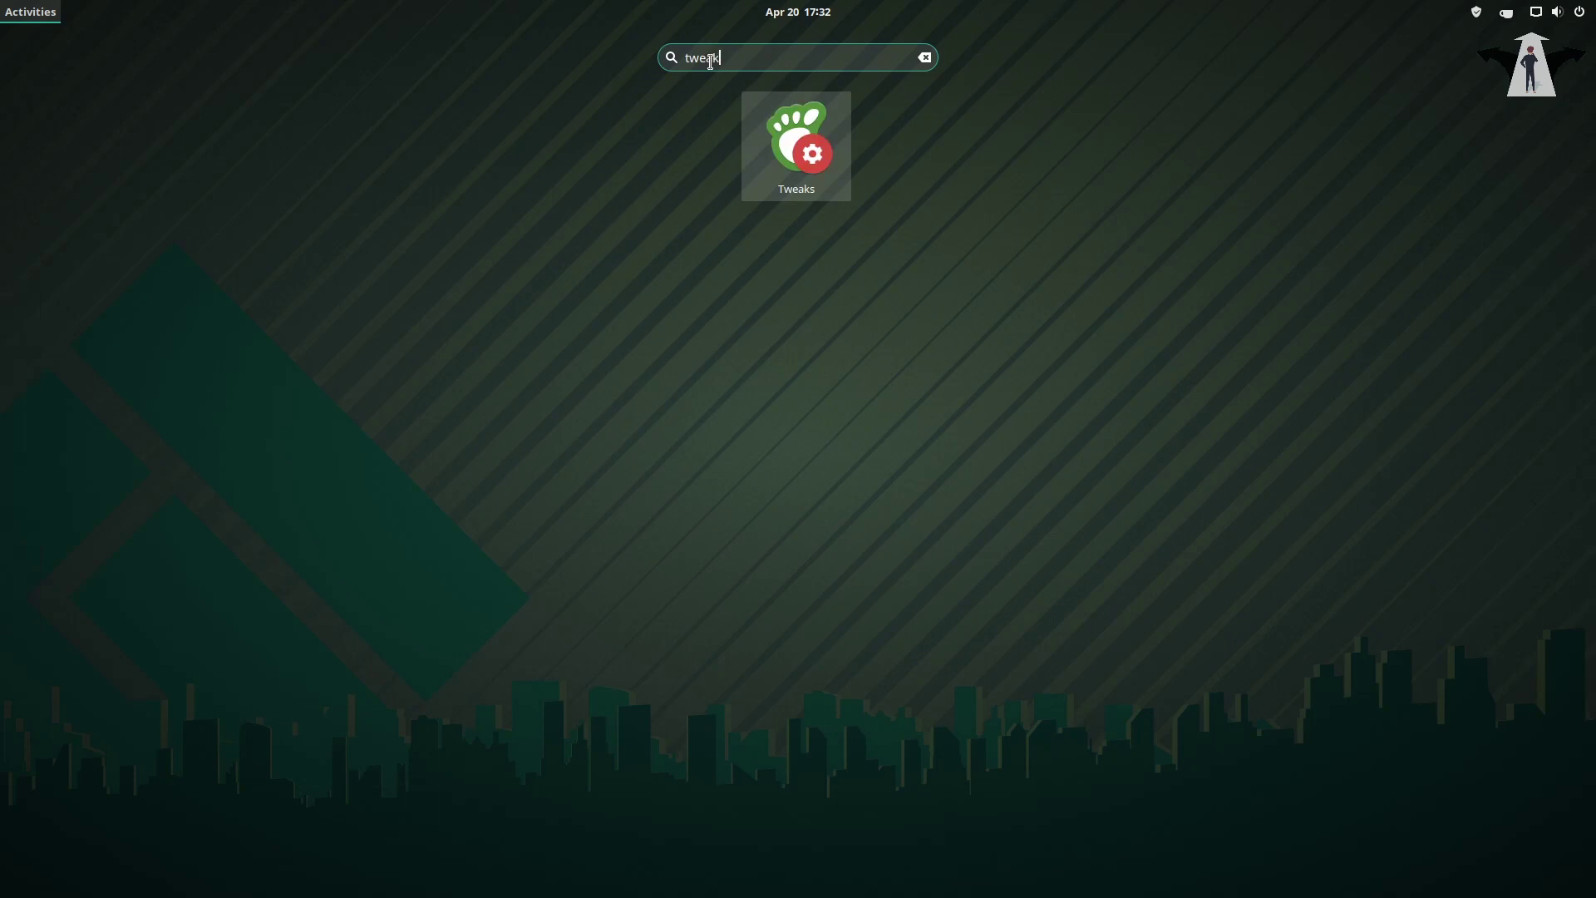
{"action": "type", "text": "ks"}
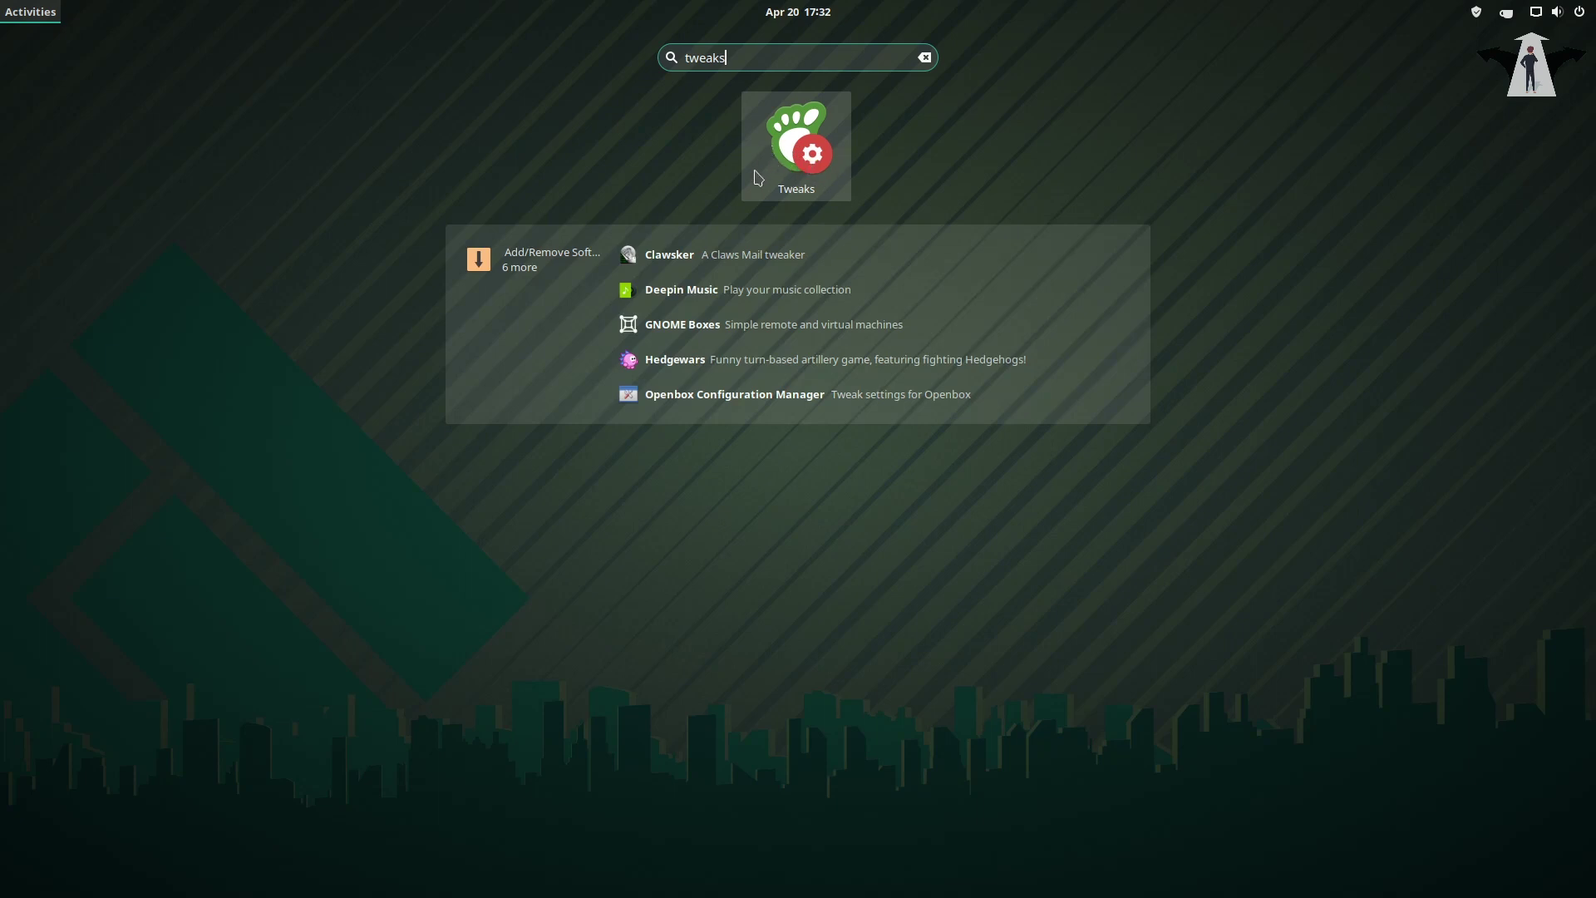
{"action": "left_click", "coordinate": [797, 148]}
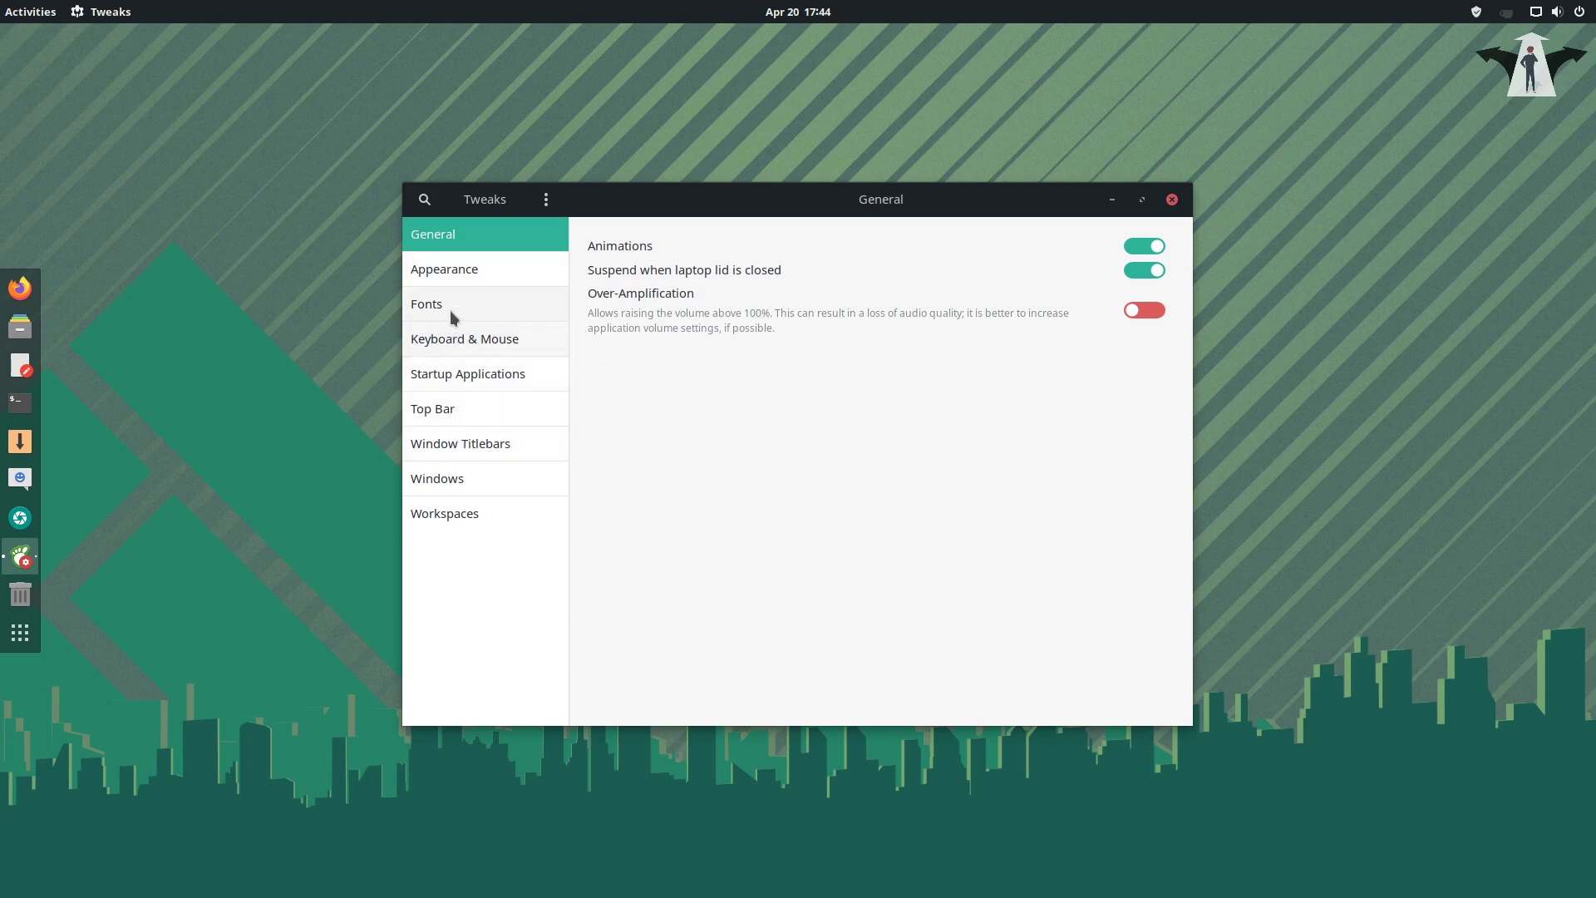
Step: Look through the Tweaks categories from Appearance to Workspaces and return to General
{"action": "left_click", "coordinate": [458, 273]}
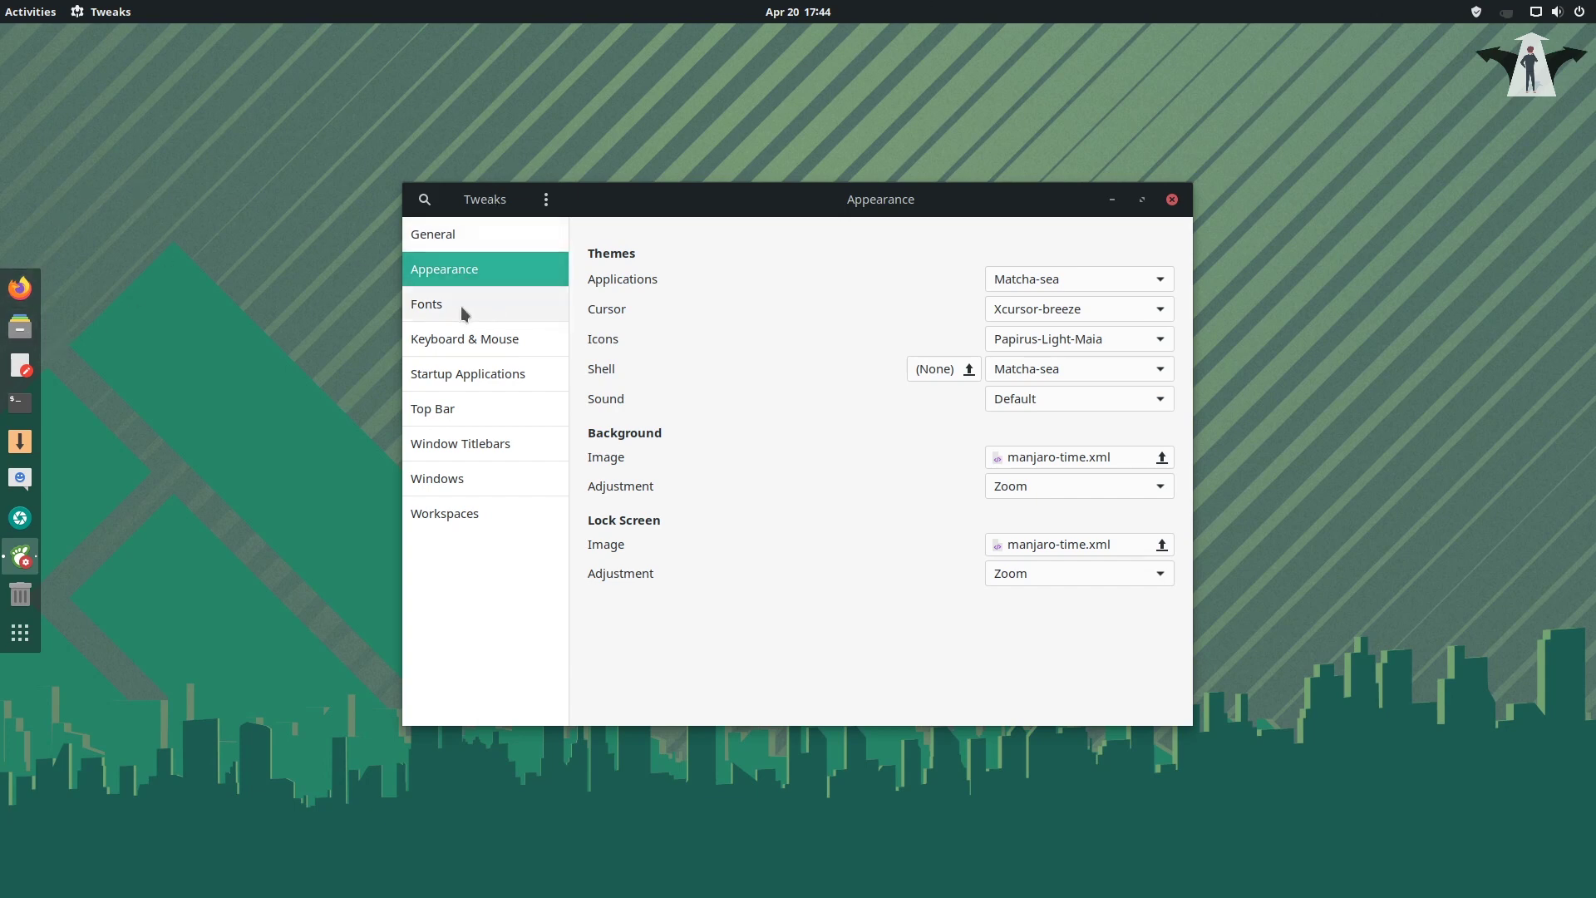
{"action": "left_click", "coordinate": [444, 301]}
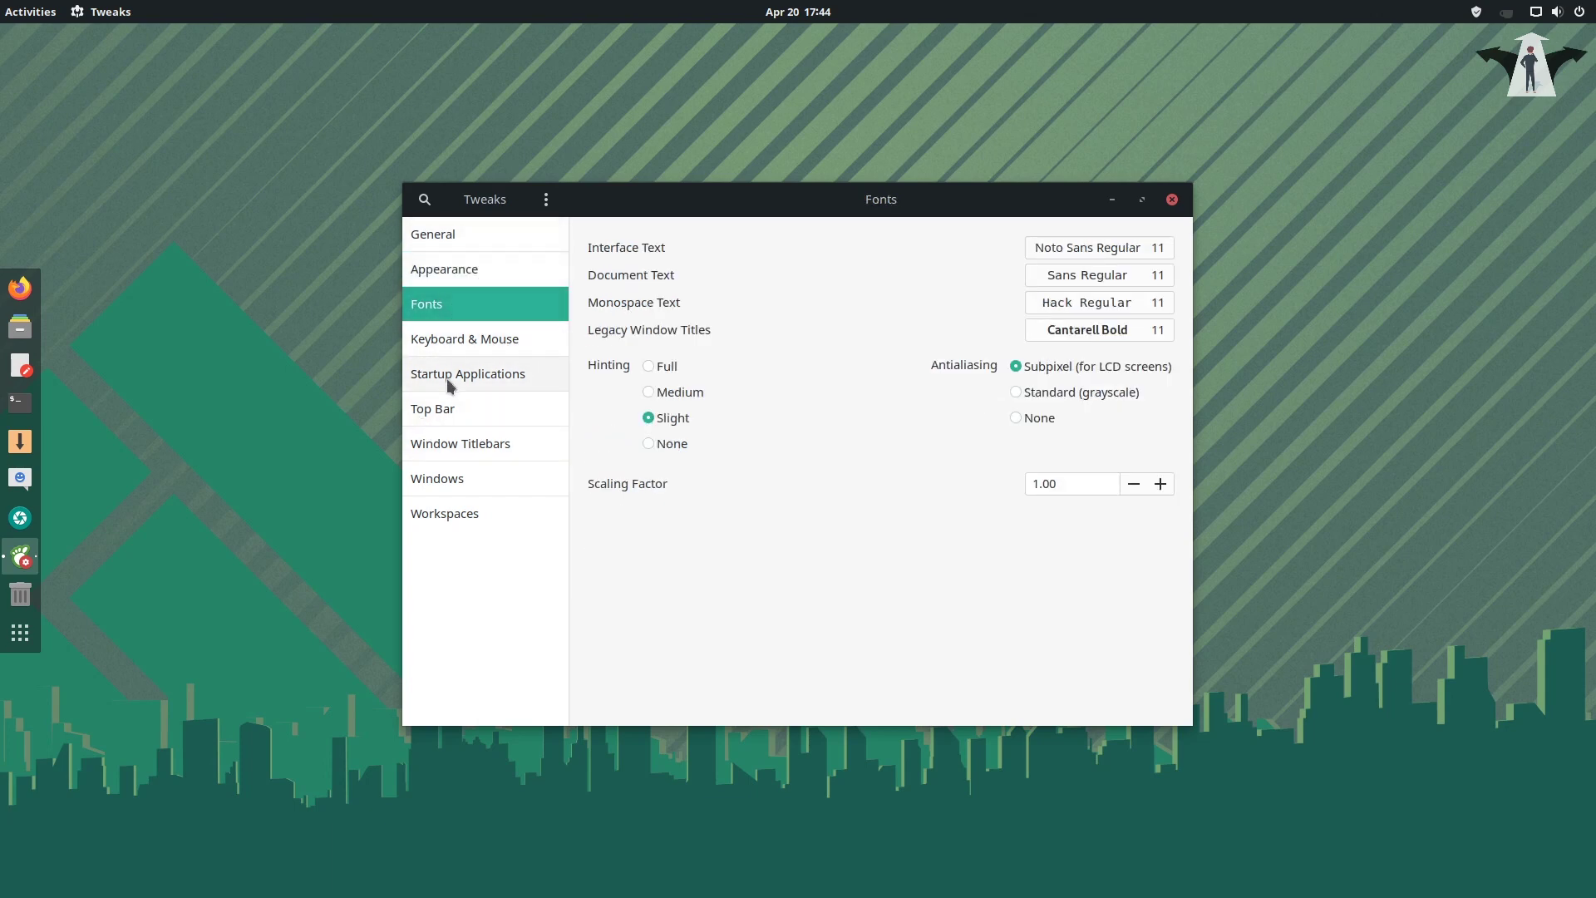
{"action": "left_click", "coordinate": [447, 341]}
{"action": "left_click", "coordinate": [449, 381]}
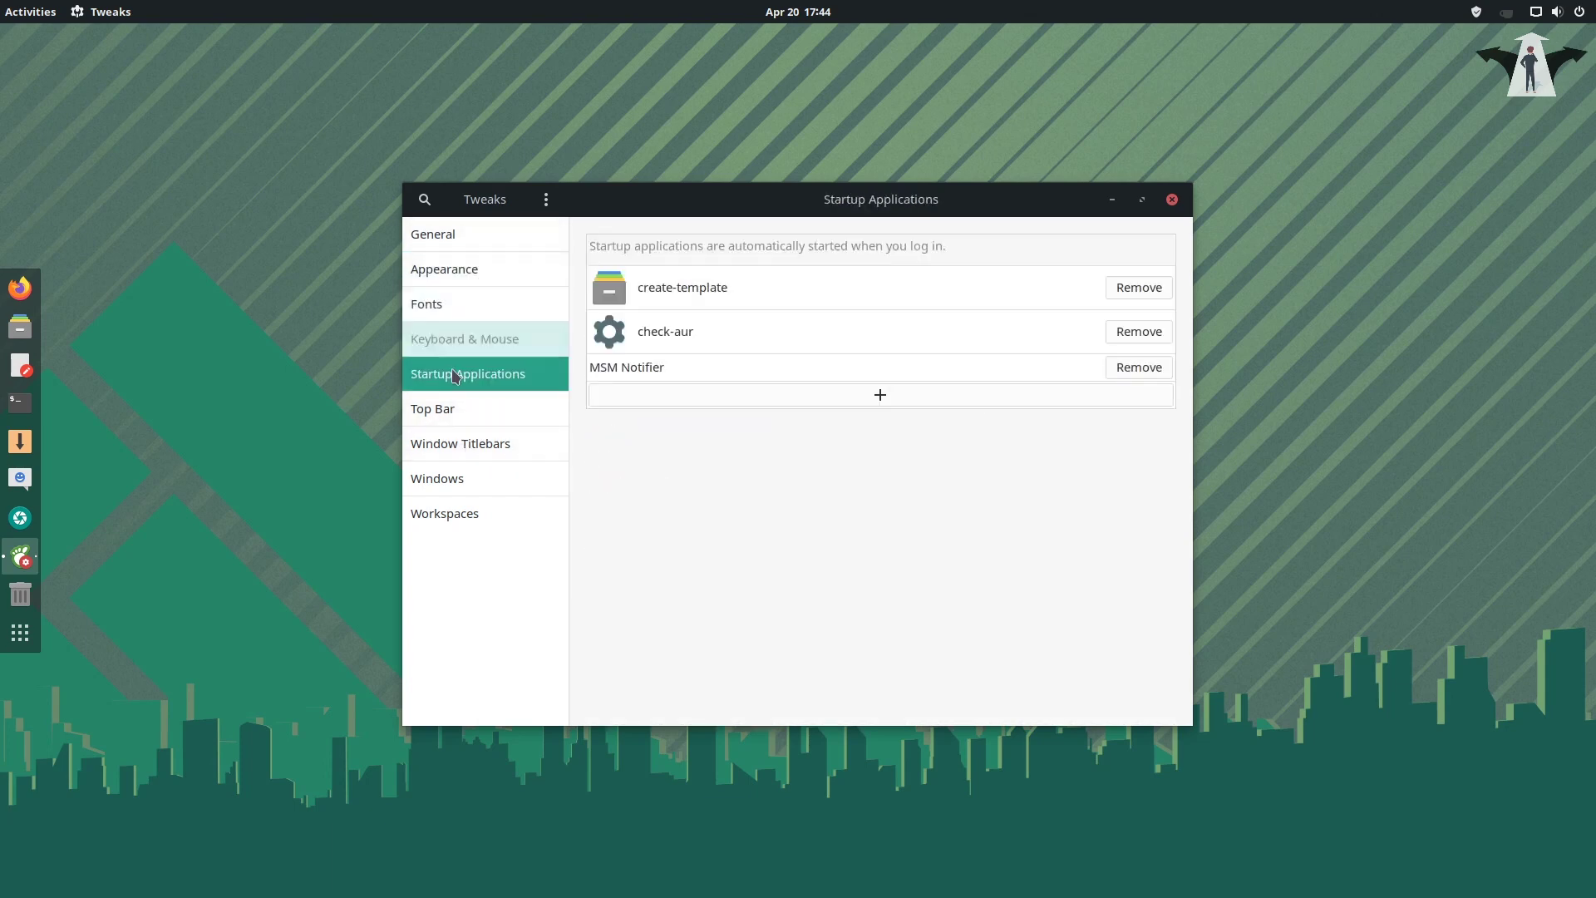
{"action": "left_click", "coordinate": [455, 408]}
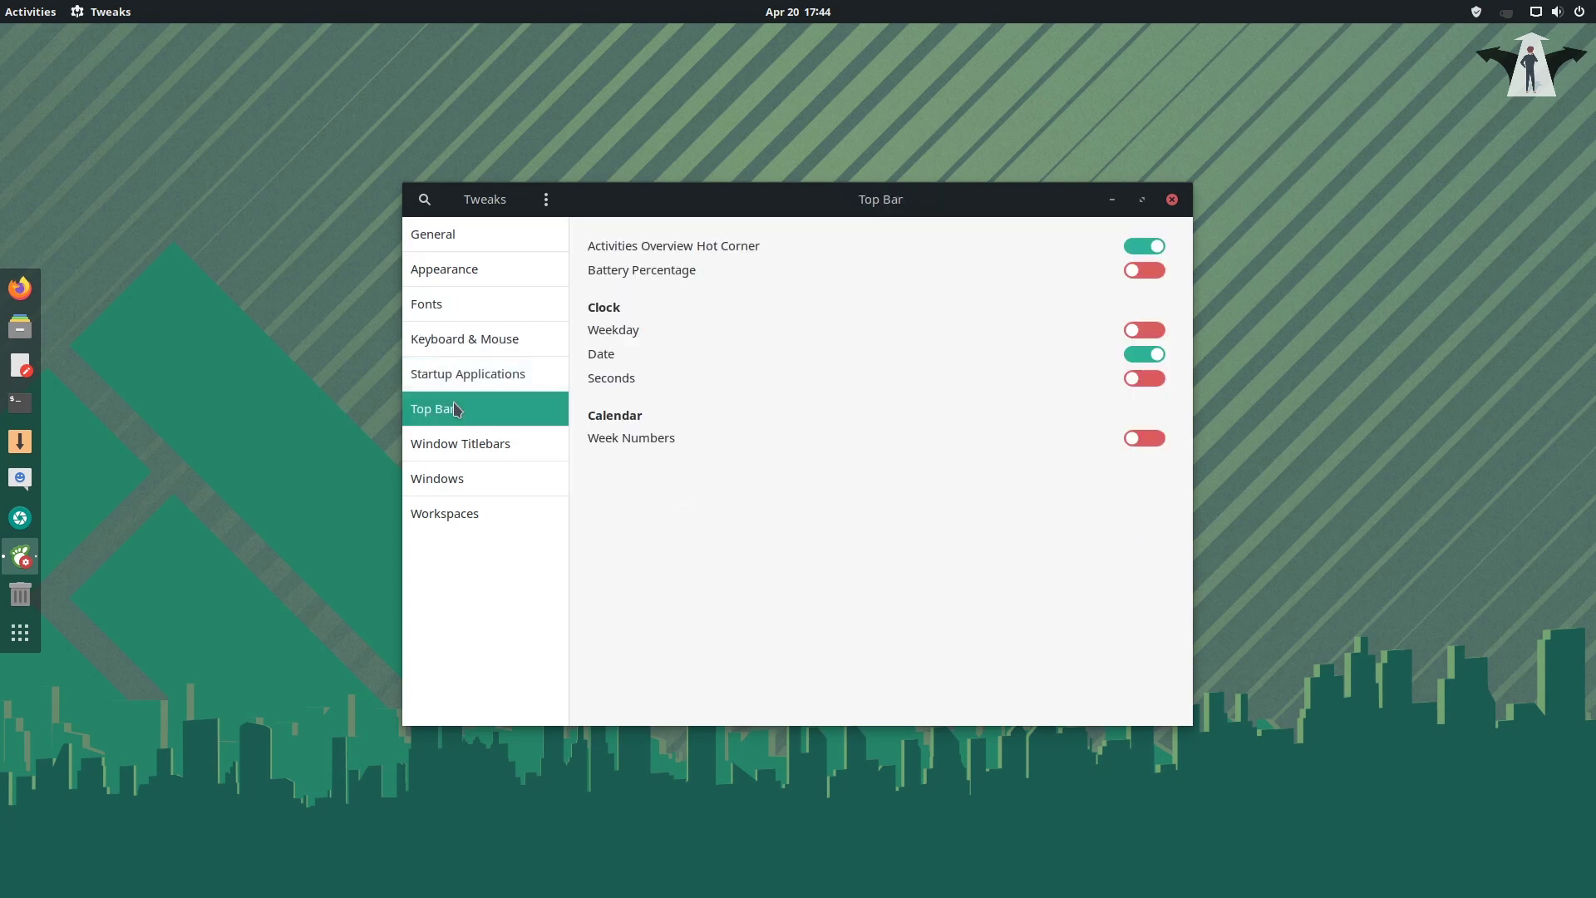
{"action": "left_click", "coordinate": [463, 447]}
{"action": "left_click", "coordinate": [455, 481]}
{"action": "left_click", "coordinate": [457, 523]}
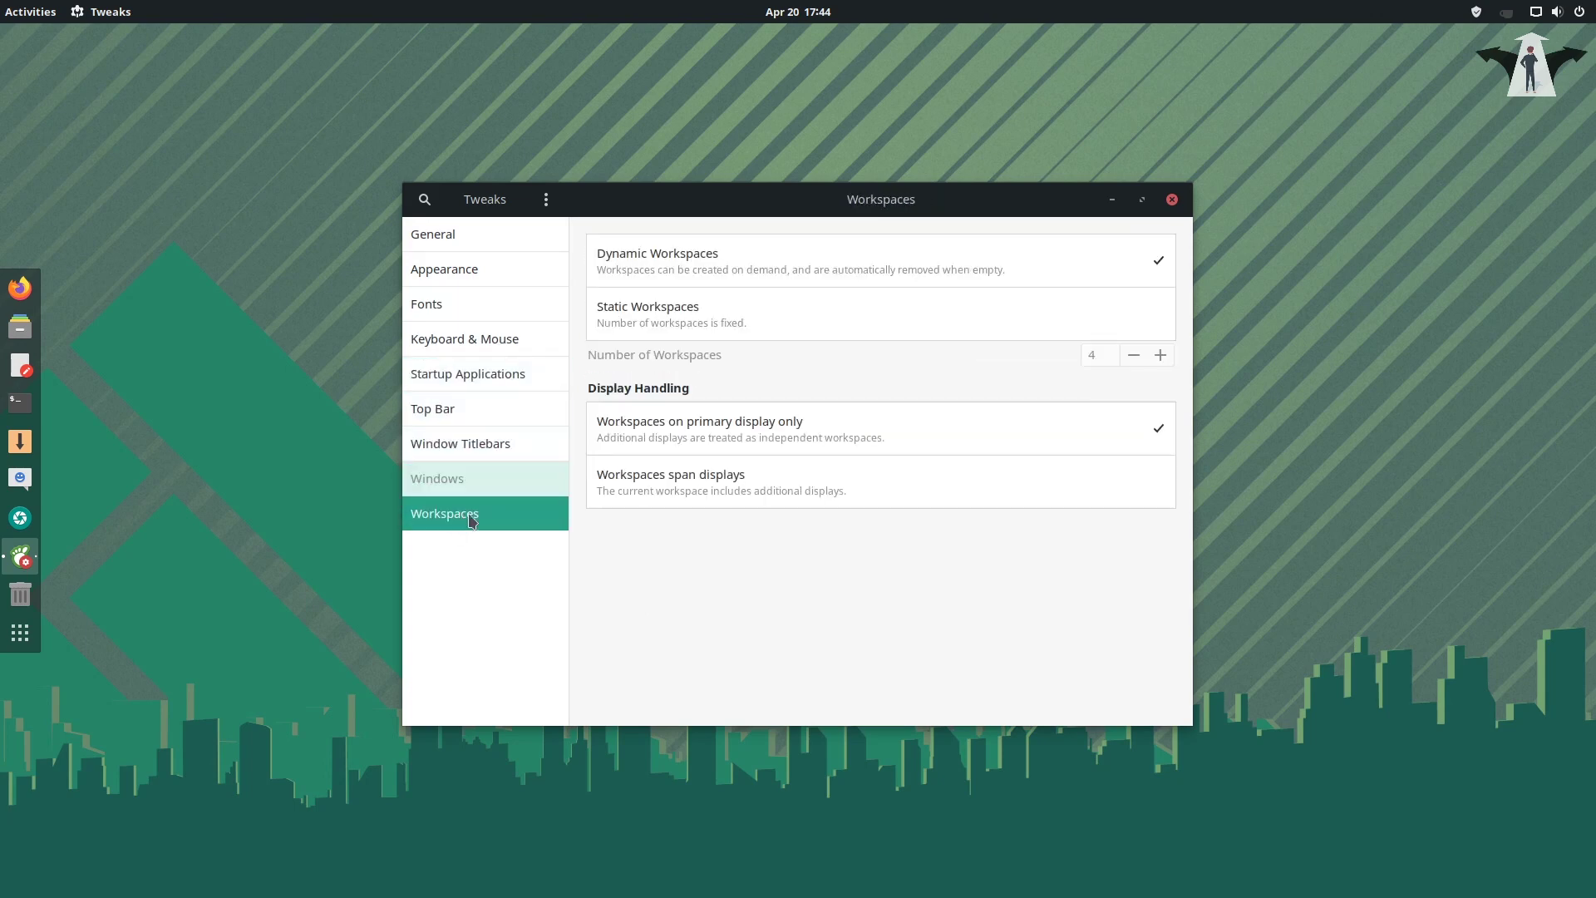
{"action": "left_click", "coordinate": [447, 241]}
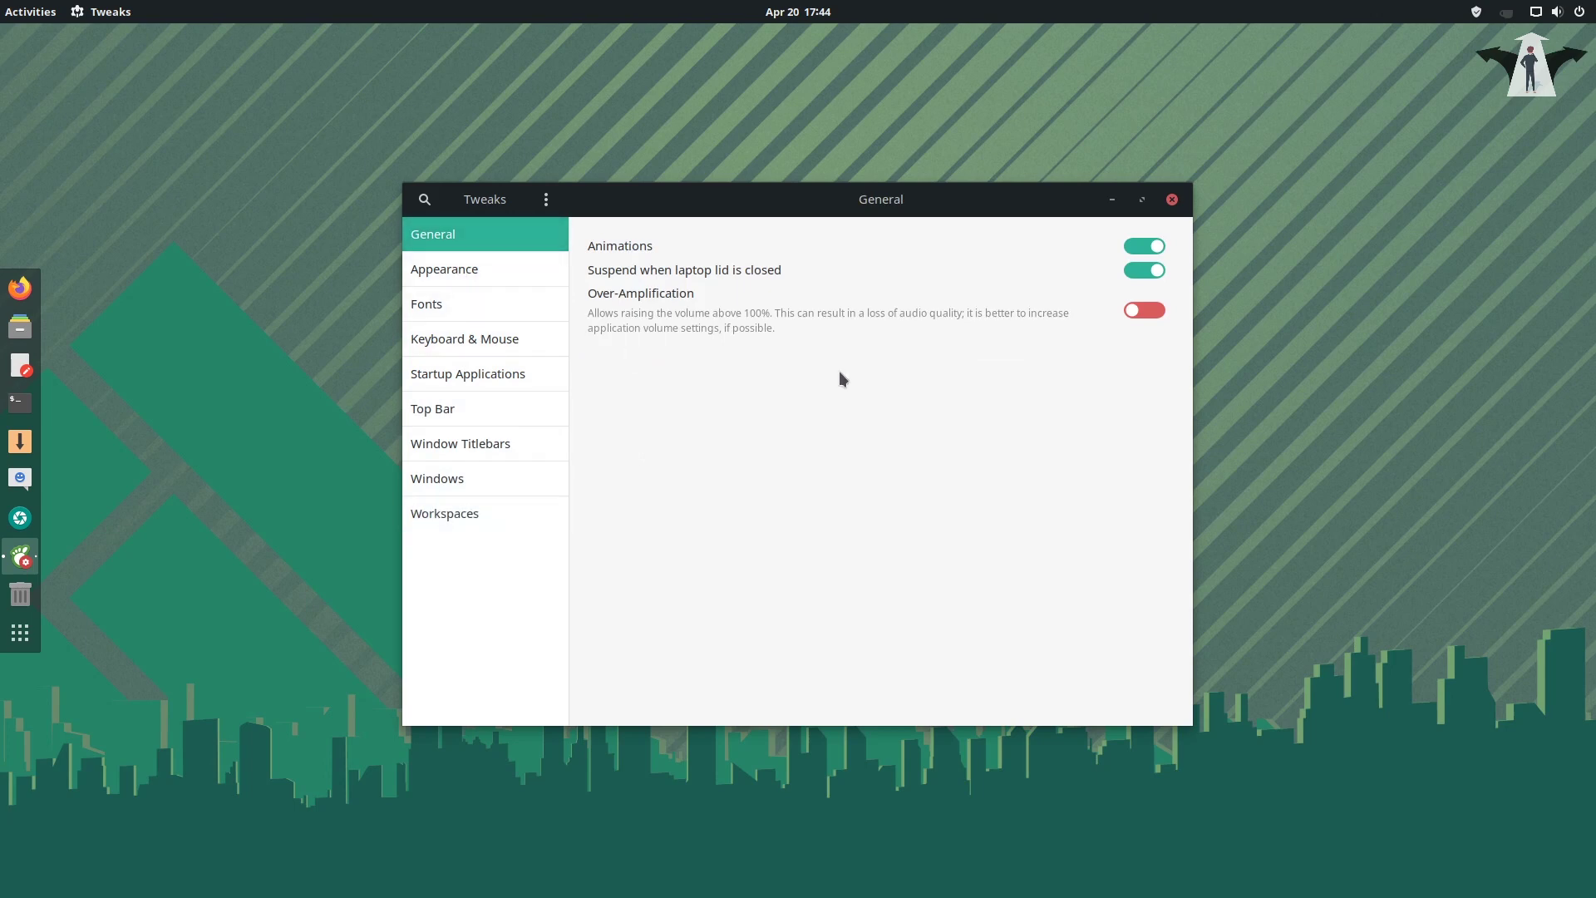
Step: Show the Appearance settings in Tweaks, with a Files window of the home folder placed behind them for previewing icons
{"action": "left_click", "coordinate": [486, 272]}
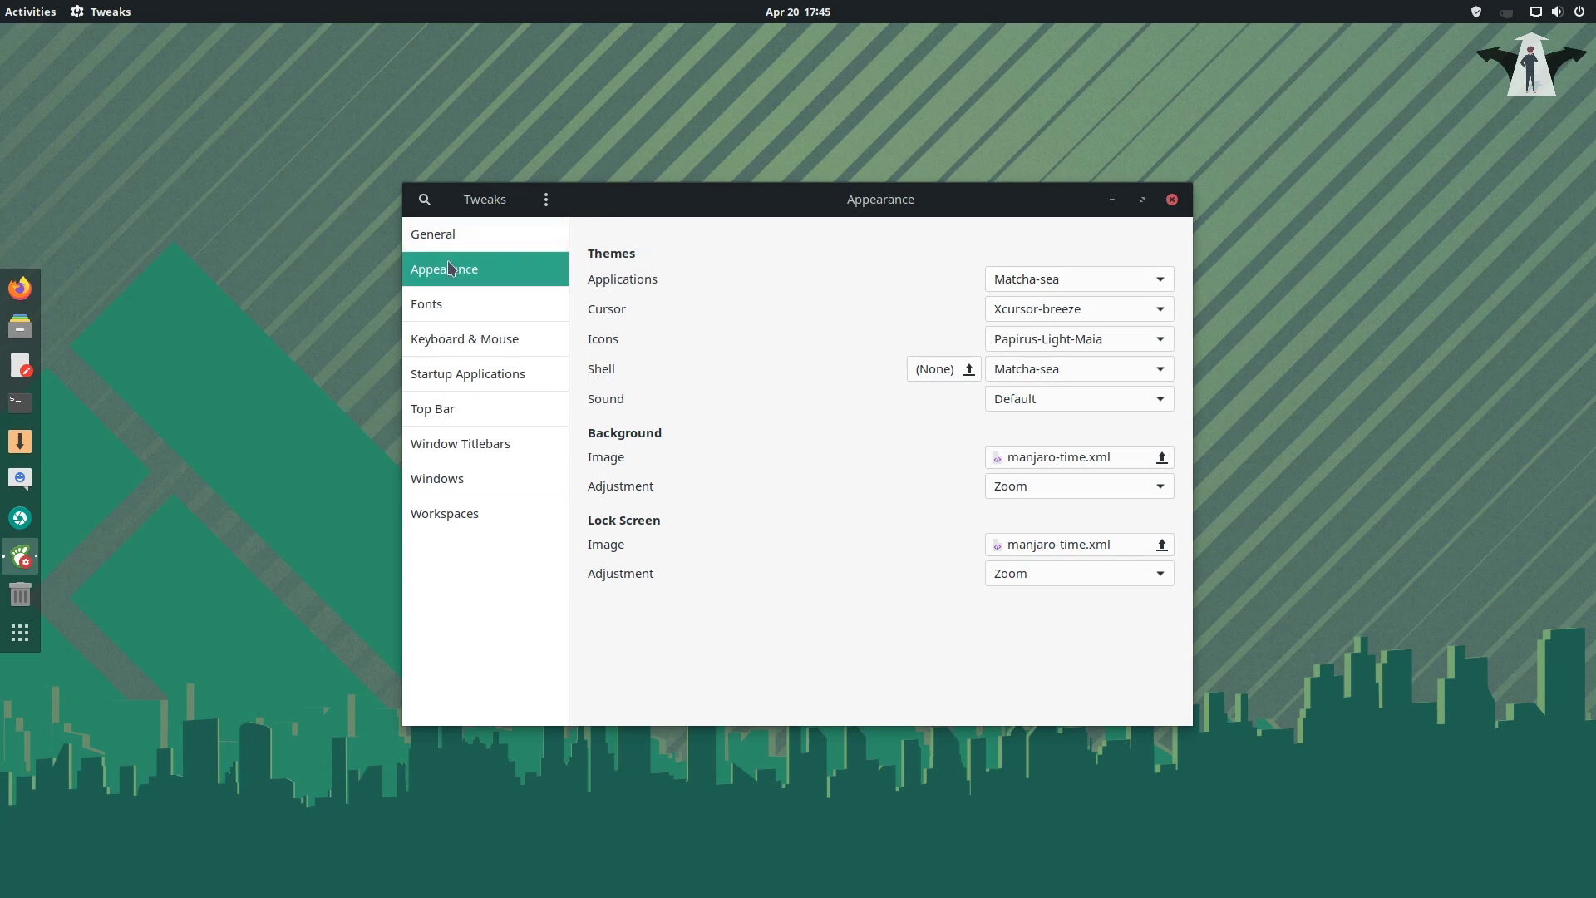
{"action": "left_click", "coordinate": [23, 328]}
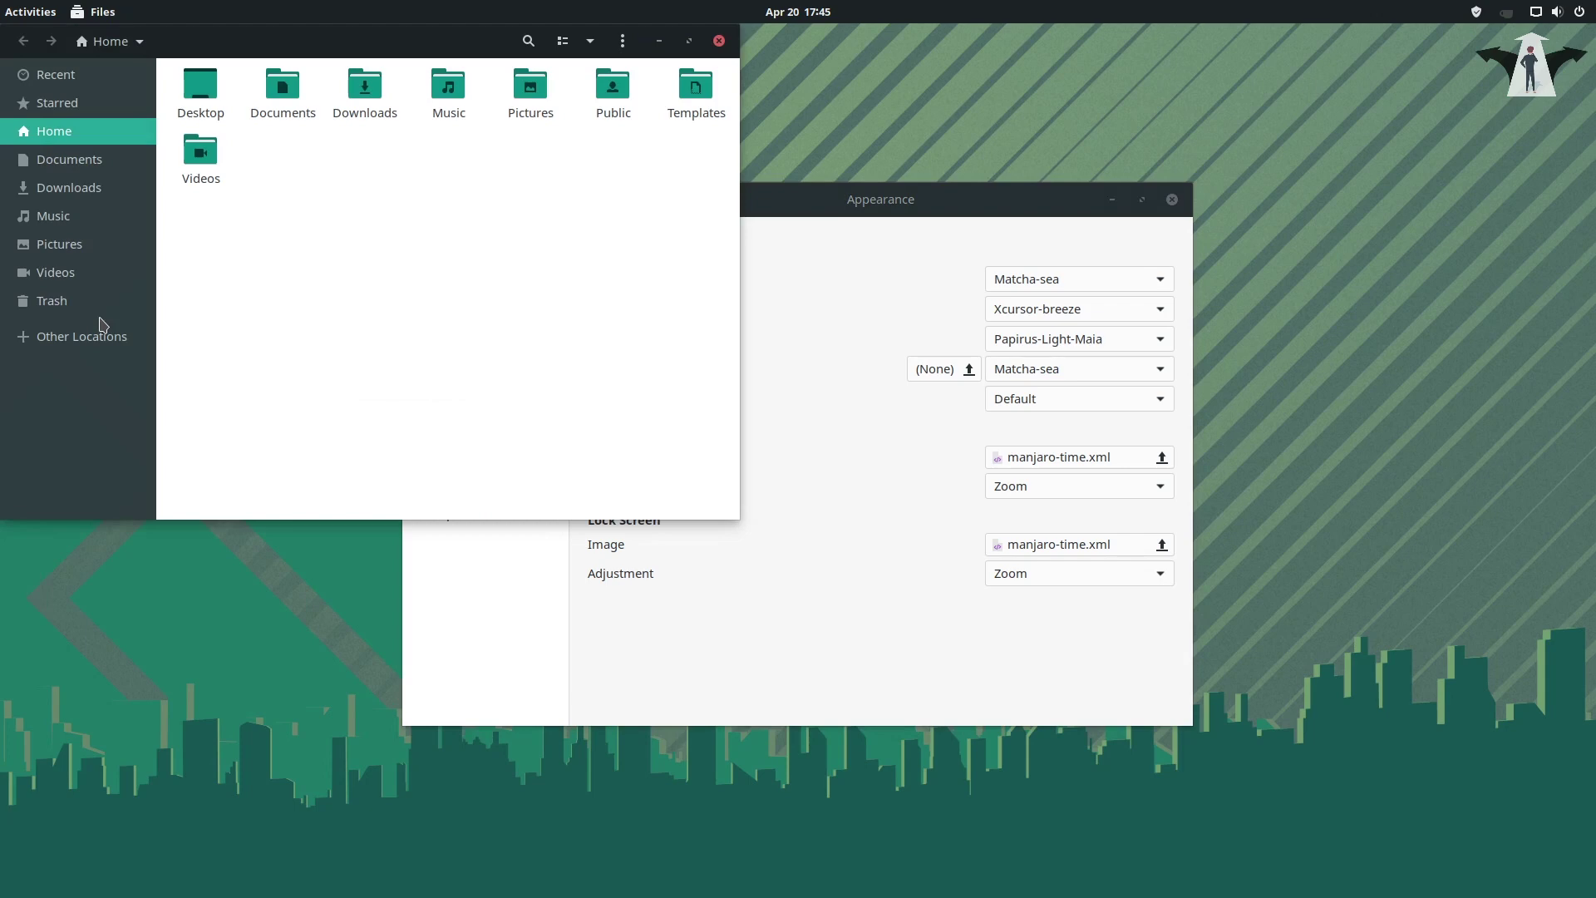
{"action": "left_click_drag", "start_coordinate": [366, 39], "coordinate": [892, 80]}
{"action": "left_click", "coordinate": [883, 572]}
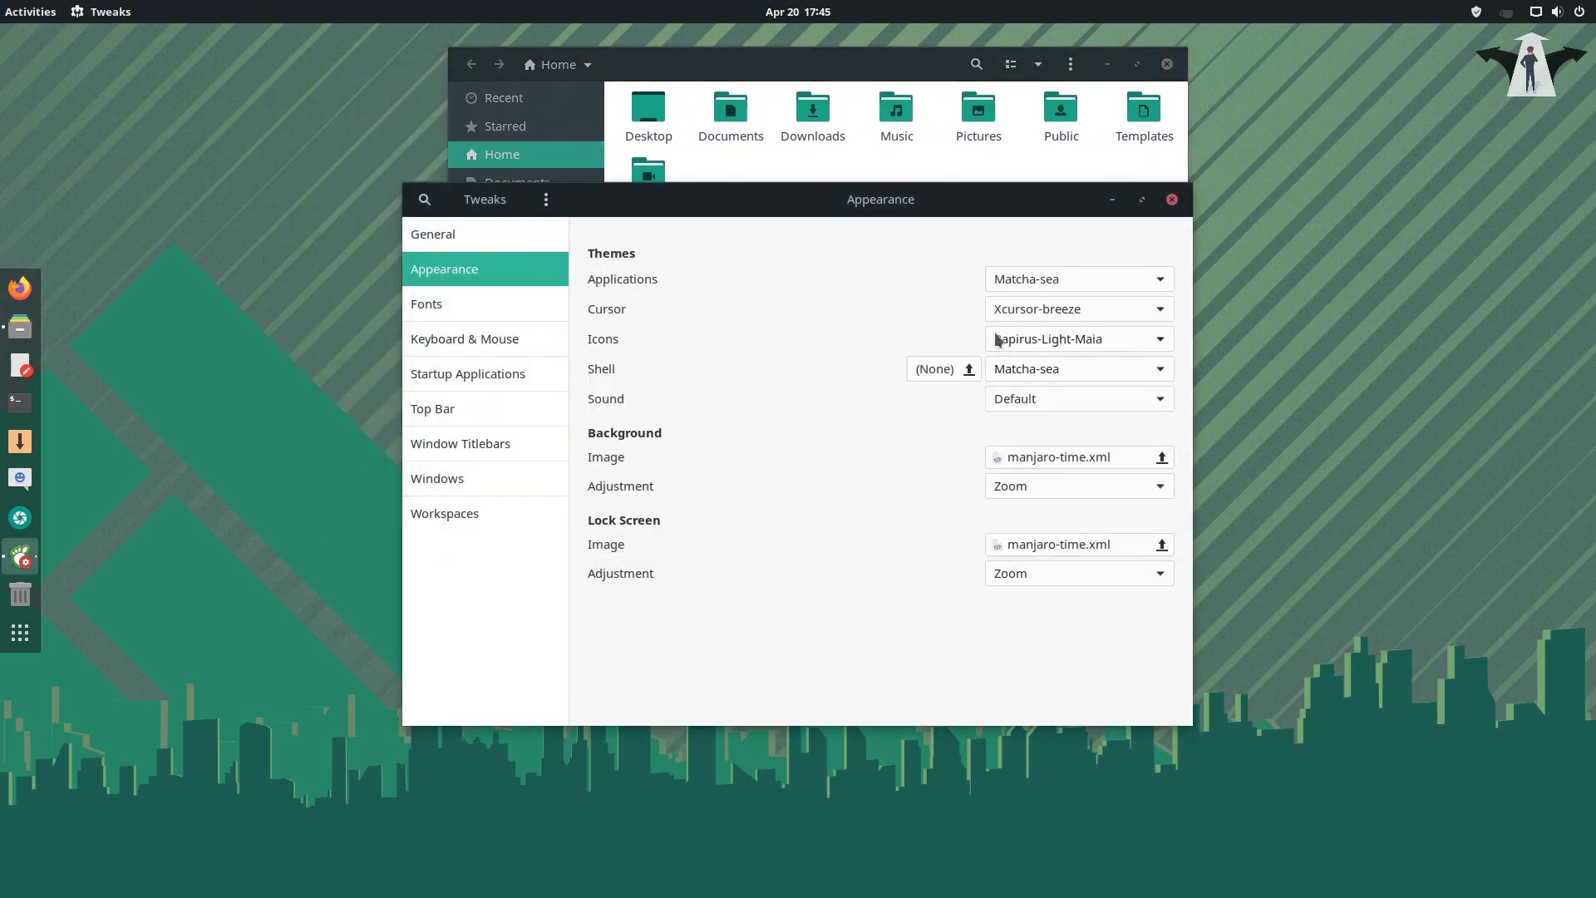
Step: Try the Papirus-Light icon theme, settle on Papirus-Dark-Maia, and close Tweaks and Files
{"action": "left_click", "coordinate": [1160, 343]}
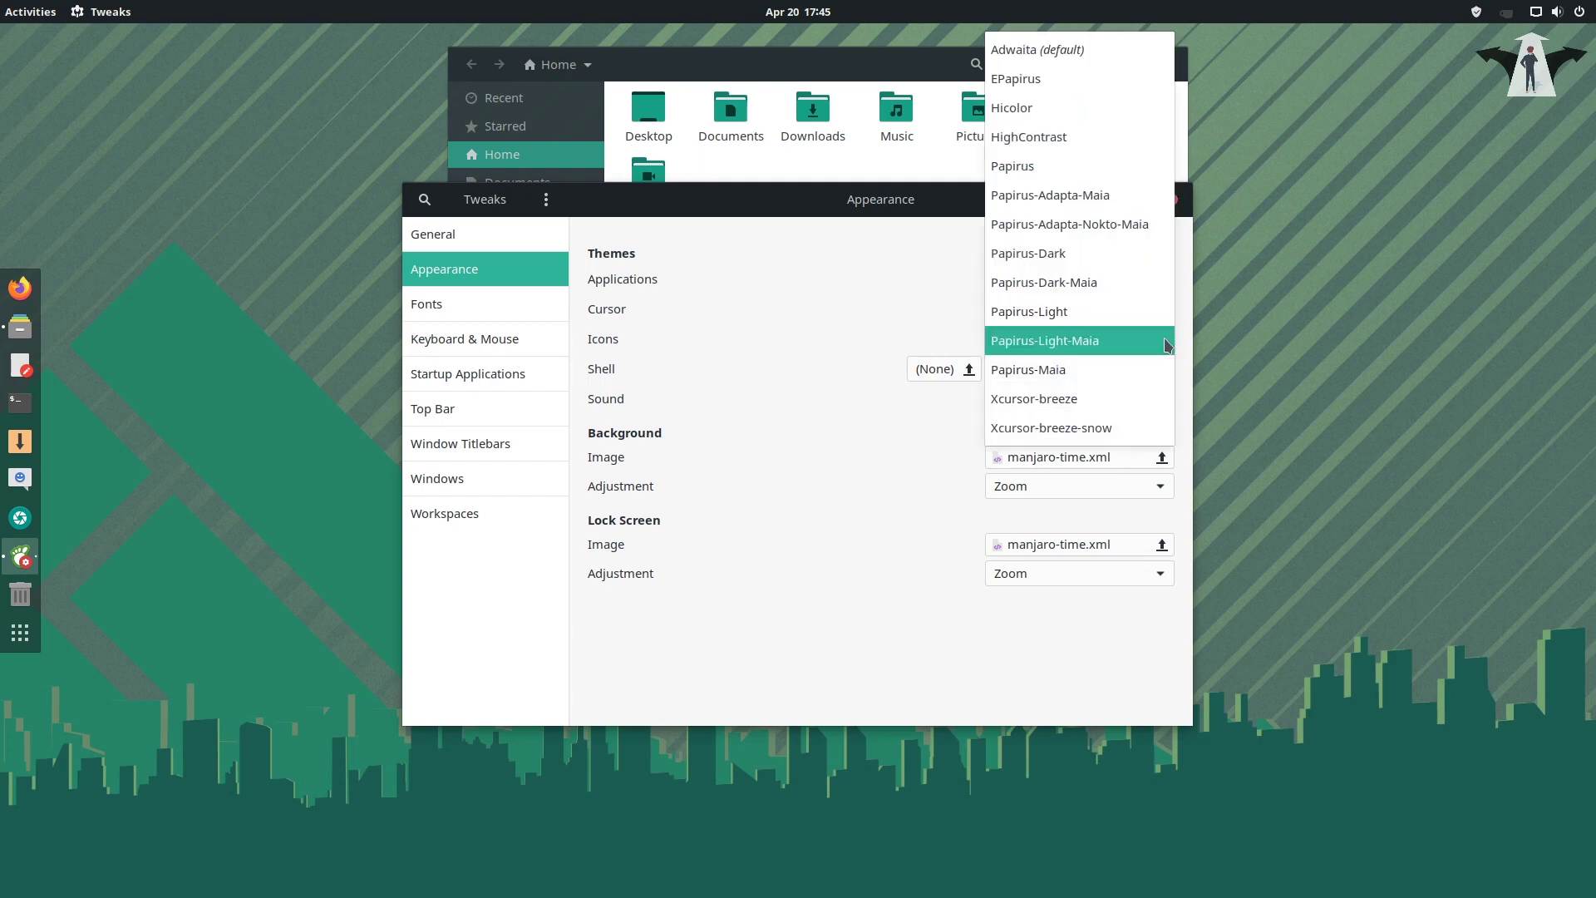
{"action": "left_click", "coordinate": [1068, 315]}
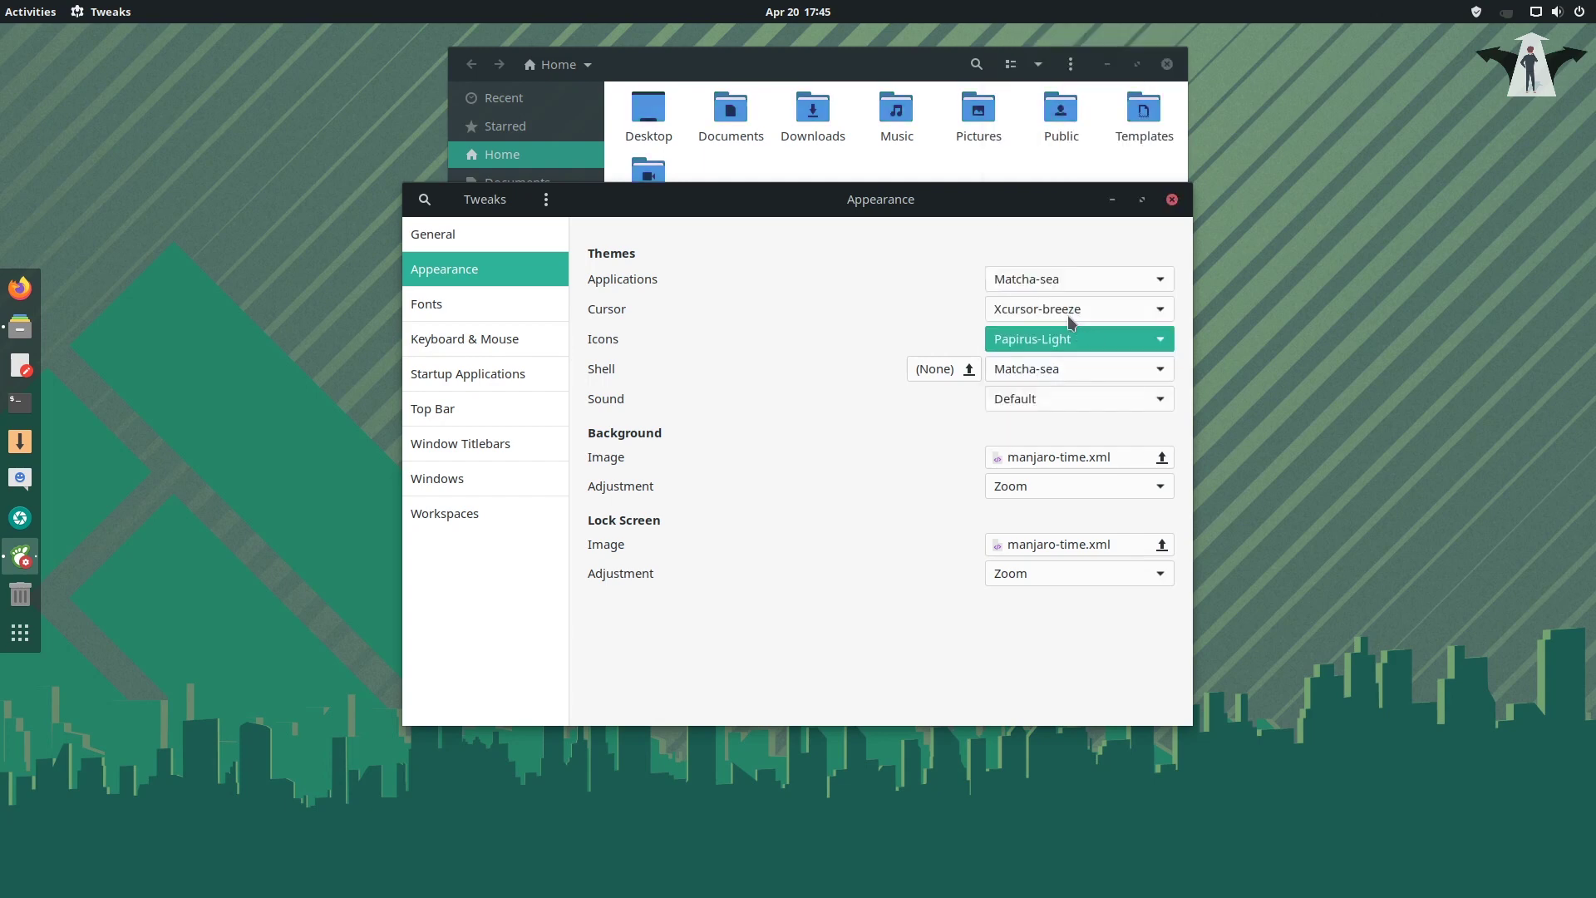
{"action": "left_click", "coordinate": [1162, 348]}
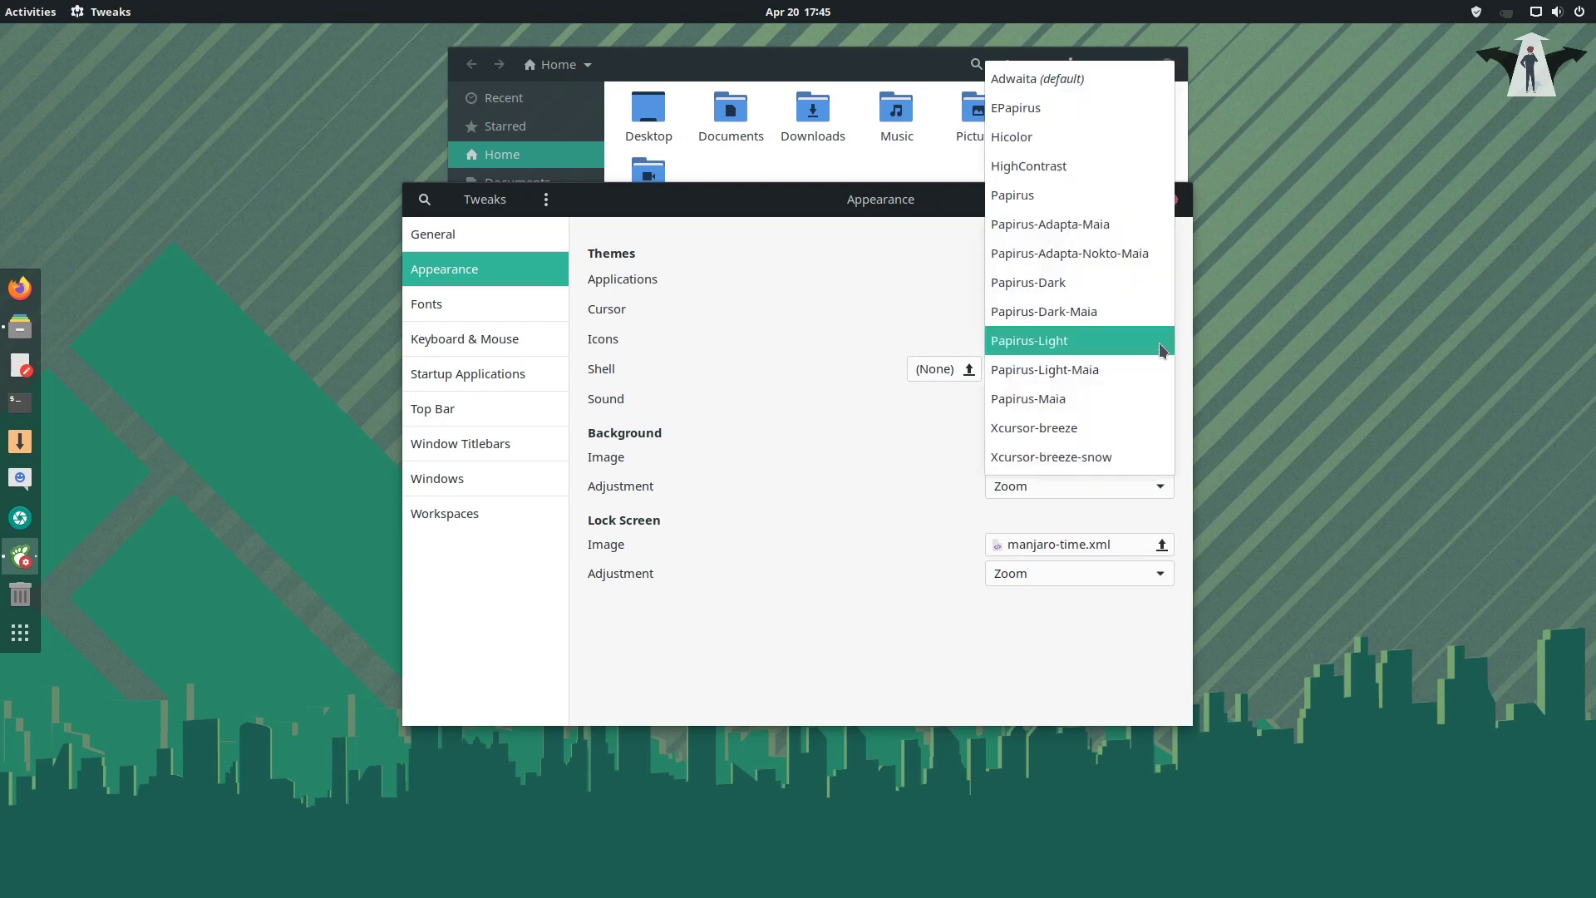
{"action": "left_click", "coordinate": [1116, 313]}
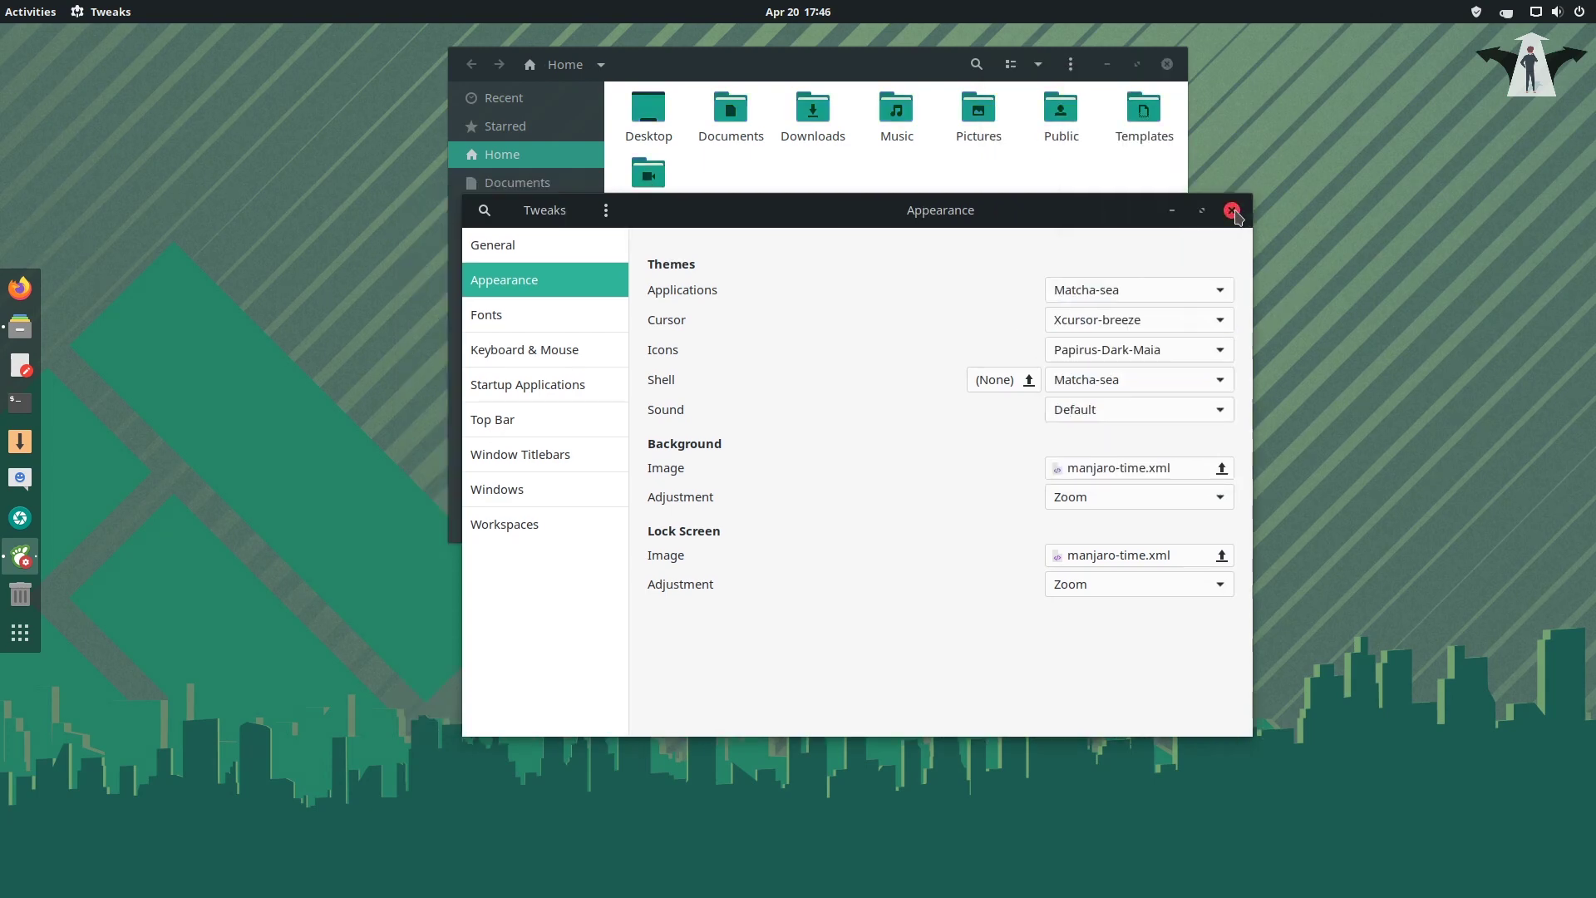
{"action": "left_click", "coordinate": [1233, 211]}
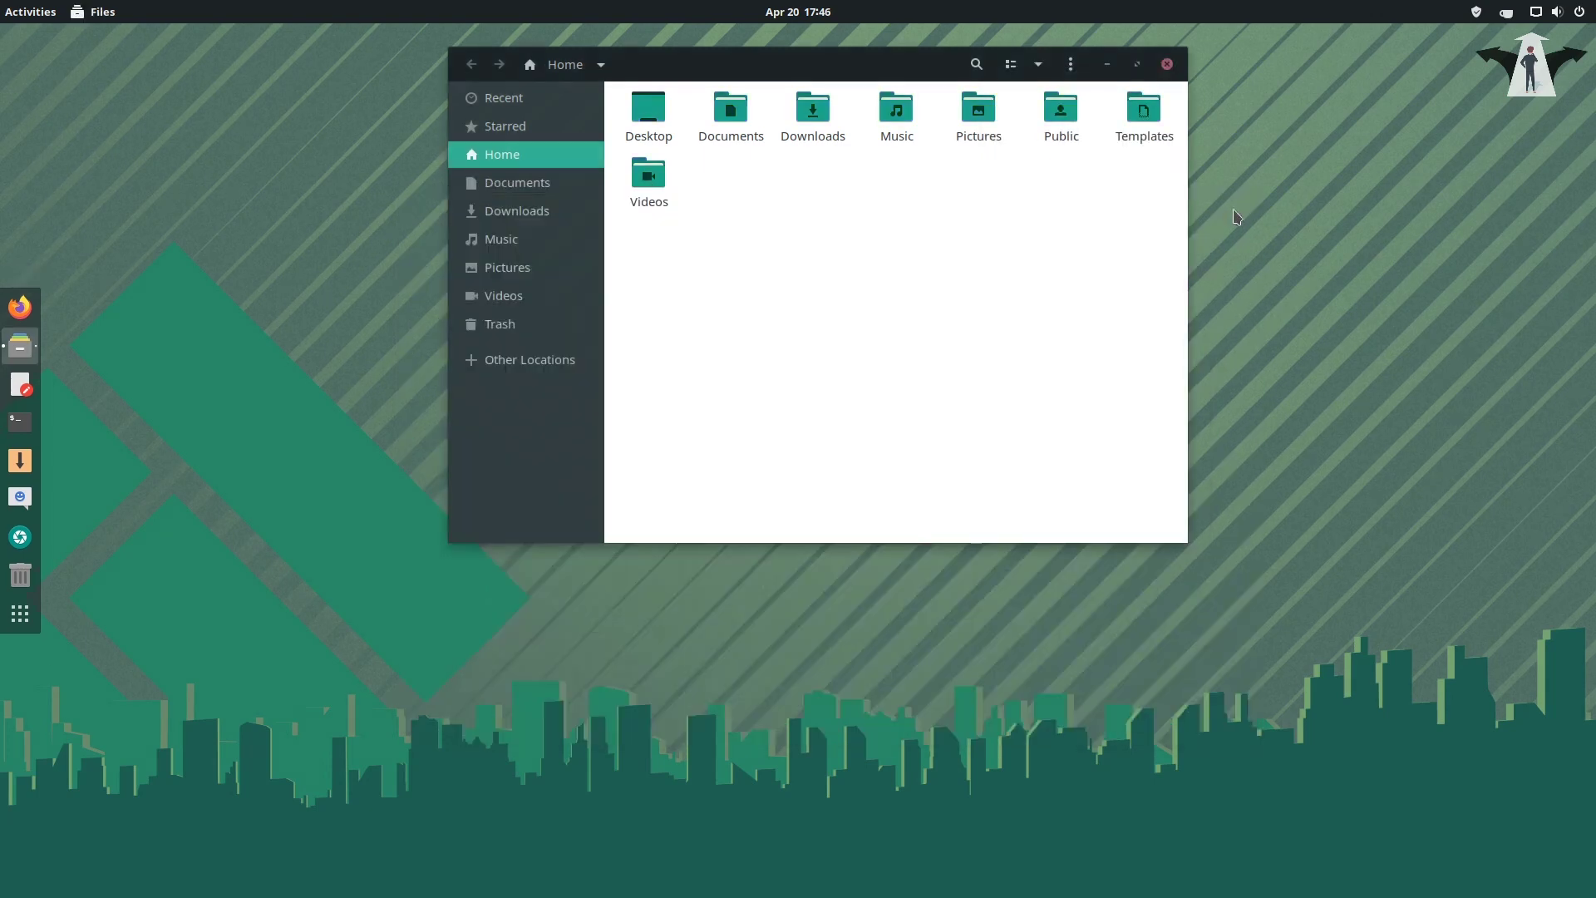
{"action": "left_click", "coordinate": [1167, 66]}
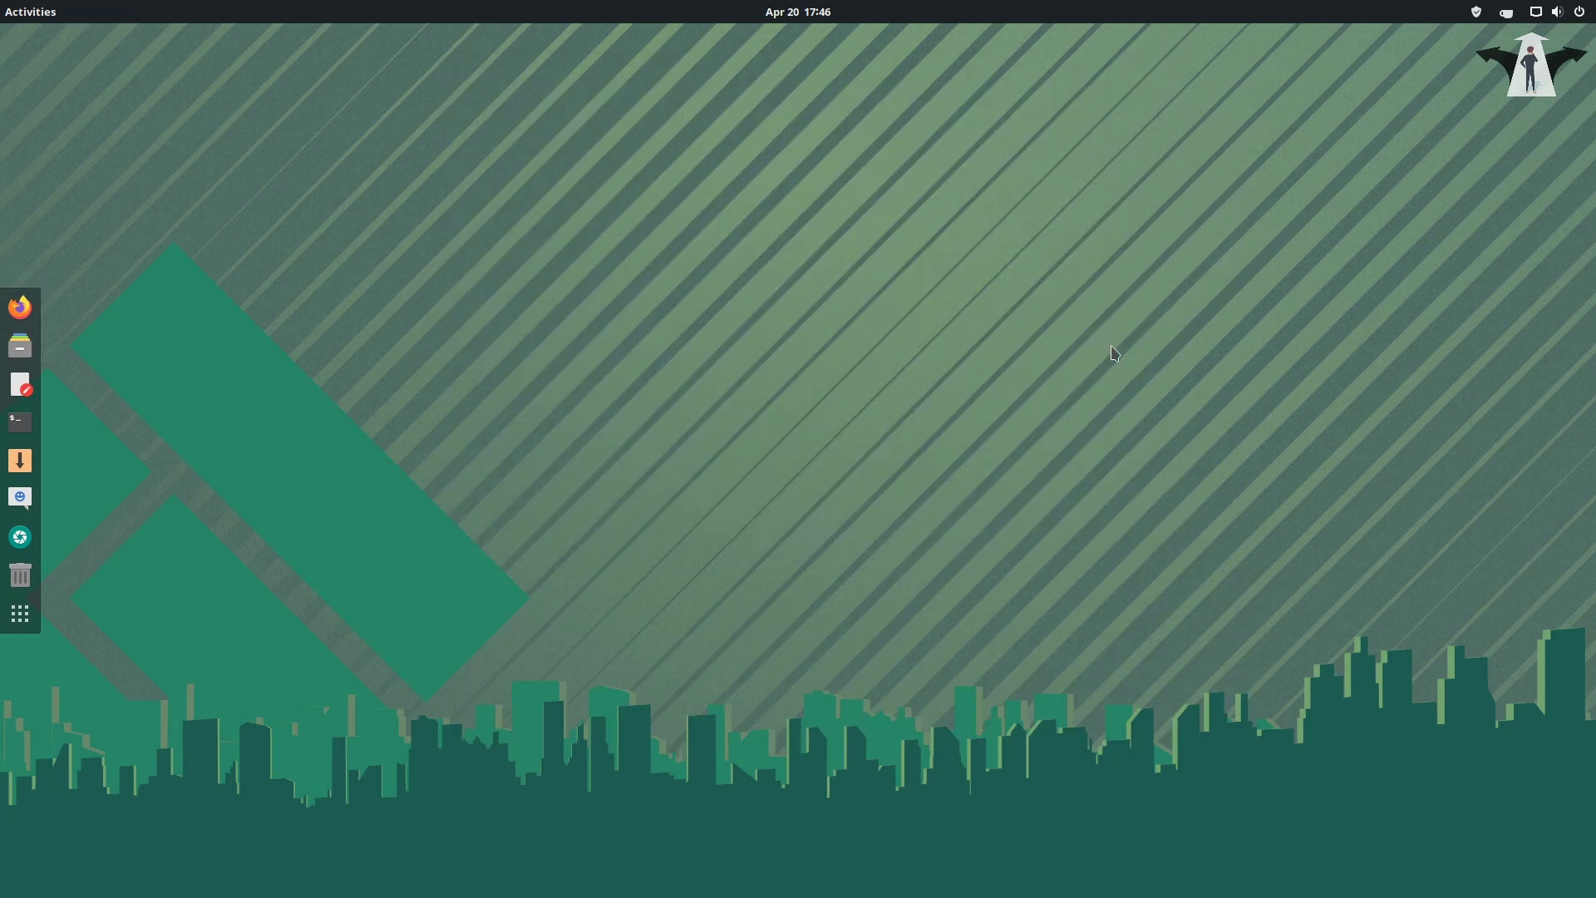
Step: Search the applications for "extensions", open Extensions and move its window to the middle of the desktop
{"action": "key", "text": "super"}
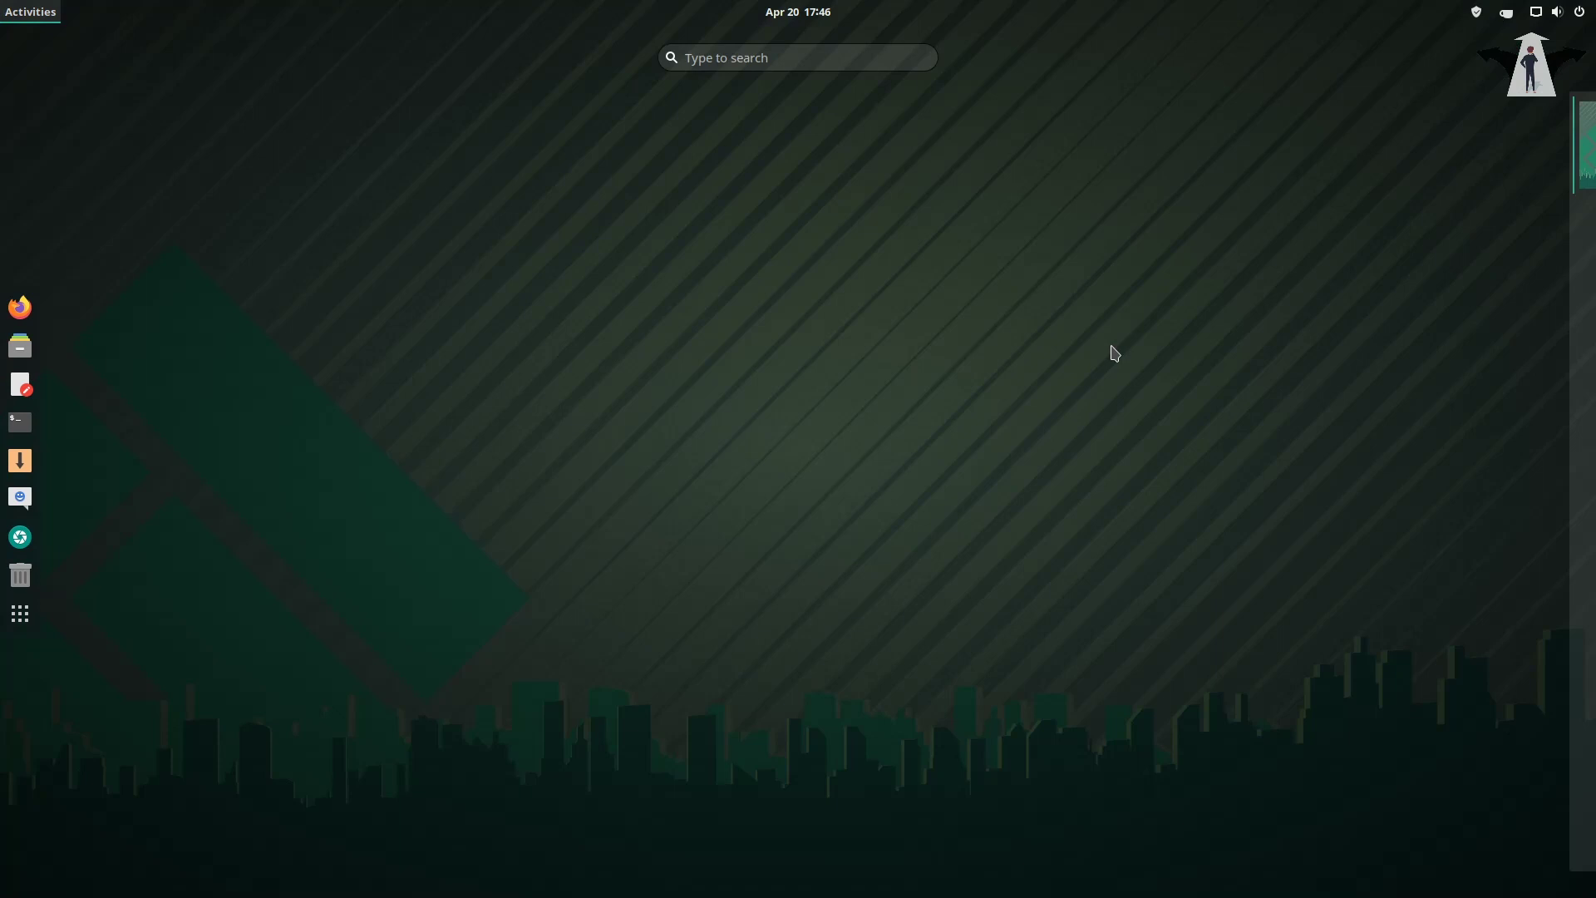
{"action": "type", "text": "ex"}
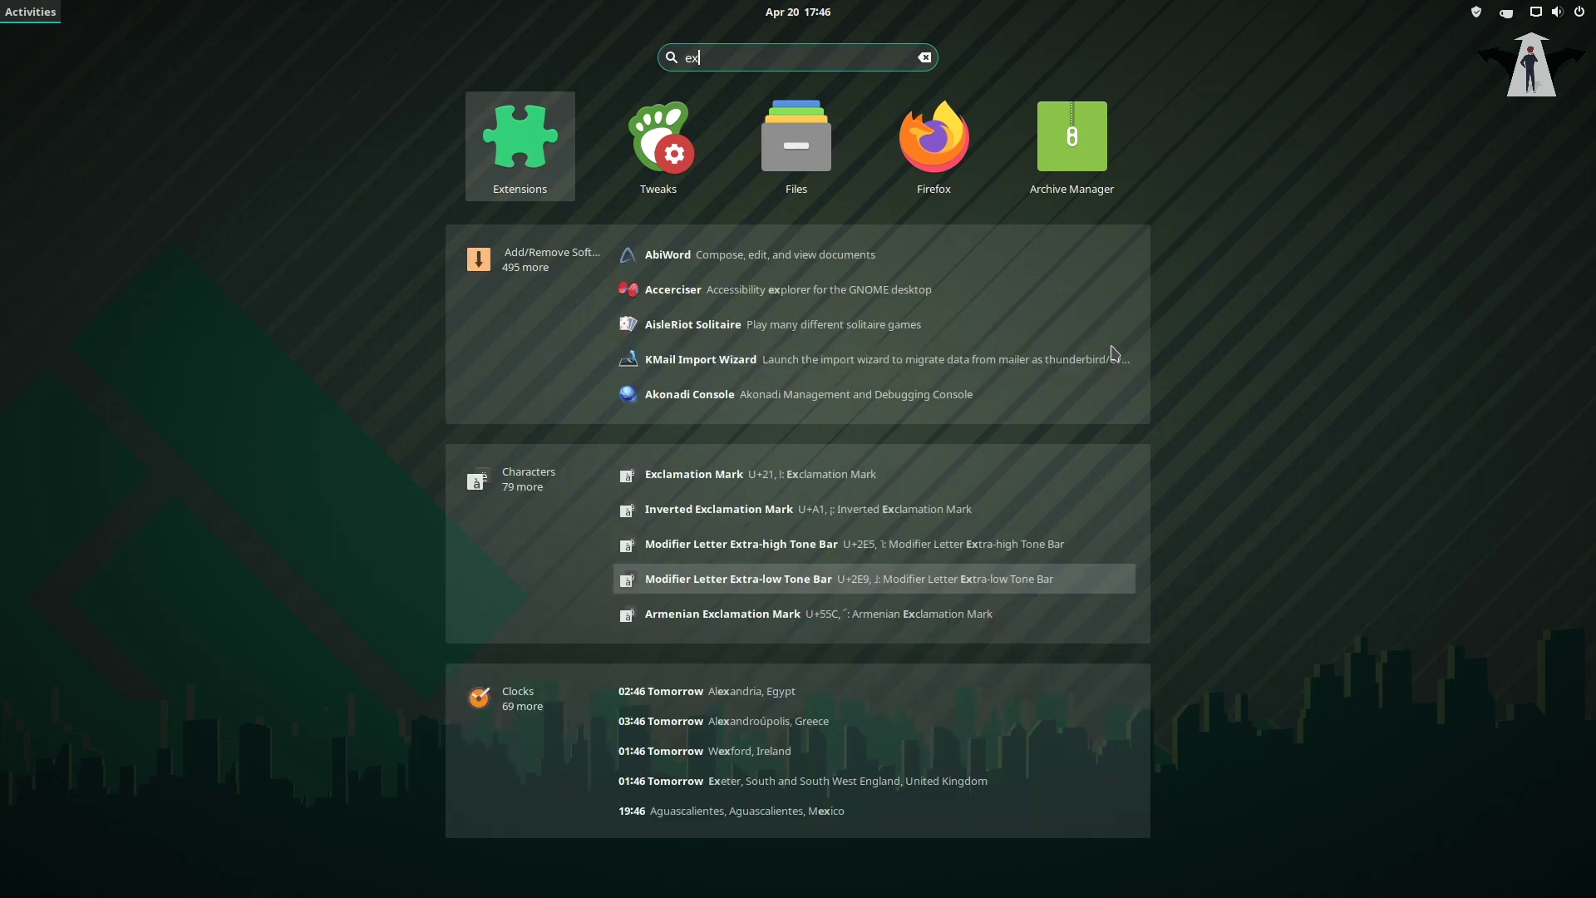
{"action": "type", "text": "te"}
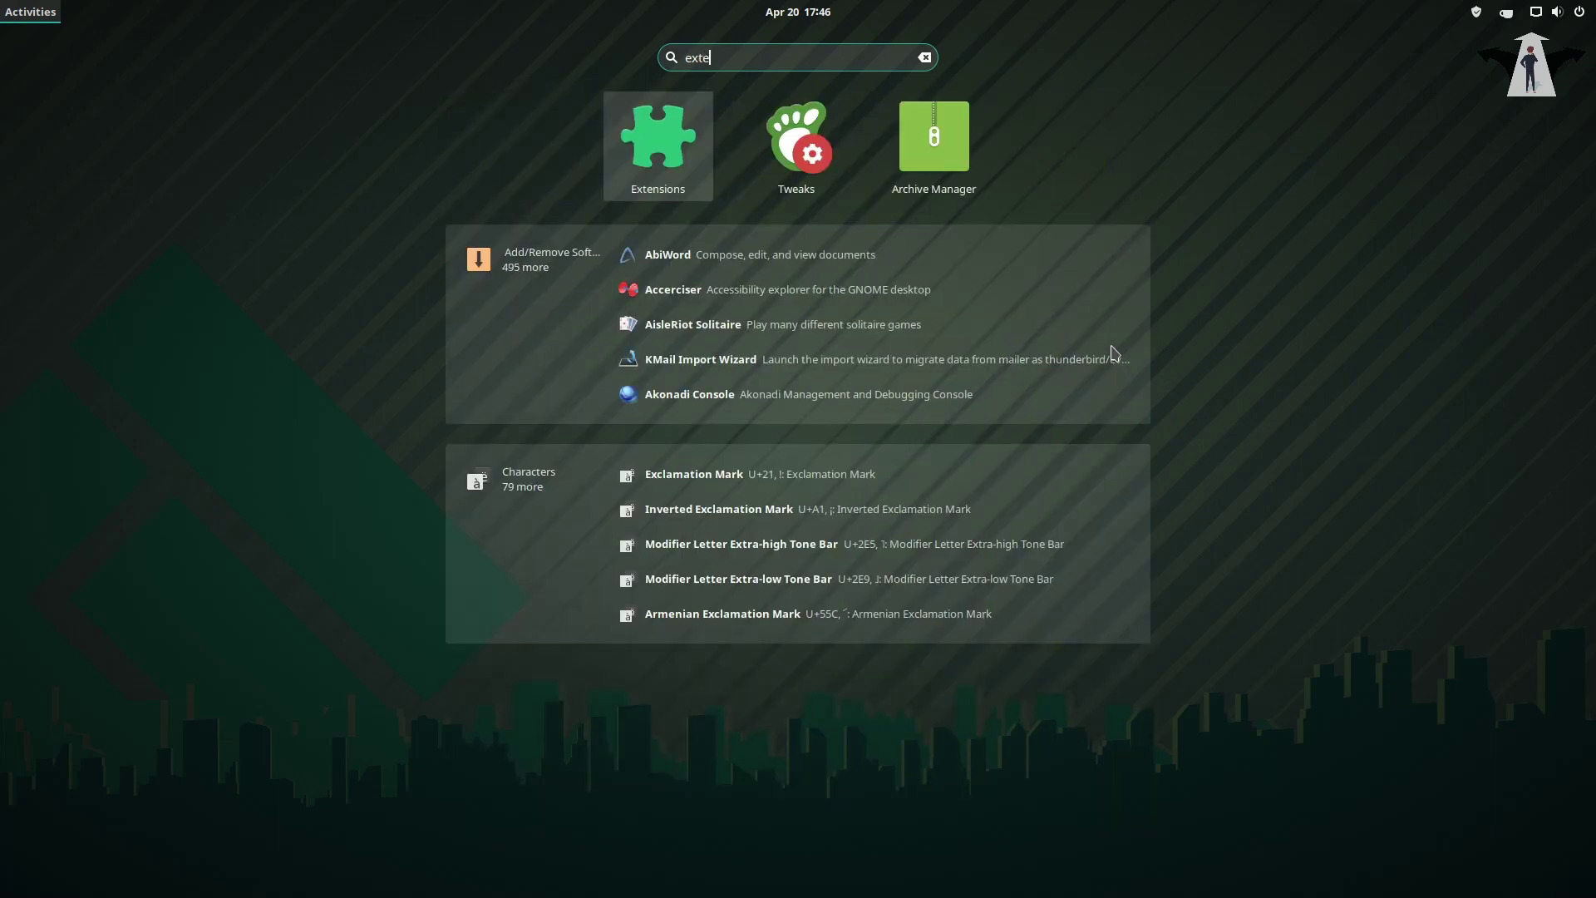
{"action": "type", "text": "nsions"}
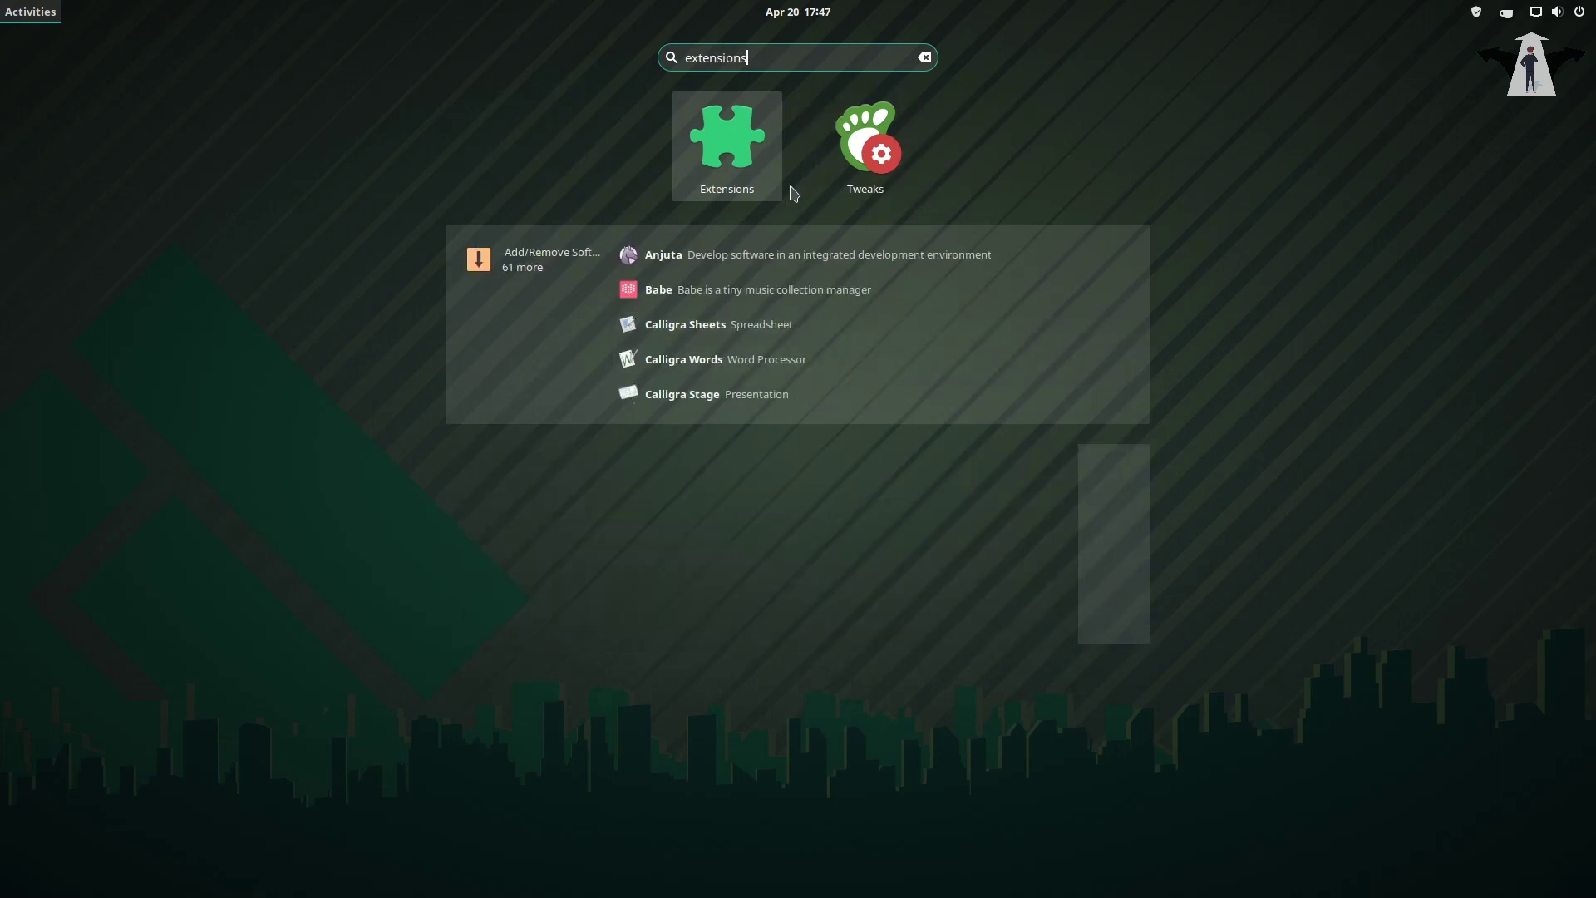
{"action": "left_click", "coordinate": [729, 148]}
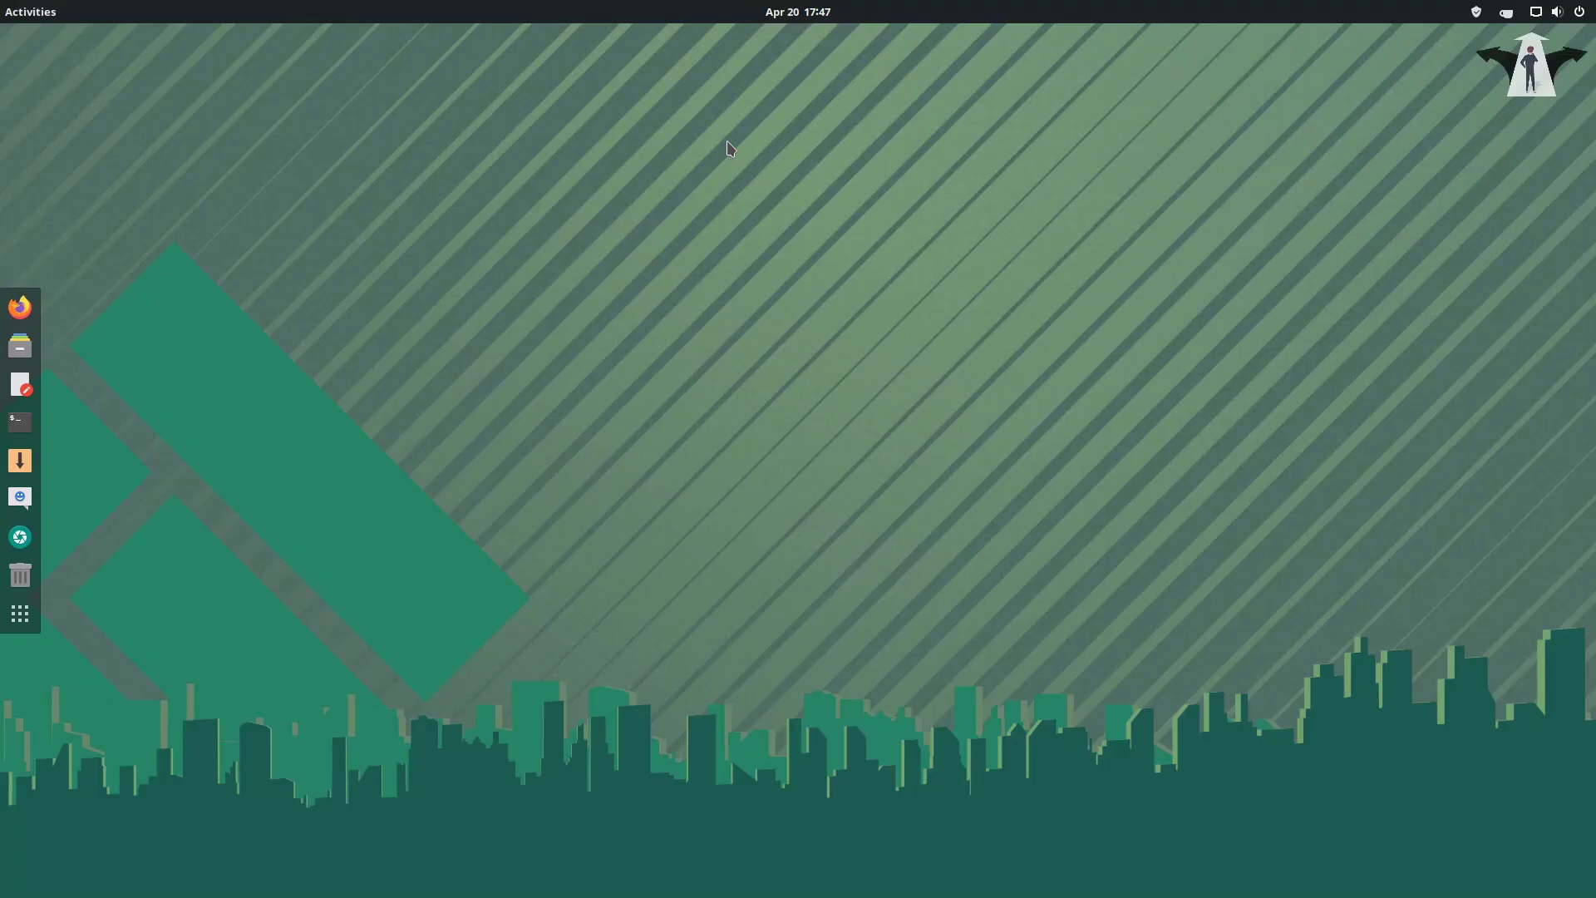
{"action": "left_click_drag", "start_coordinate": [574, 196], "coordinate": [935, 116]}
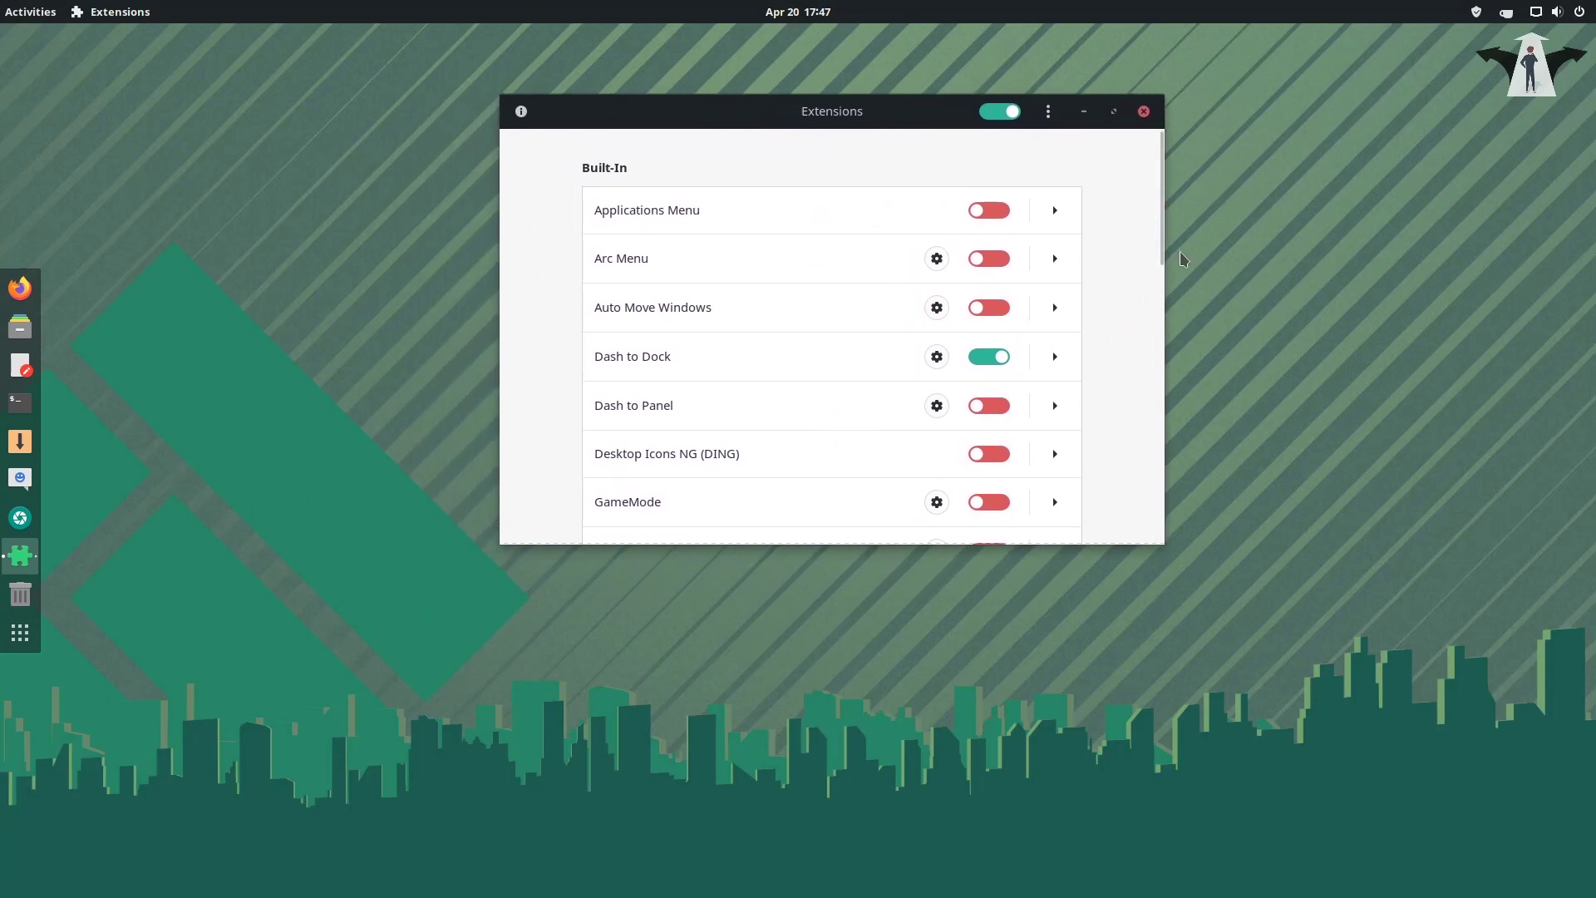
Step: Disable the Dash to Dock extension and enable Dash to Panel
{"action": "mouse_move", "coordinate": [1160, 260]}
{"action": "left_mouse_down"}
{"action": "mouse_move", "coordinate": [1138, 450]}
{"action": "mouse_move", "coordinate": [1155, 558]}
{"action": "mouse_move", "coordinate": [1164, 254]}
{"action": "left_mouse_up"}
{"action": "left_click", "coordinate": [981, 360]}
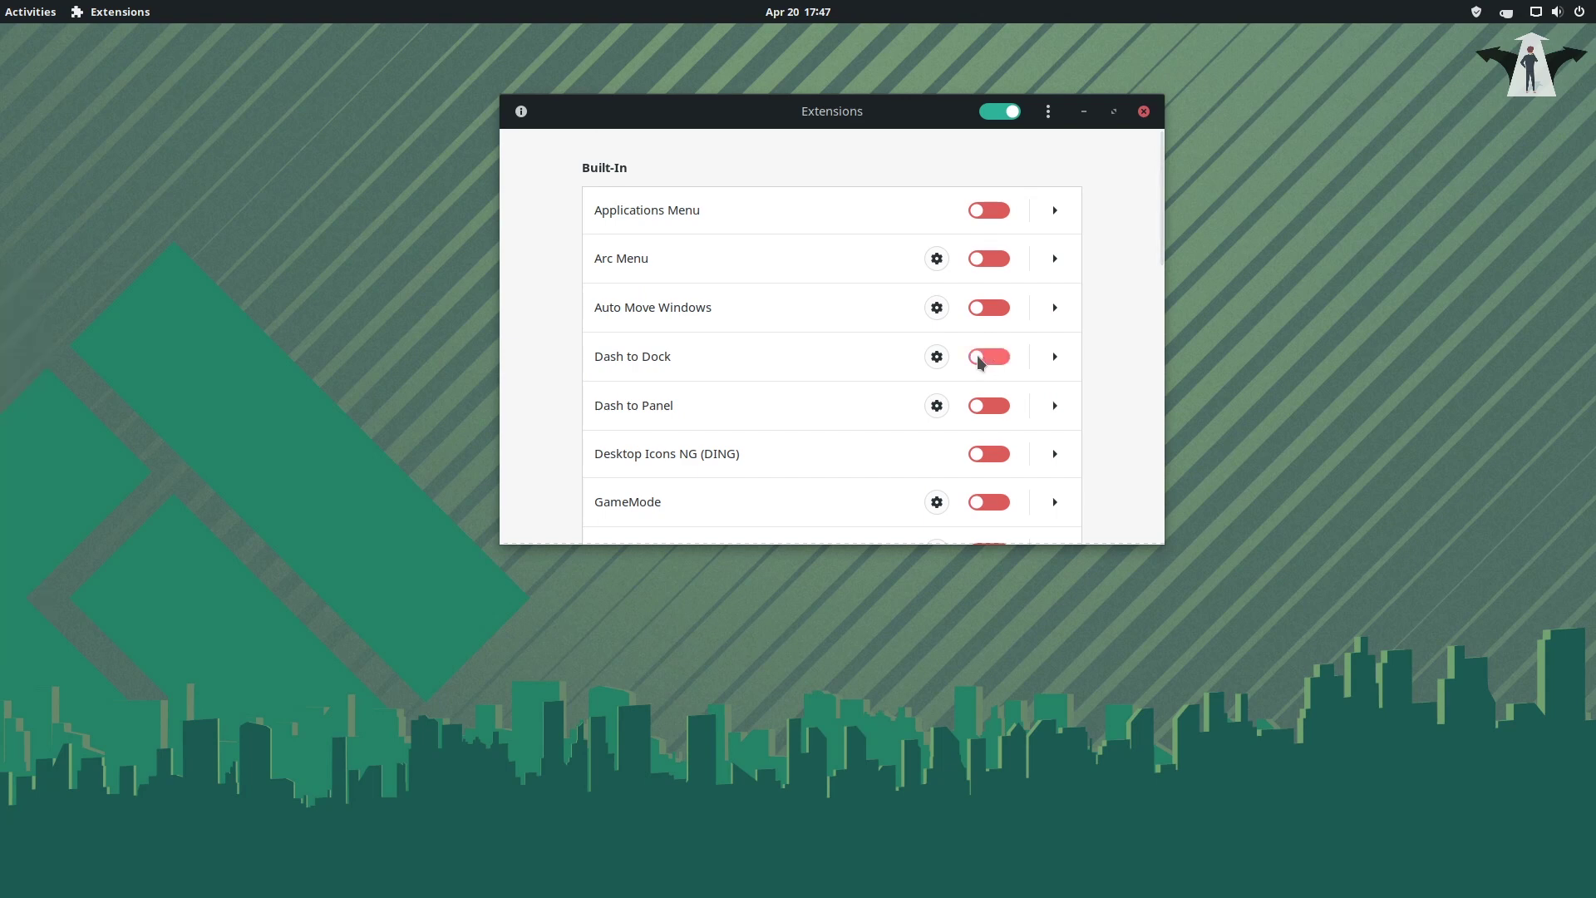
{"action": "left_click", "coordinate": [1002, 411]}
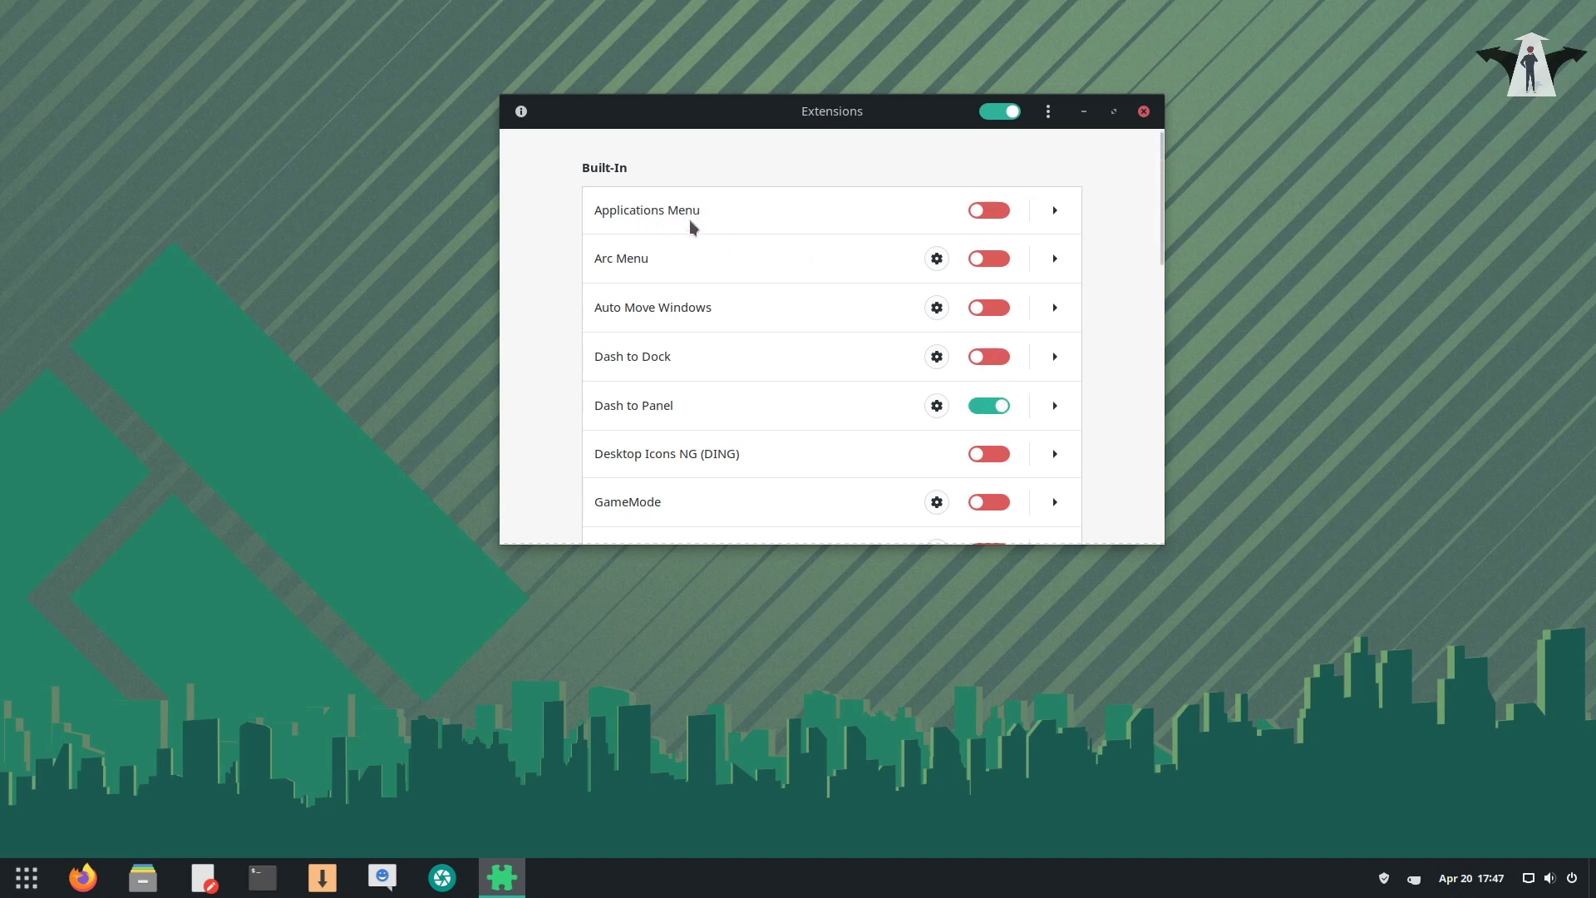
Step: Try the Applications Menu extension, enable Arc Menu, and leave Applications Menu disabled
{"action": "left_click", "coordinate": [1002, 218]}
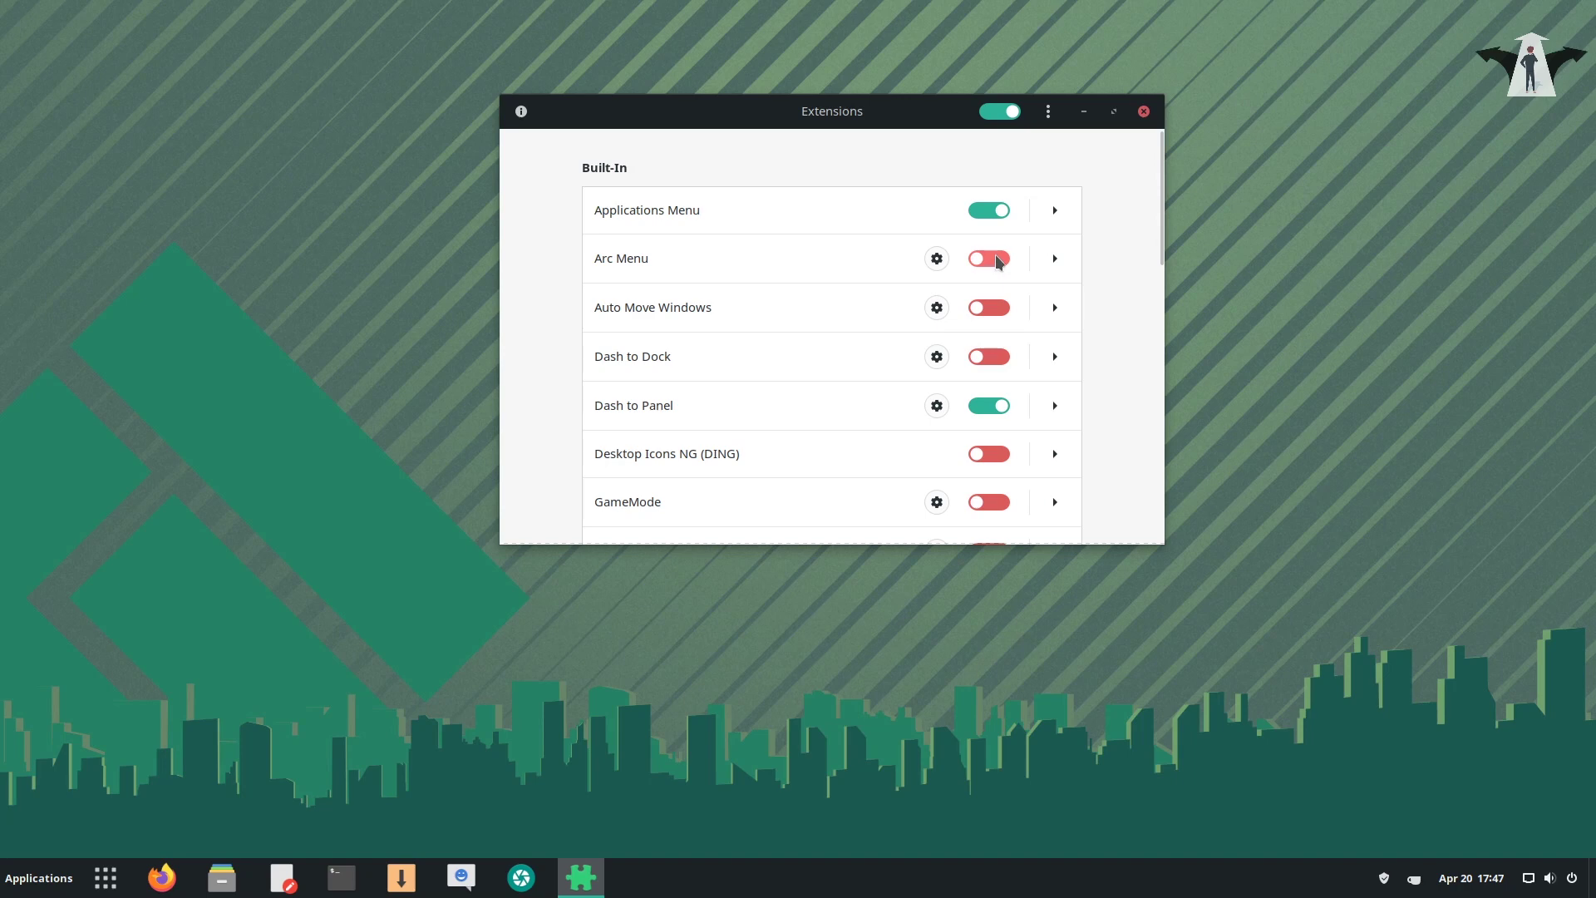
{"action": "left_click", "coordinate": [984, 214]}
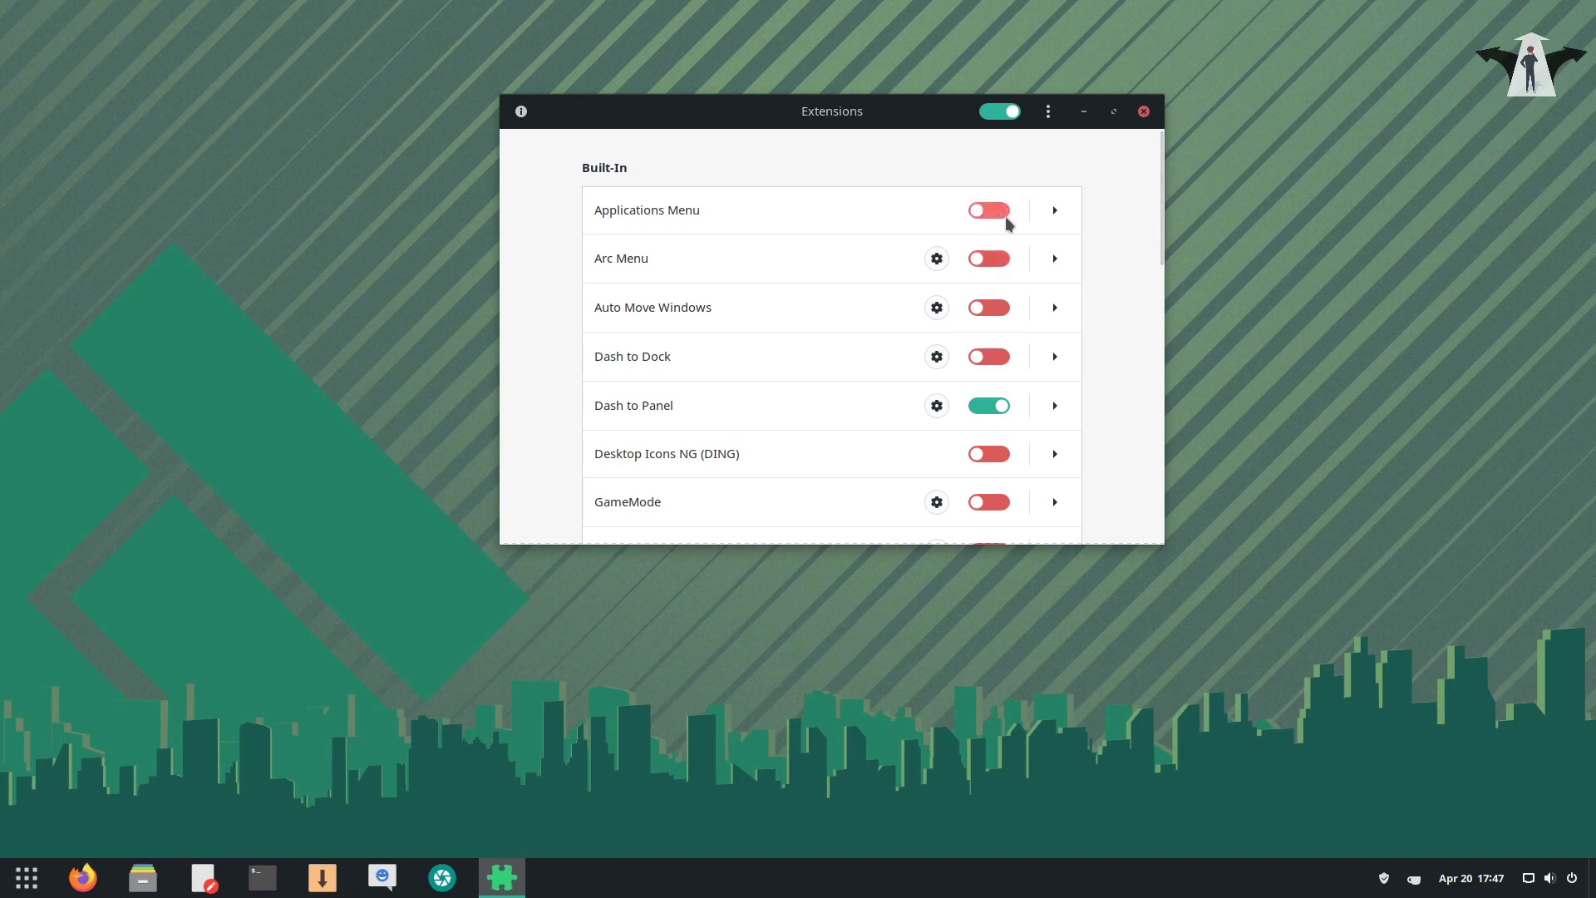
{"action": "left_click", "coordinate": [1003, 213]}
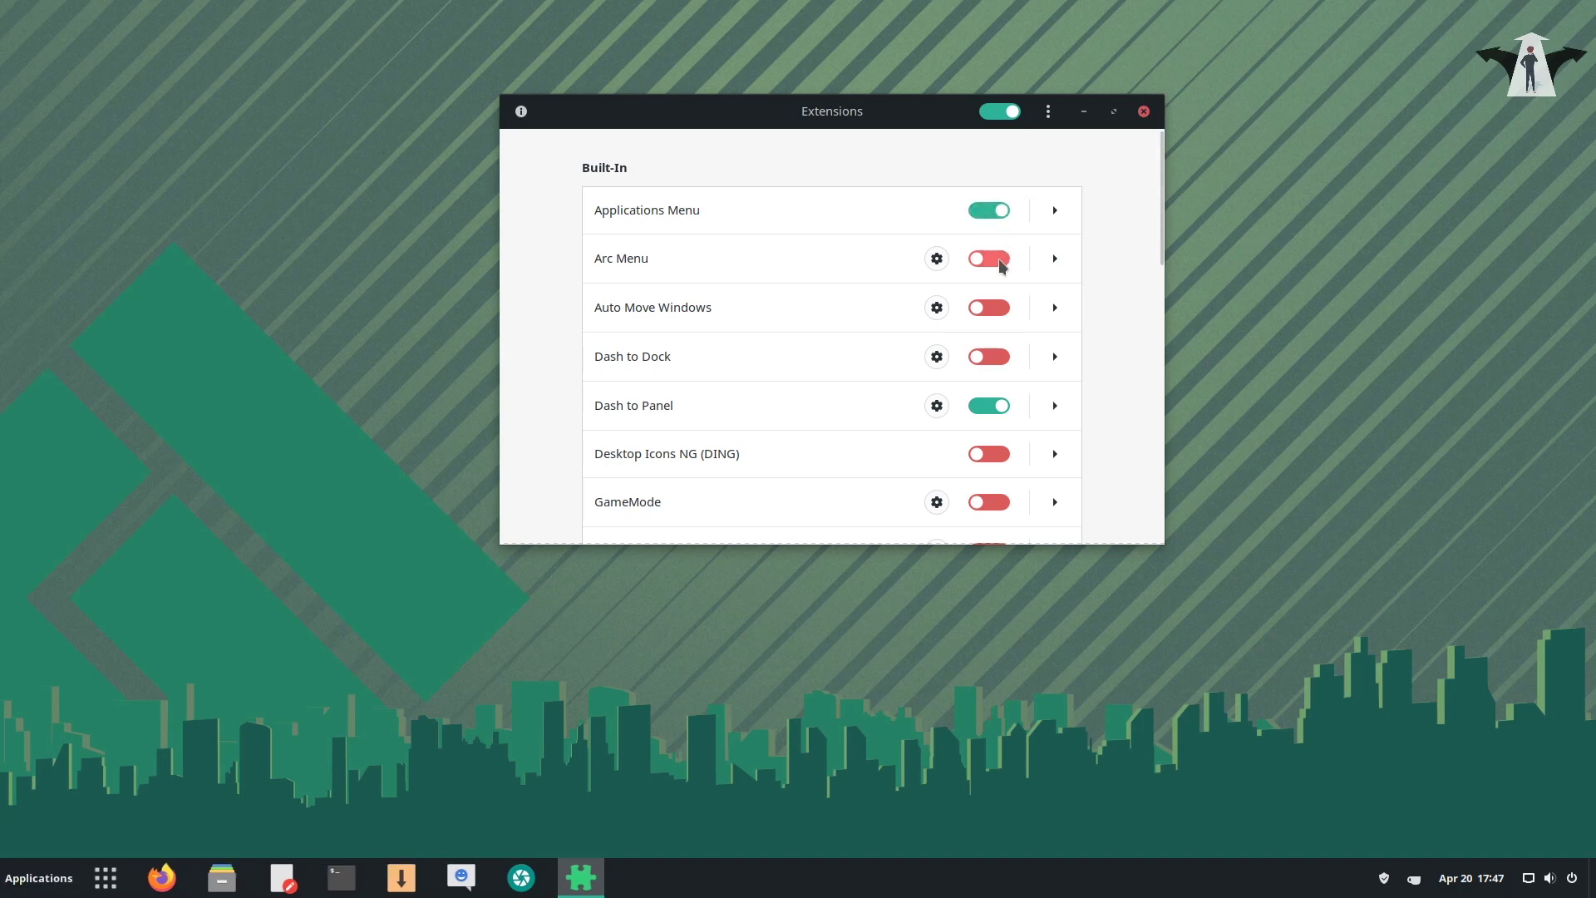
{"action": "left_click", "coordinate": [1000, 260]}
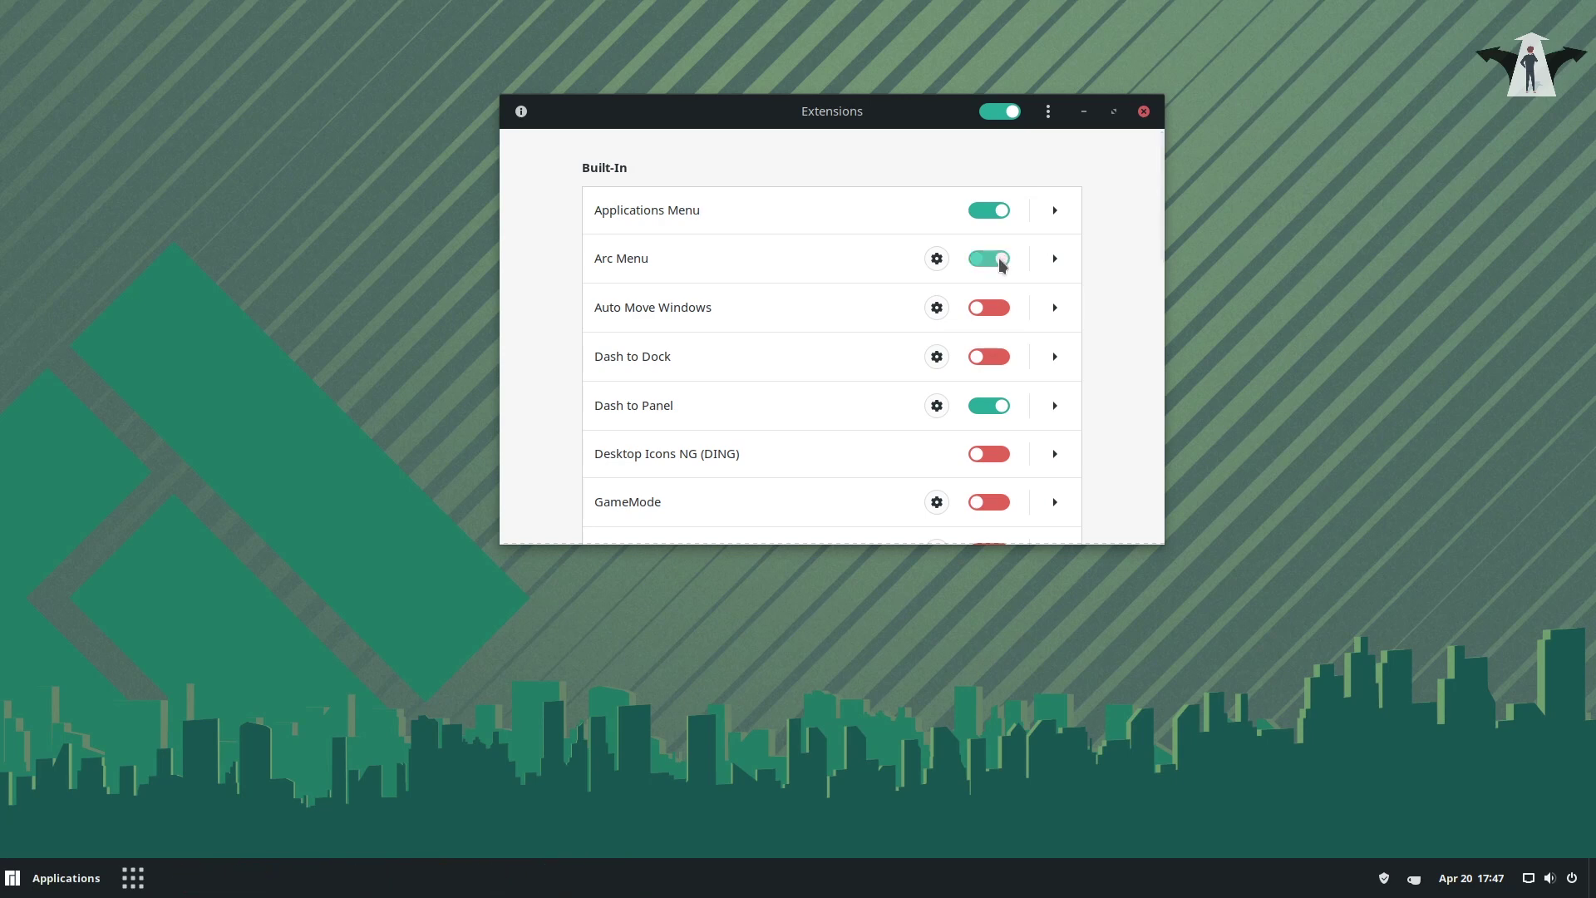
{"action": "left_click", "coordinate": [983, 213]}
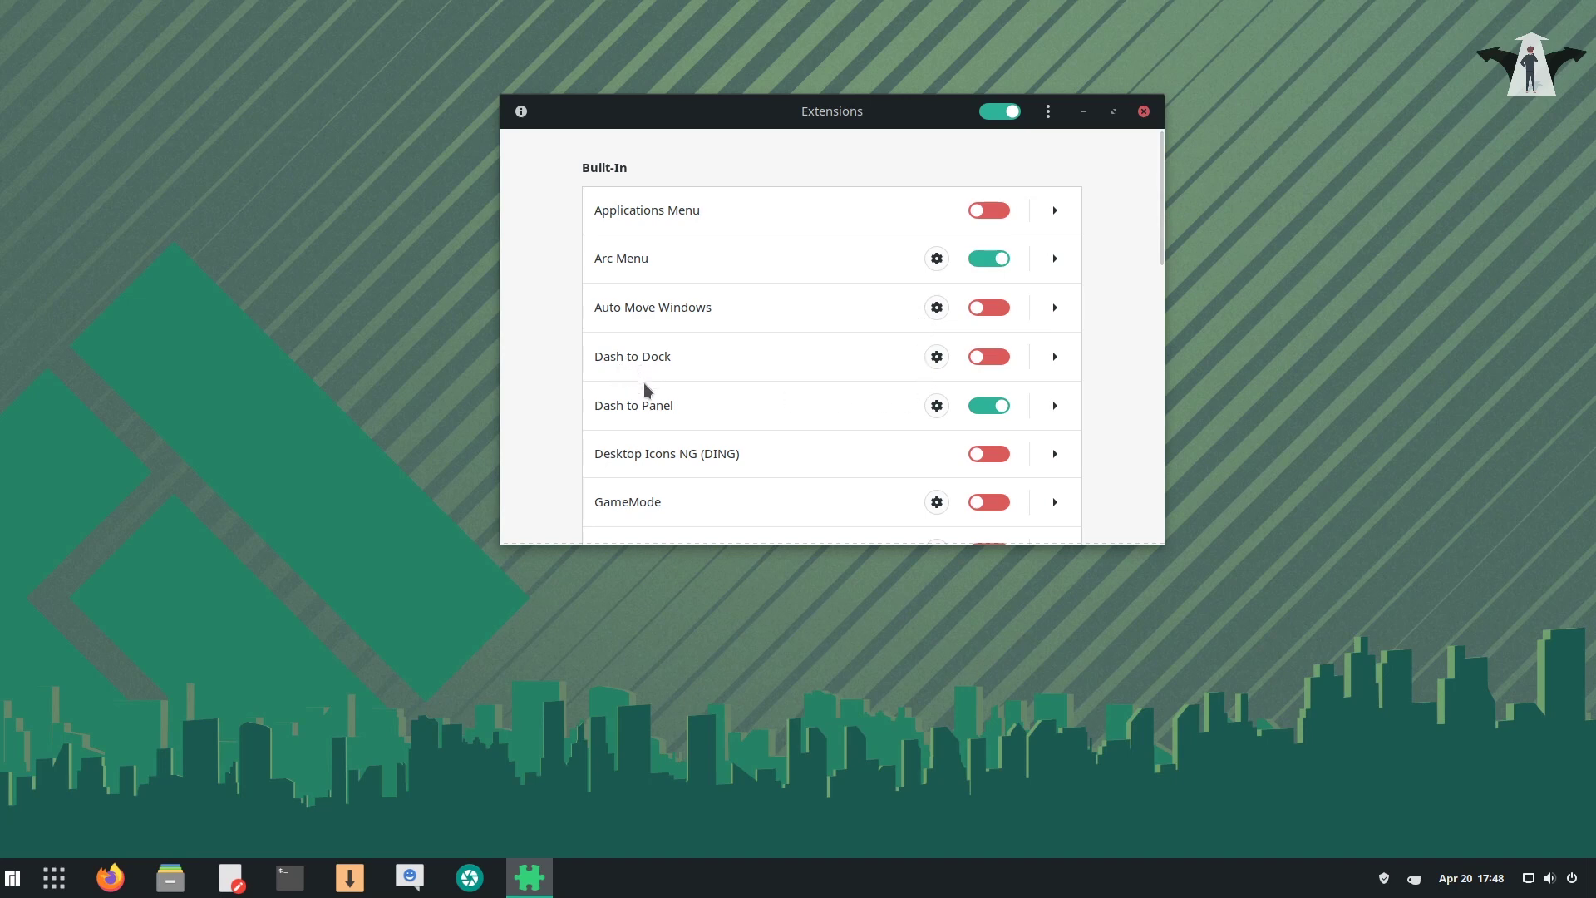
Step: Open the Dash to Panel settings, try the Right panel screen position and set it back to Bottom
{"action": "left_click", "coordinate": [938, 411]}
{"action": "left_click_drag", "start_coordinate": [413, 25], "coordinate": [982, 86]}
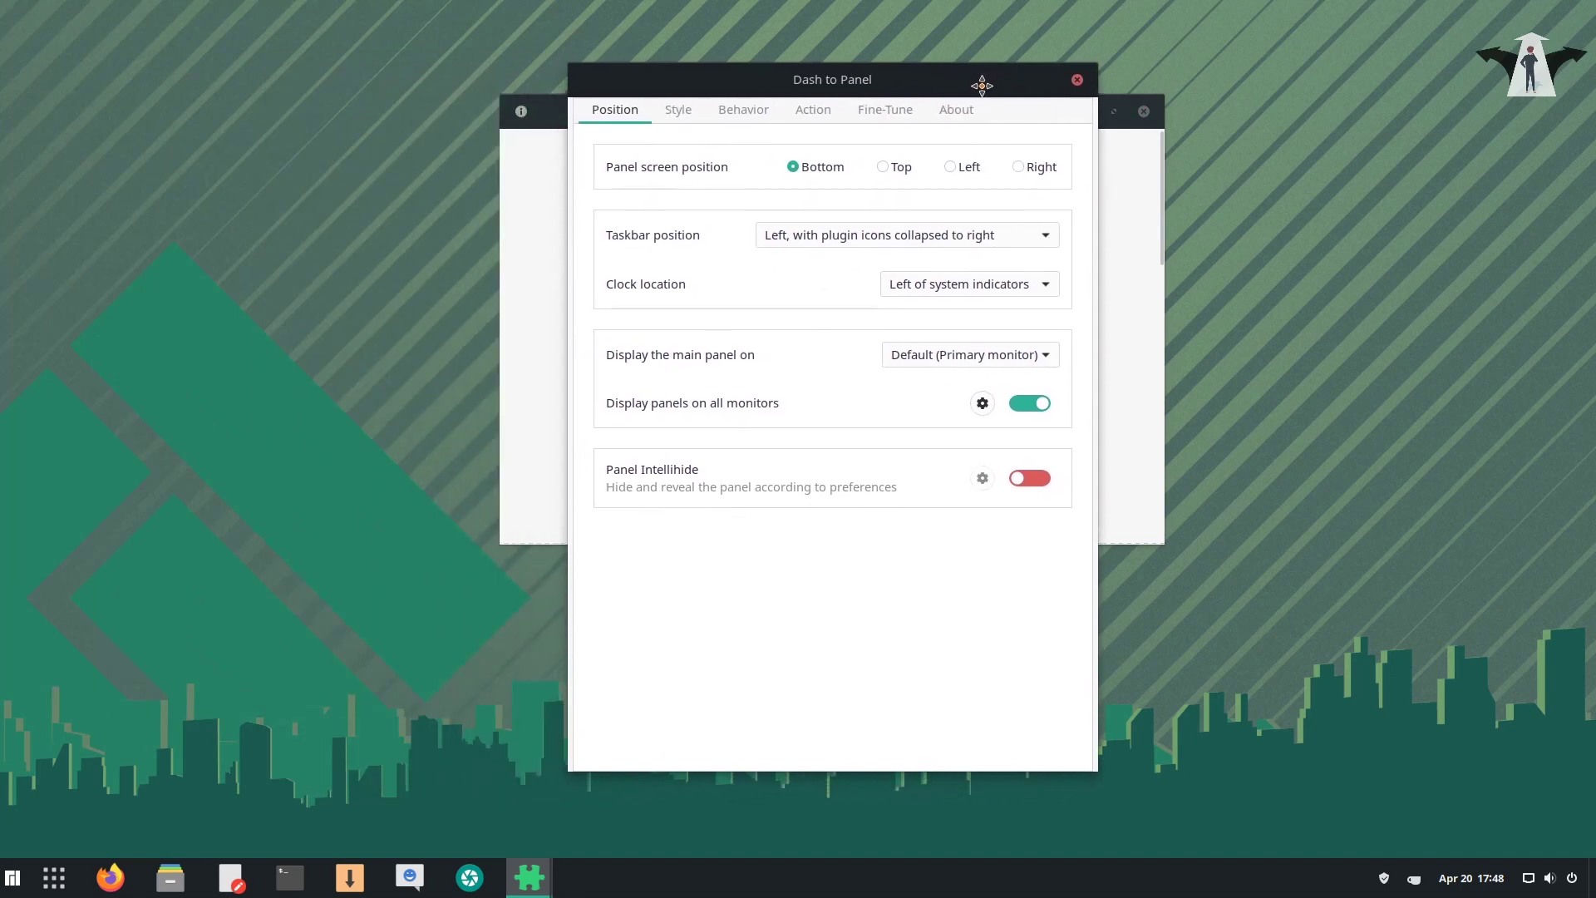
{"action": "left_click", "coordinate": [676, 112]}
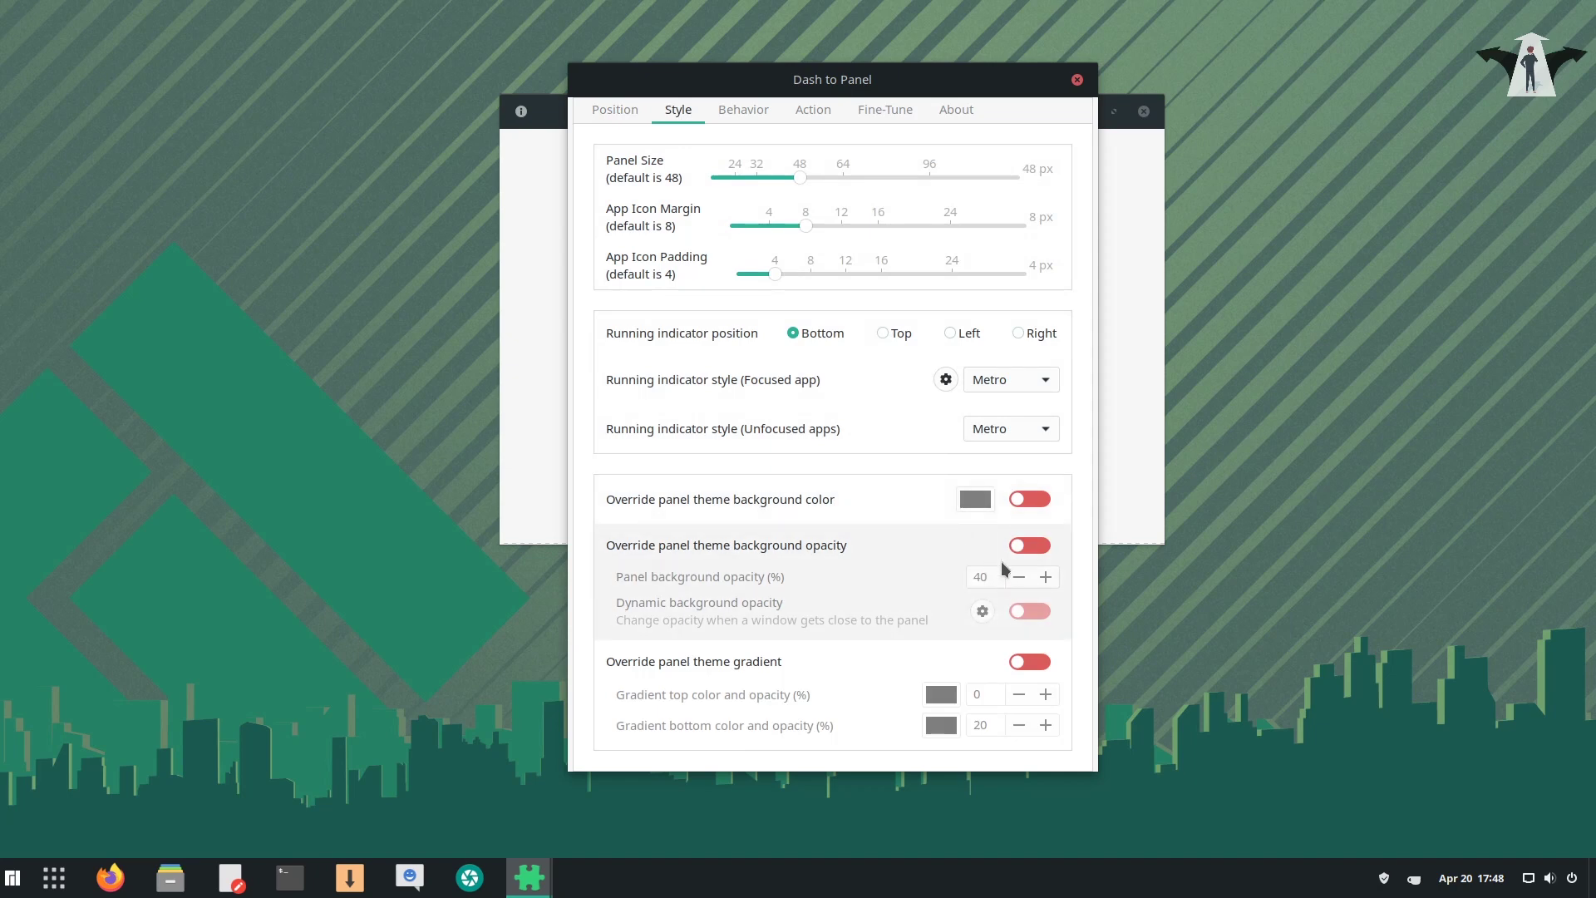
{"action": "left_click", "coordinate": [618, 114]}
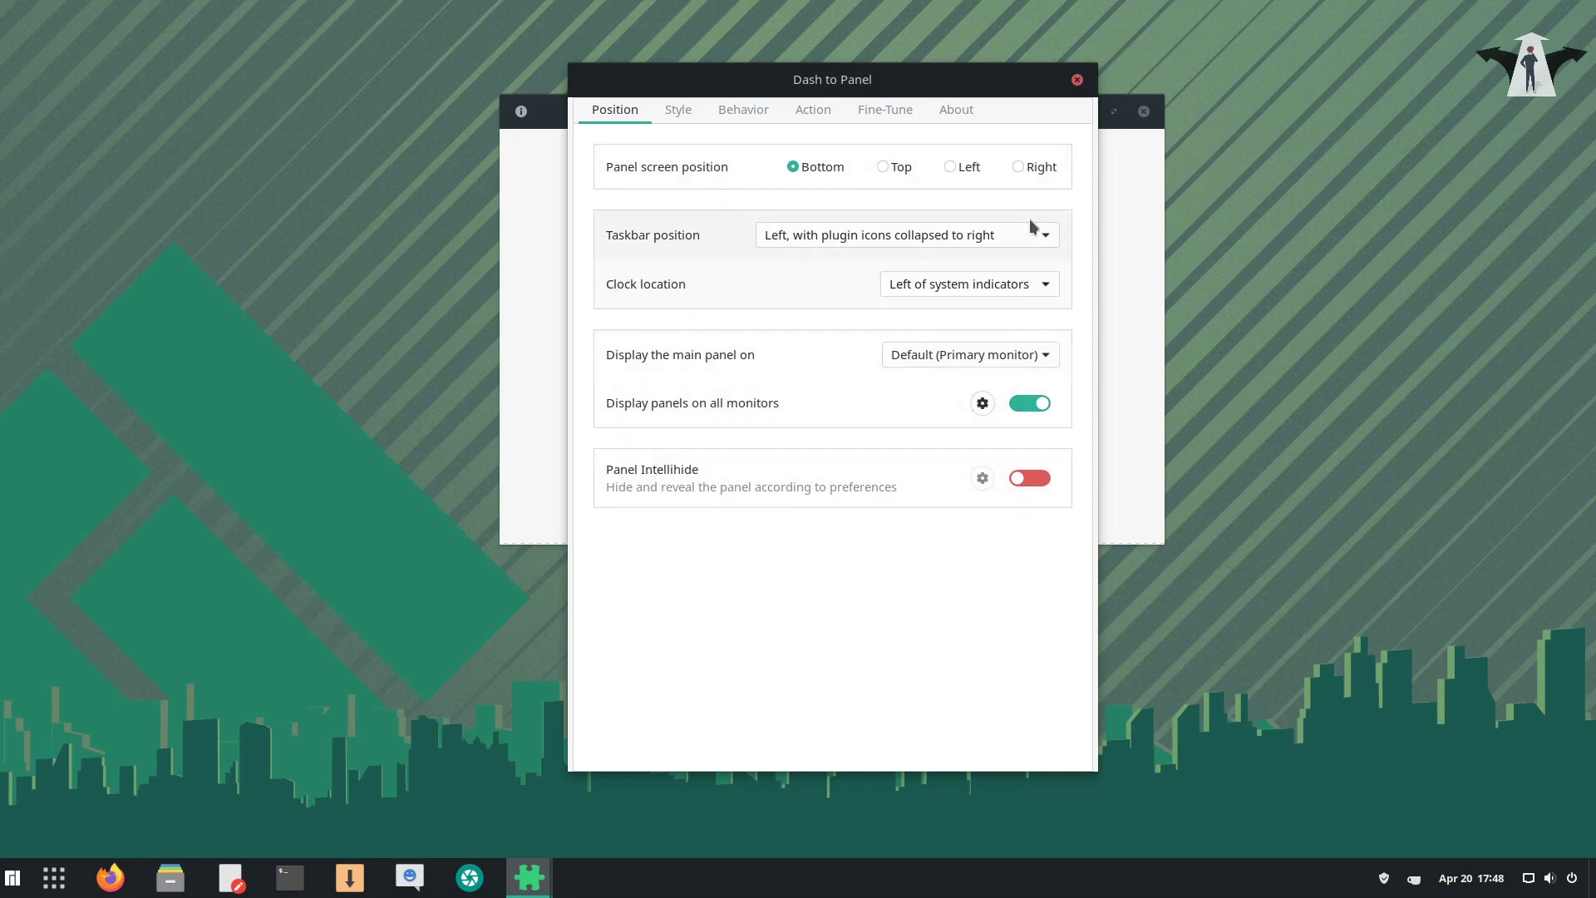
{"action": "left_click", "coordinate": [1019, 169]}
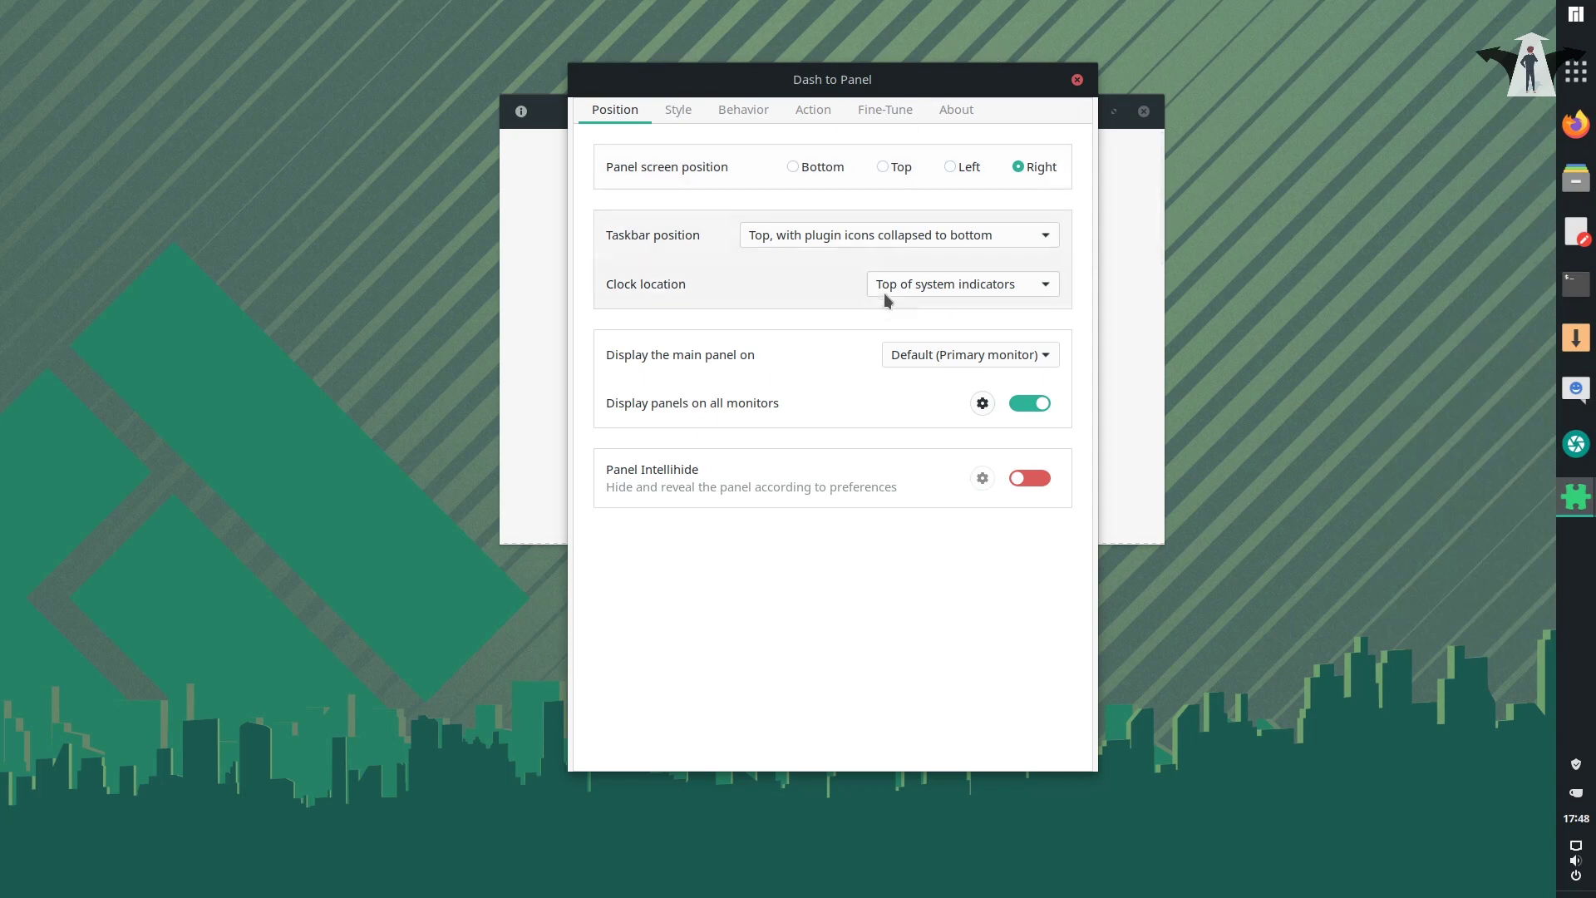
{"action": "left_click", "coordinate": [794, 168]}
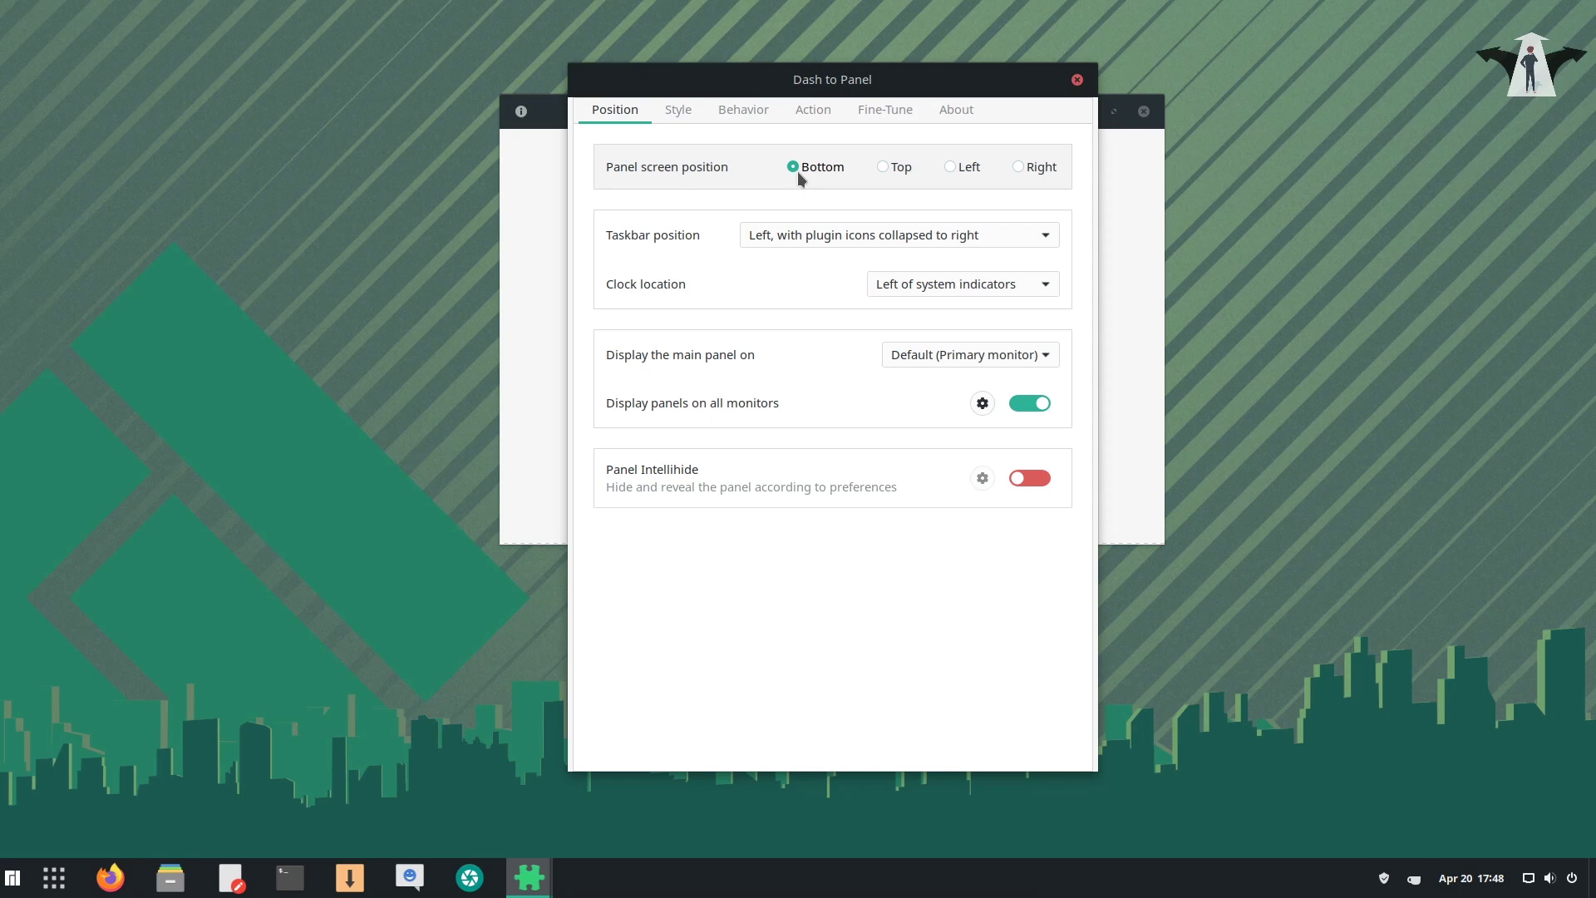
Step: Enable the override of the panel theme's background opacity and close the Dash to Panel settings and Extensions
{"action": "left_click", "coordinate": [688, 113]}
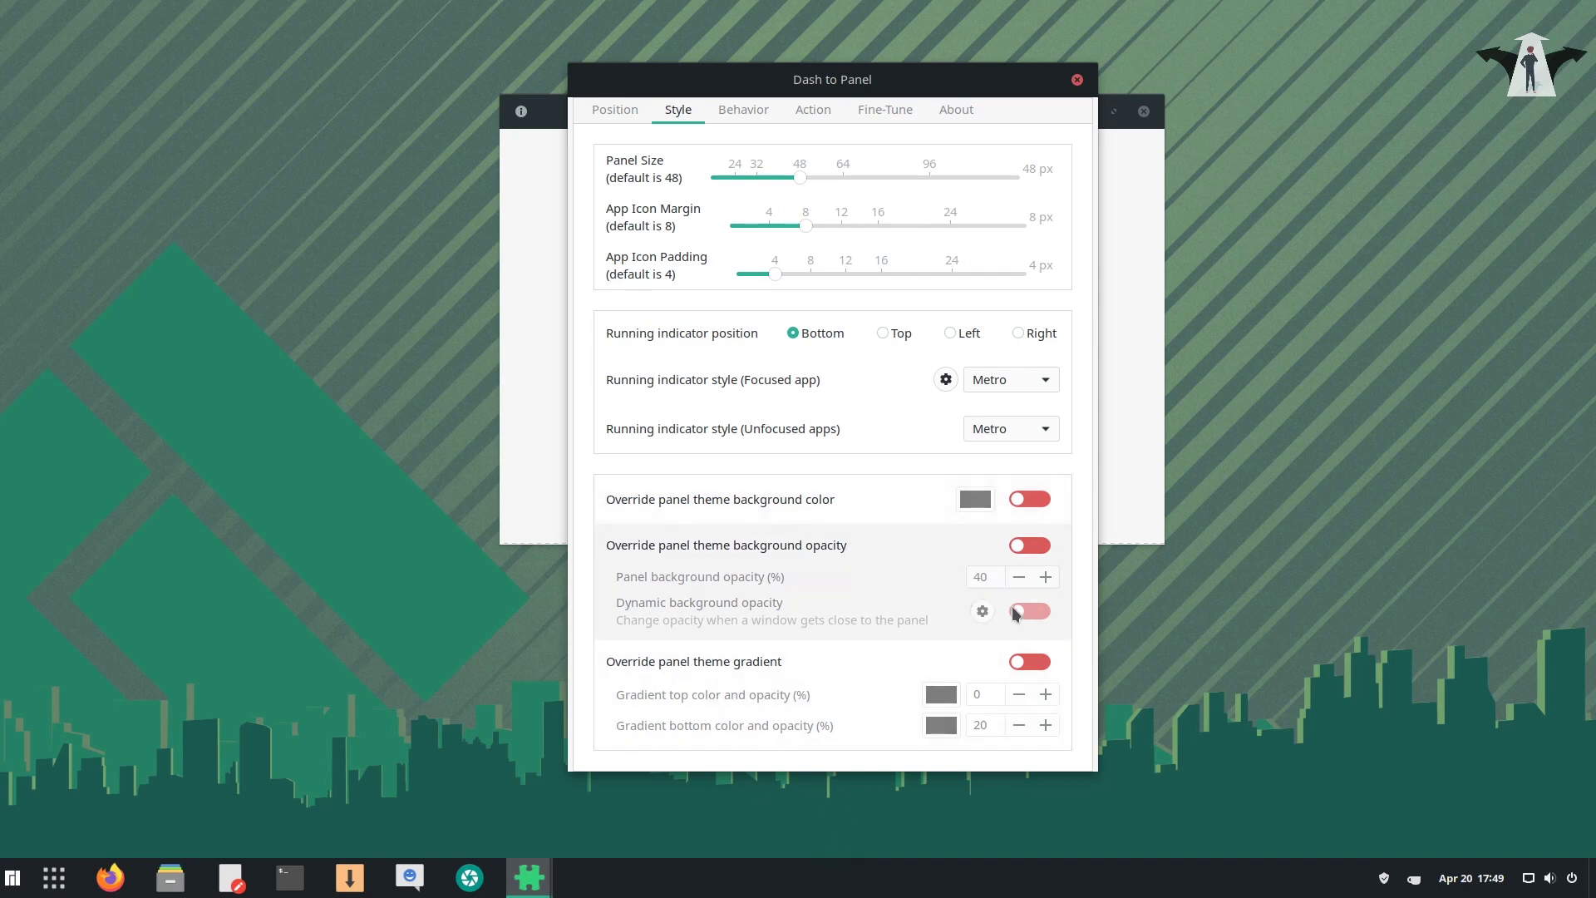
{"action": "left_click", "coordinate": [1033, 547]}
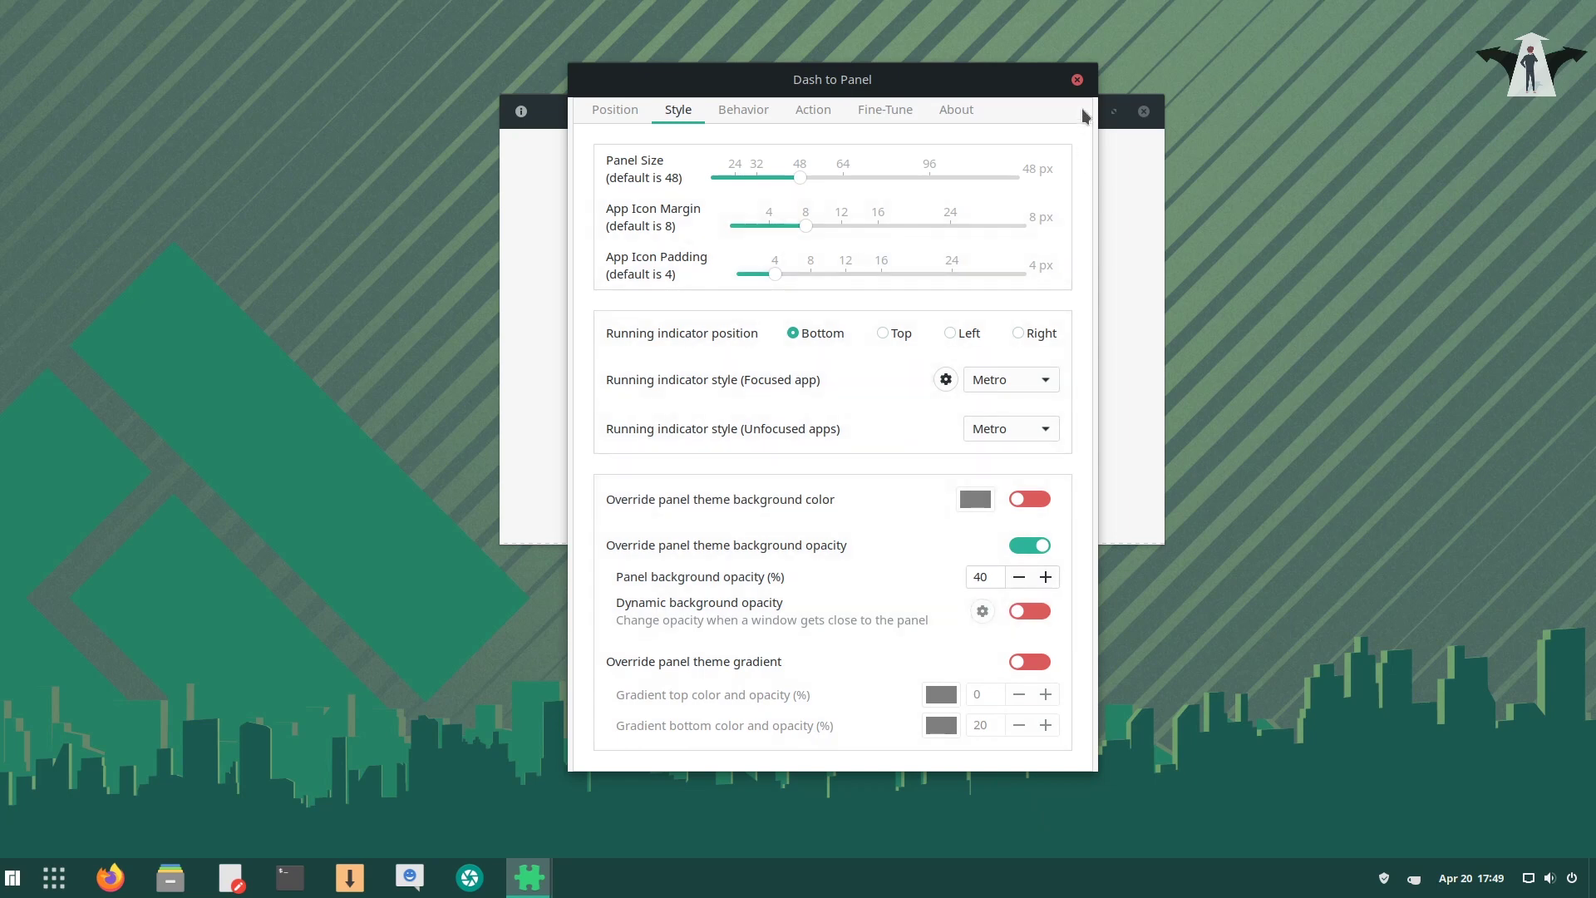
{"action": "left_click", "coordinate": [1077, 81]}
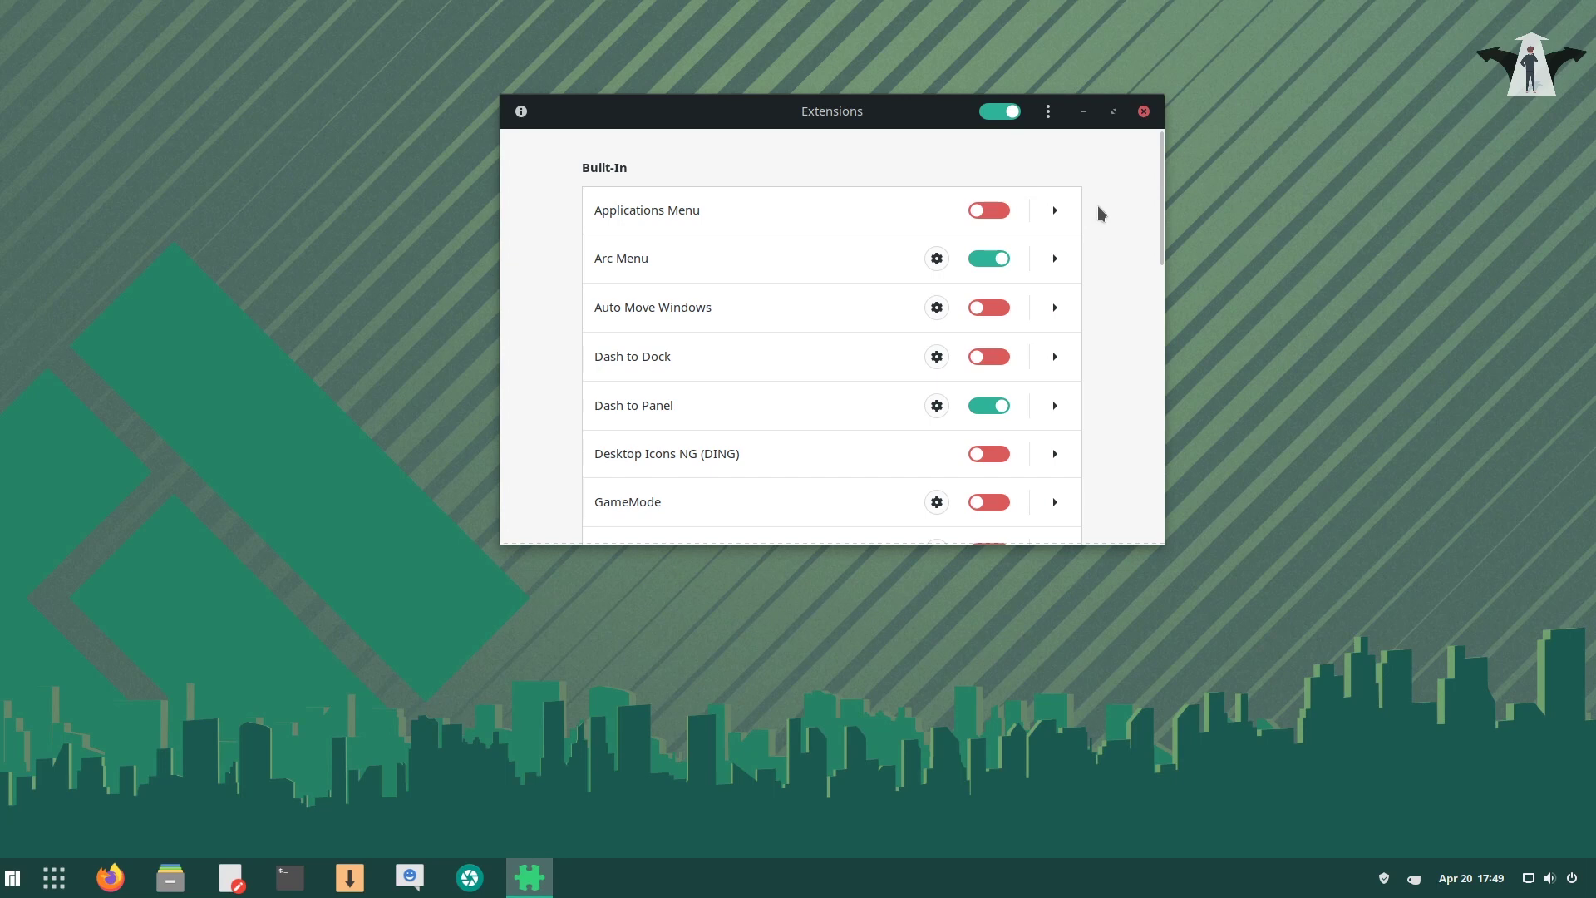
{"action": "left_click", "coordinate": [1146, 114]}
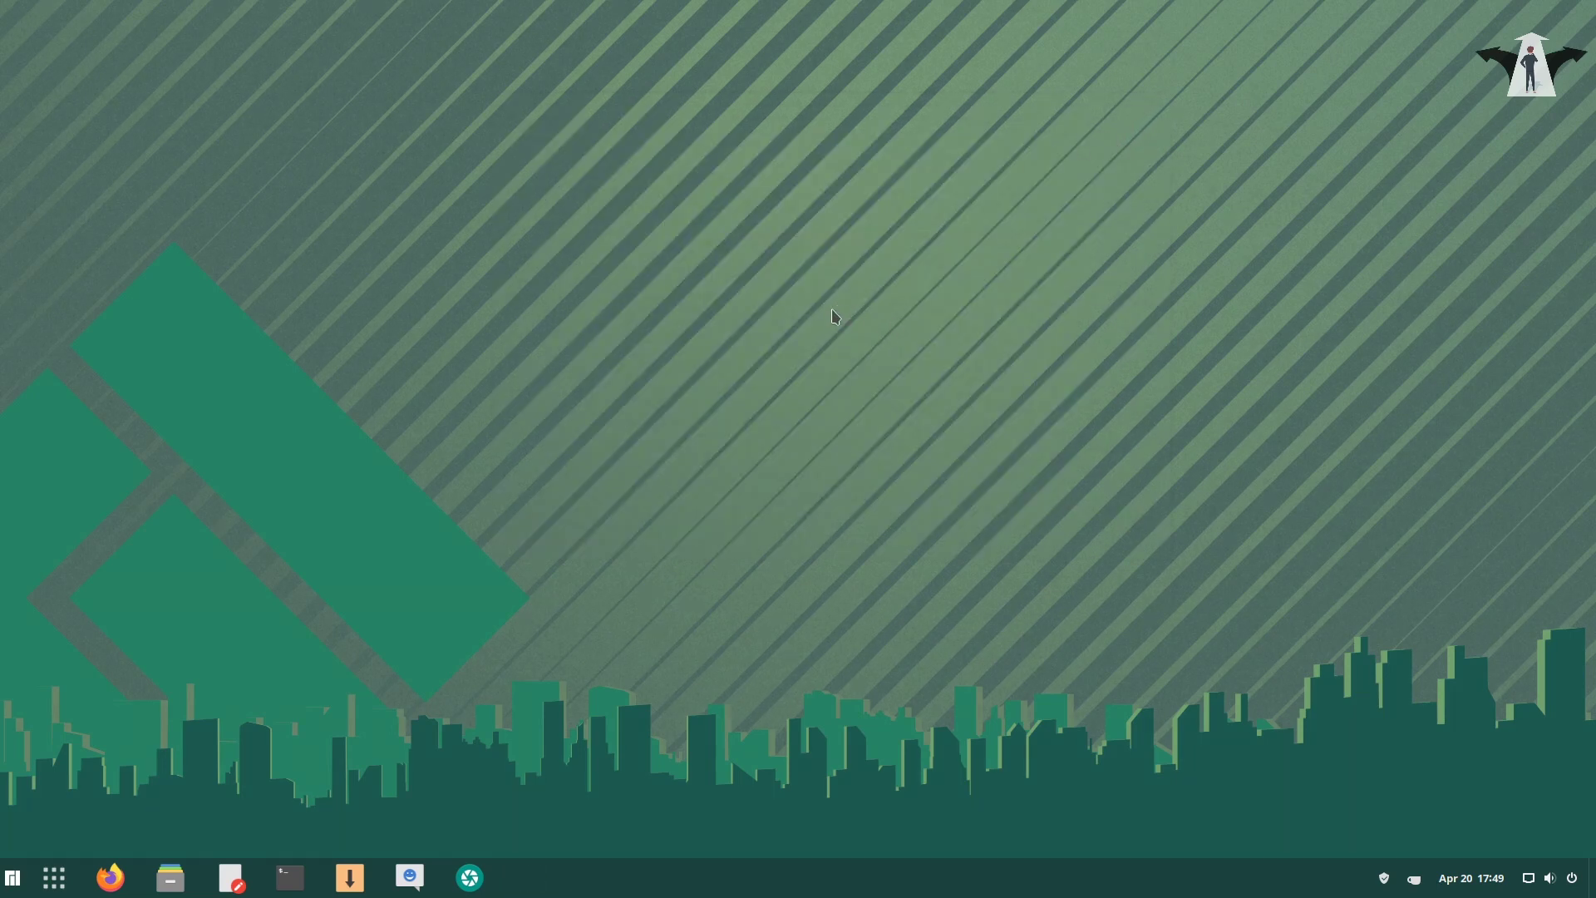
Step: Check the display orientation and resolution in the desktop's display settings, and close Settings
{"action": "right_click", "coordinate": [738, 333]}
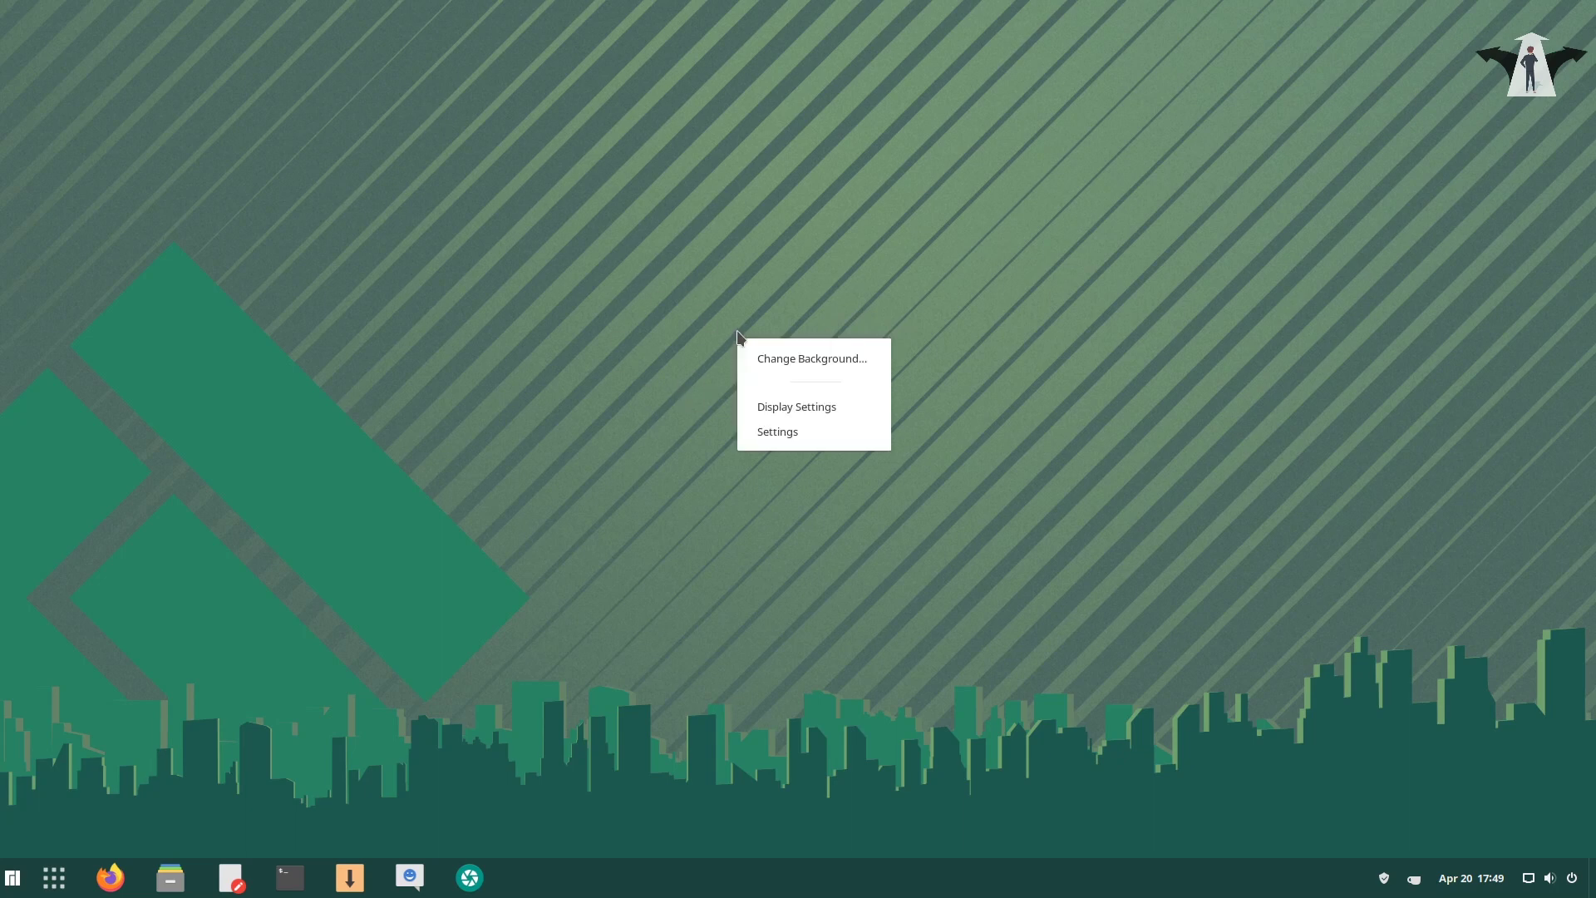
{"action": "left_click", "coordinate": [820, 407]}
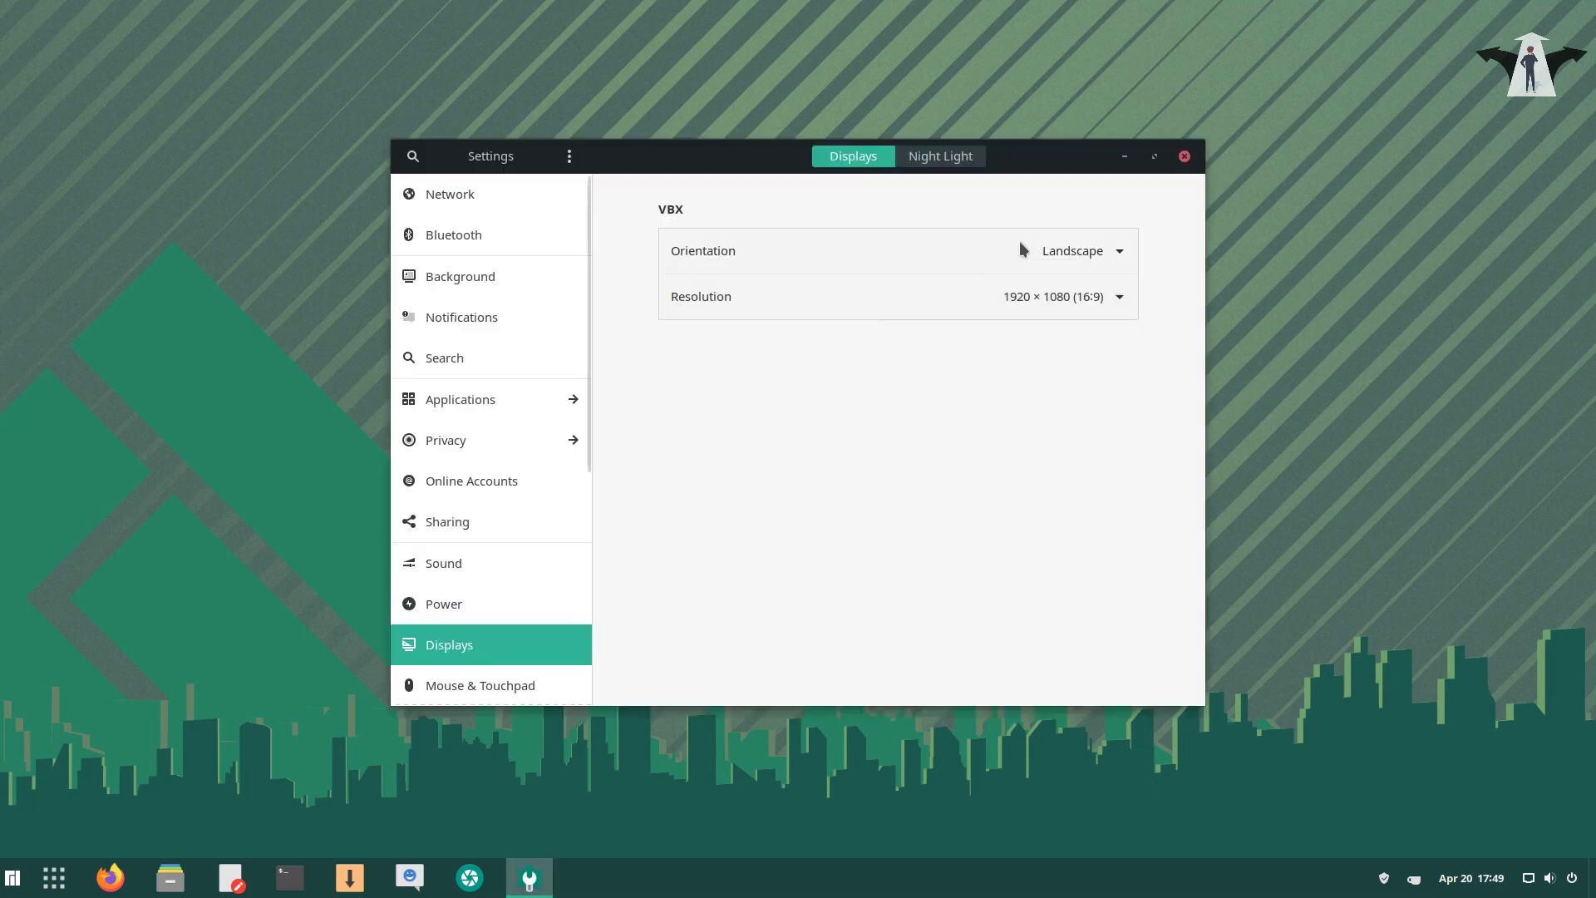
{"action": "left_click", "coordinate": [1184, 156]}
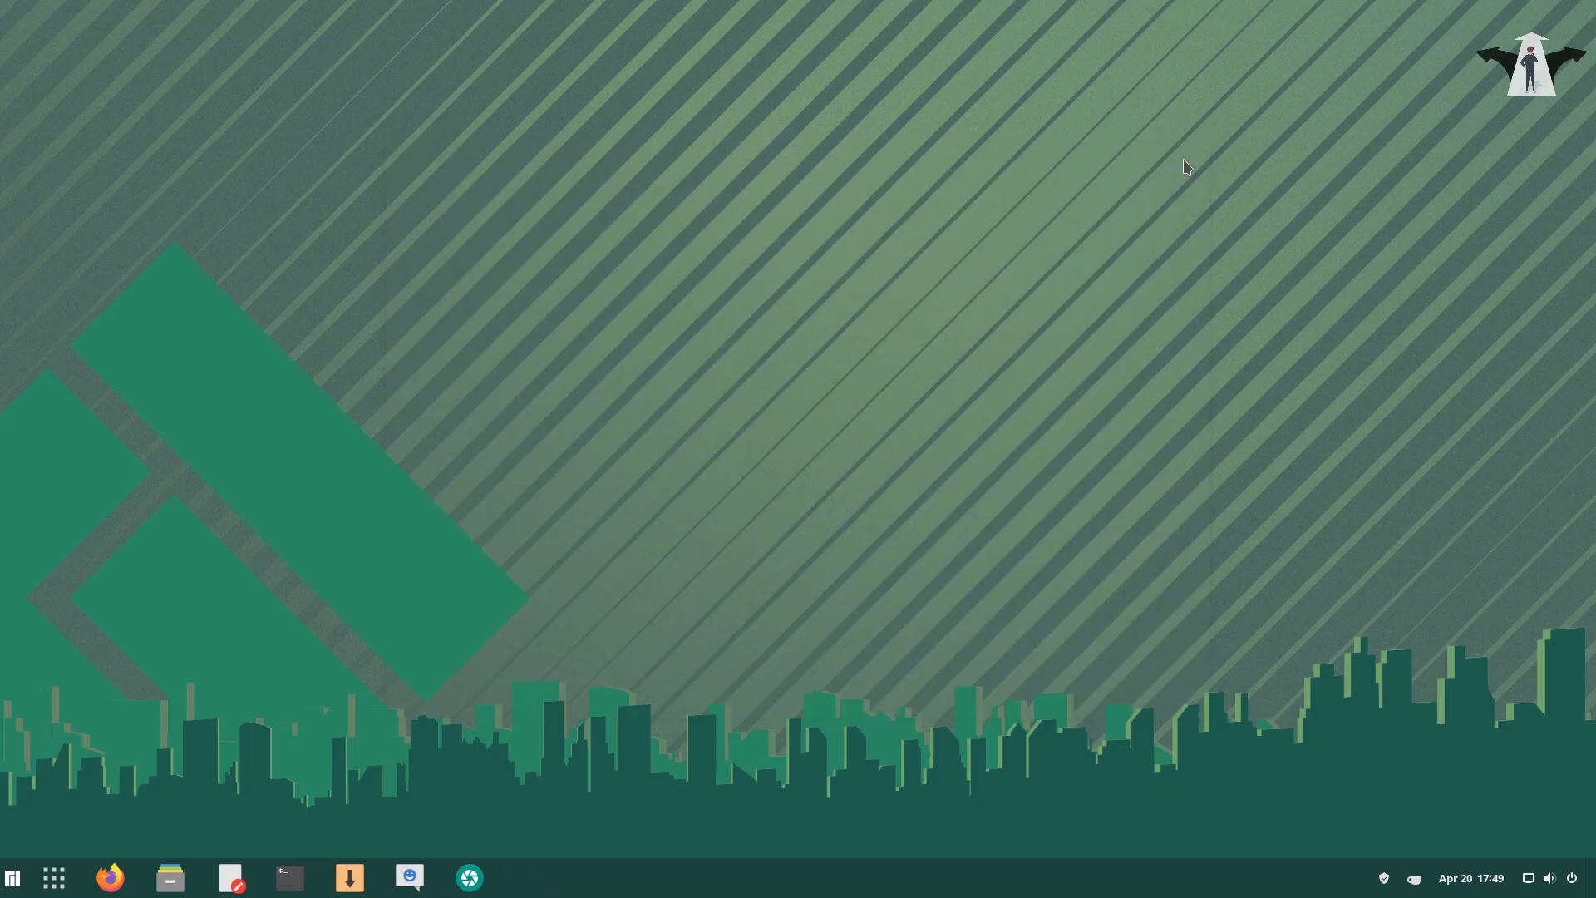
Step: Open the desktop background settings, view the wallpapers in a maximized window and restore the window size
{"action": "right_click", "coordinate": [907, 208]}
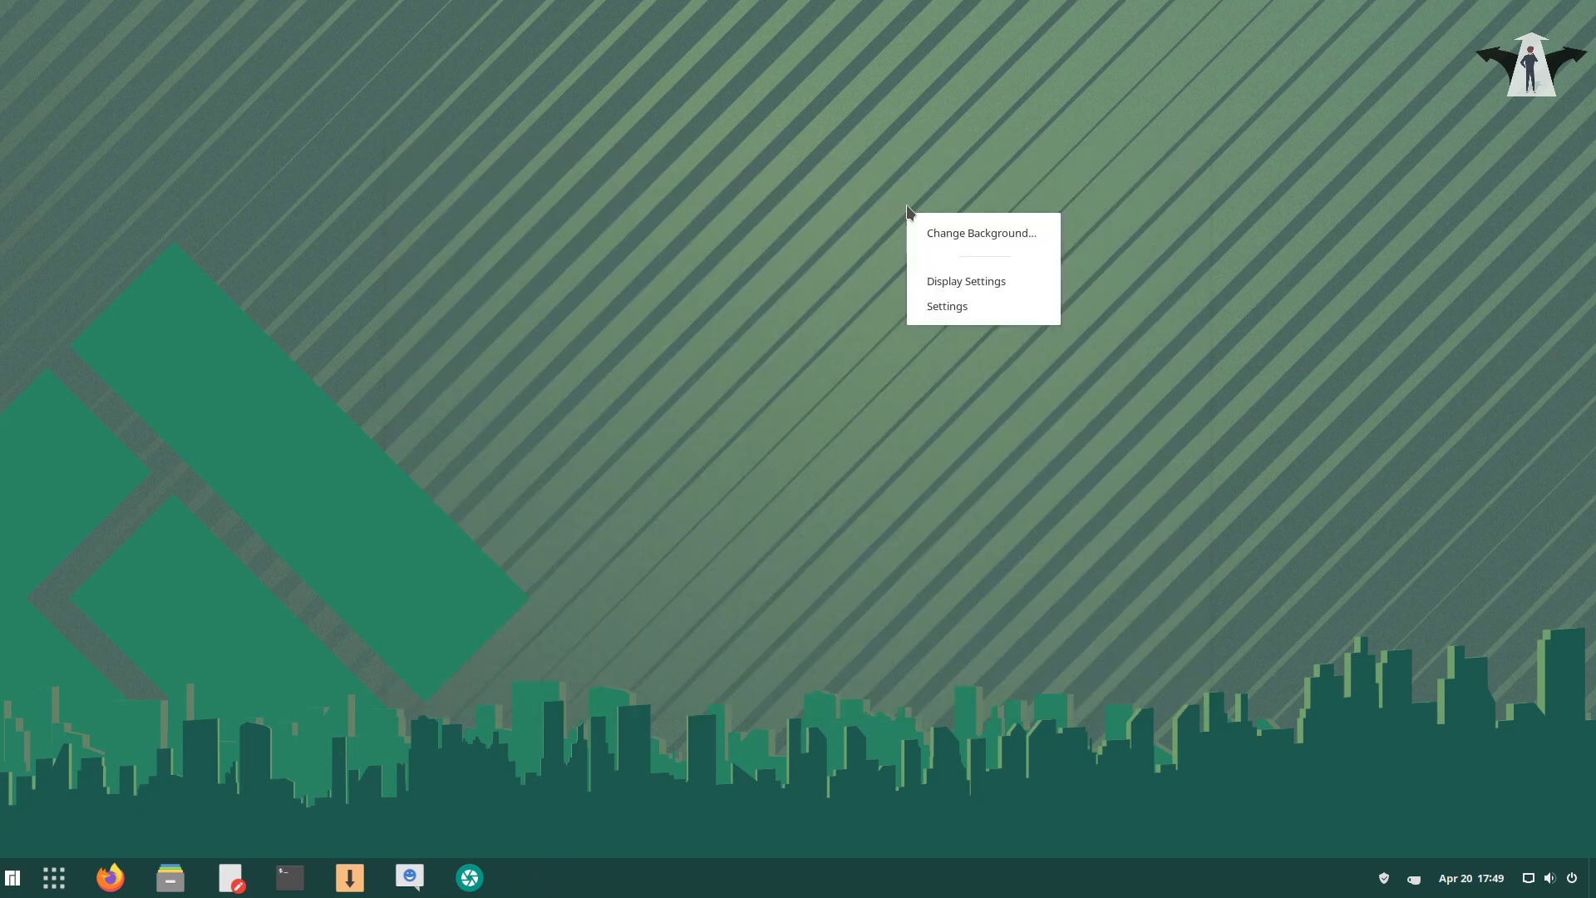
{"action": "left_click", "coordinate": [970, 236]}
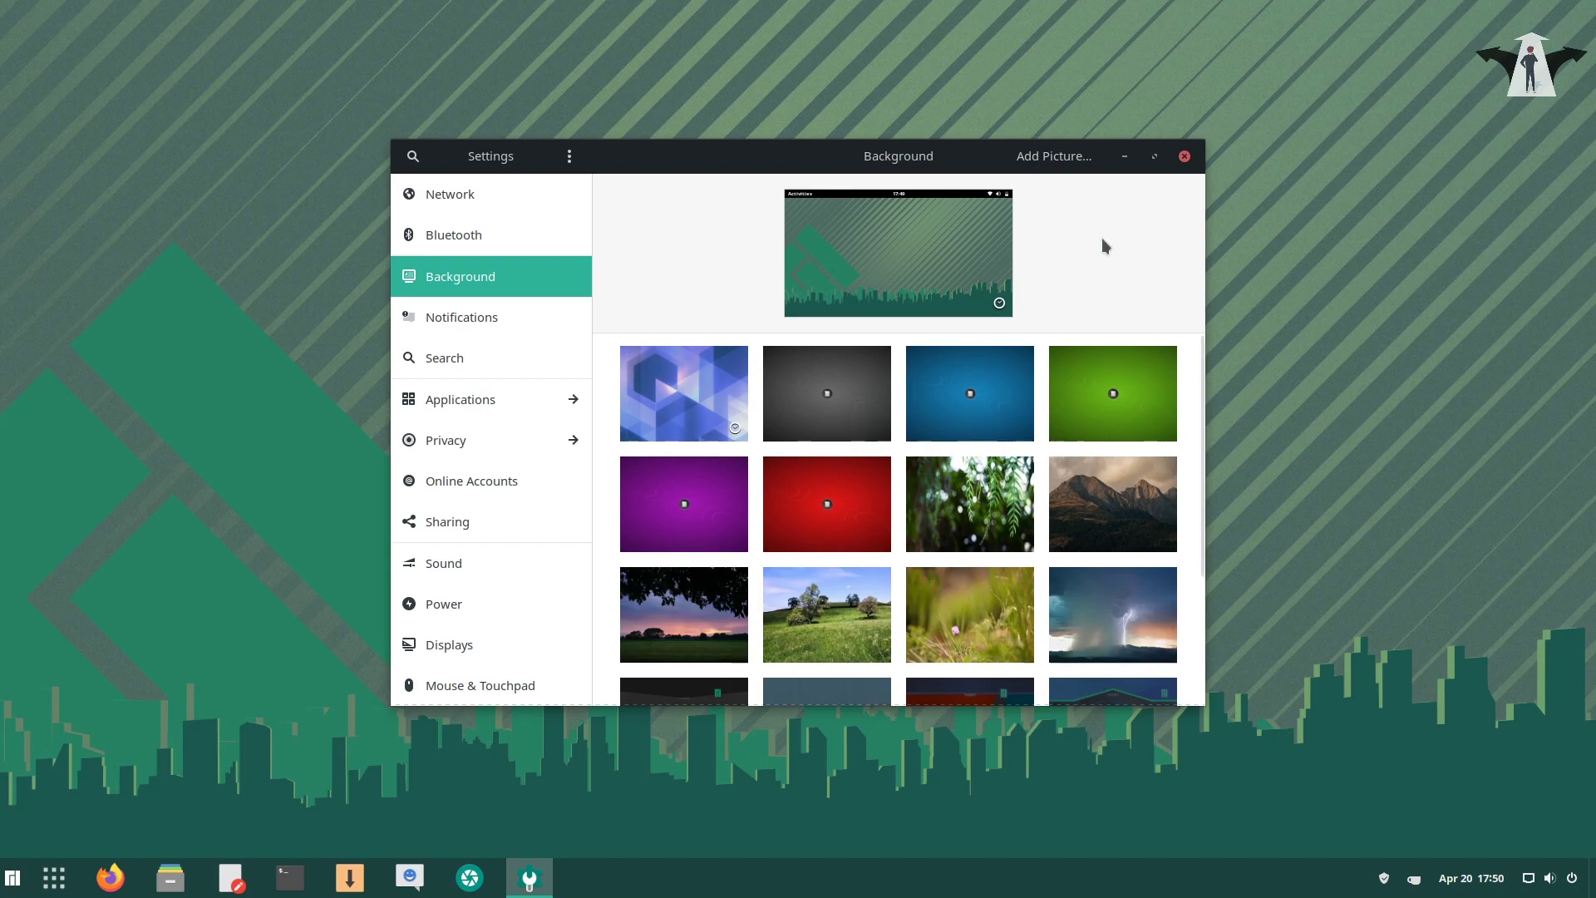
{"action": "left_click", "coordinate": [1155, 158]}
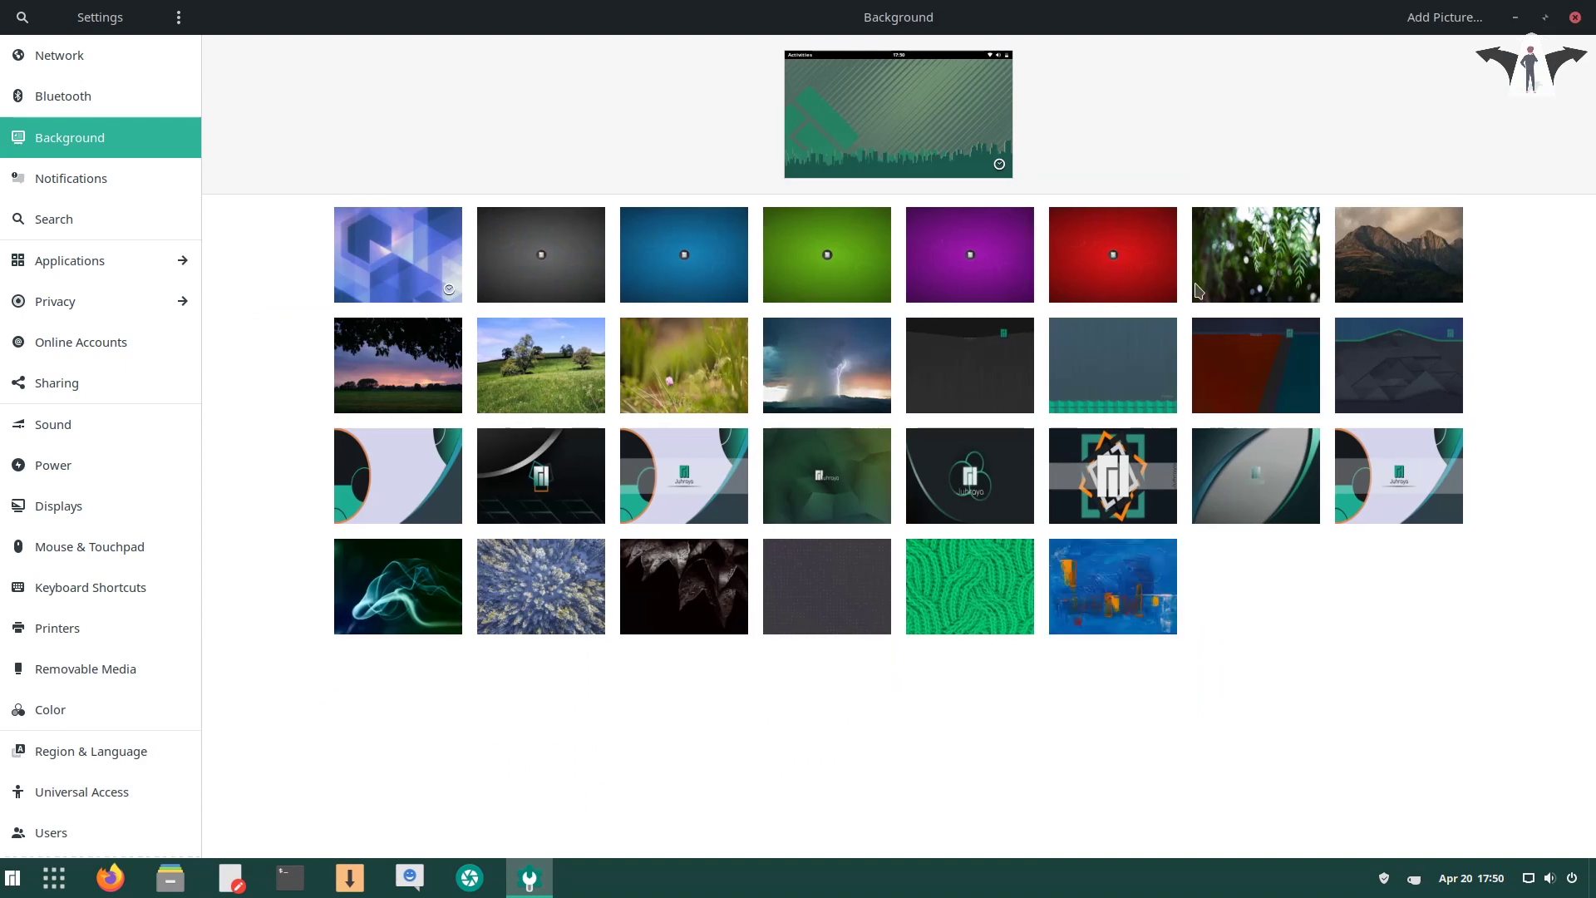
{"action": "left_click", "coordinate": [1545, 19]}
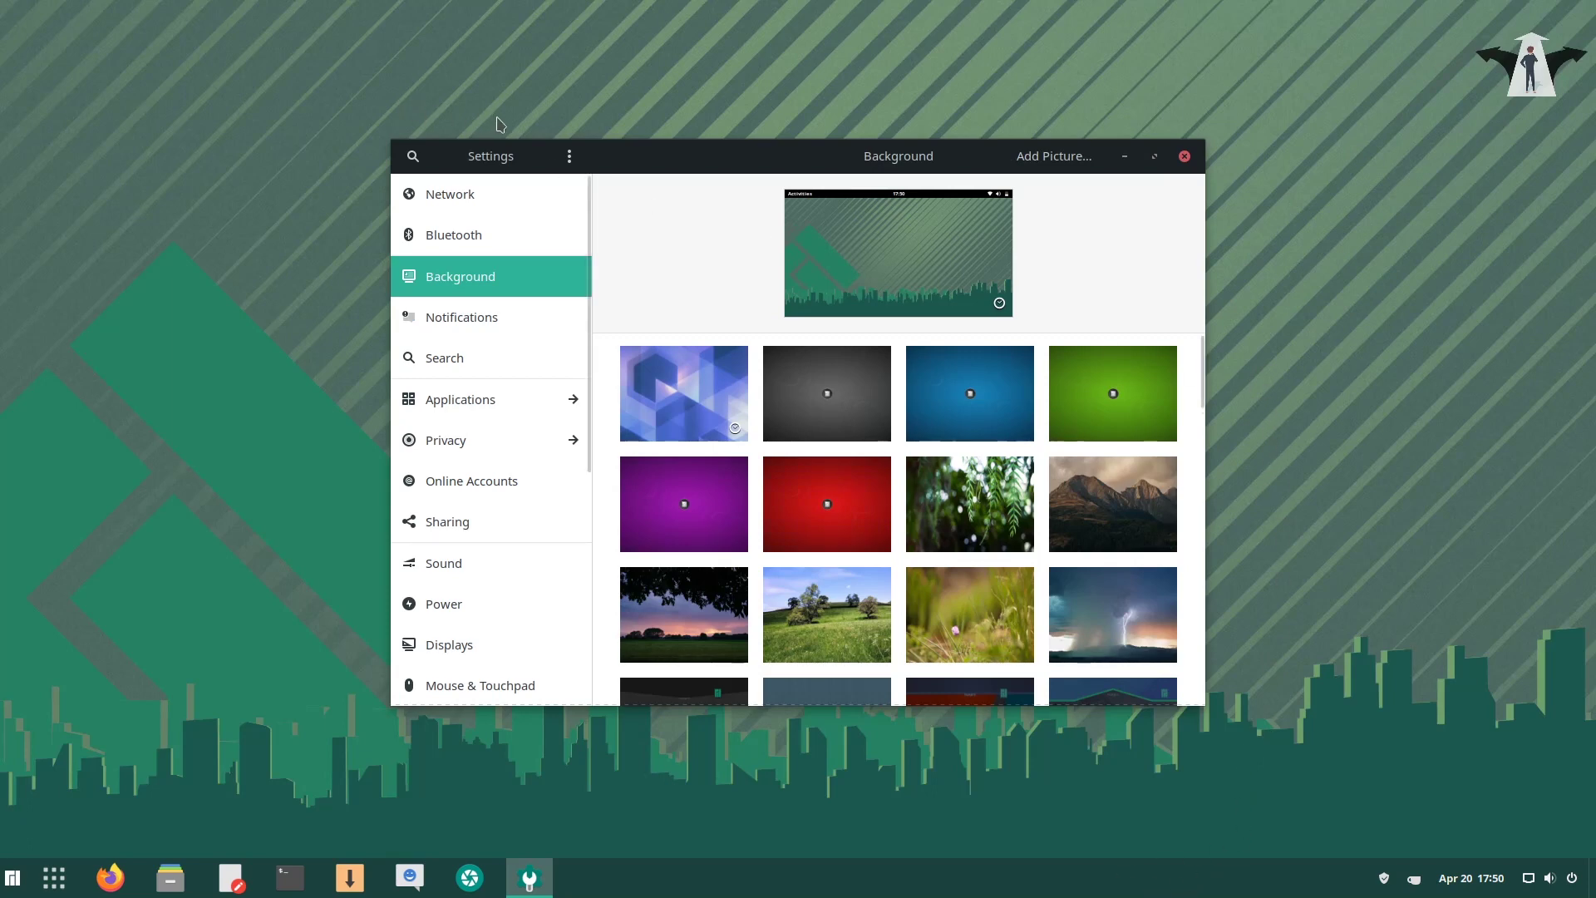
Step: Search the applications for "extensions" and open Extensions
{"action": "key", "text": "super"}
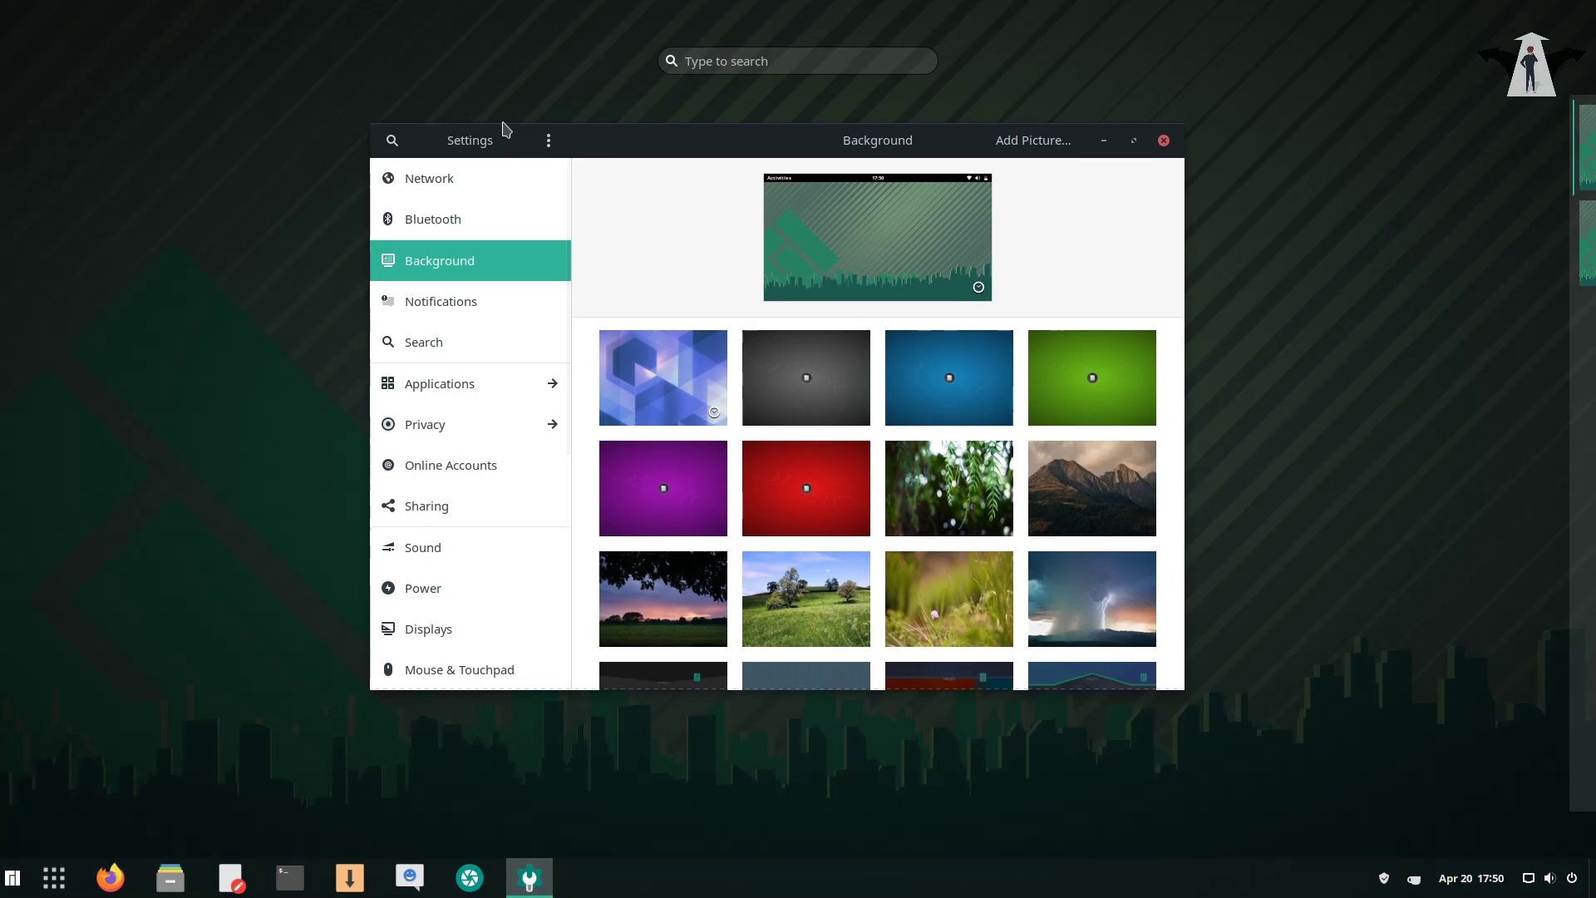
{"action": "type", "text": "ext"}
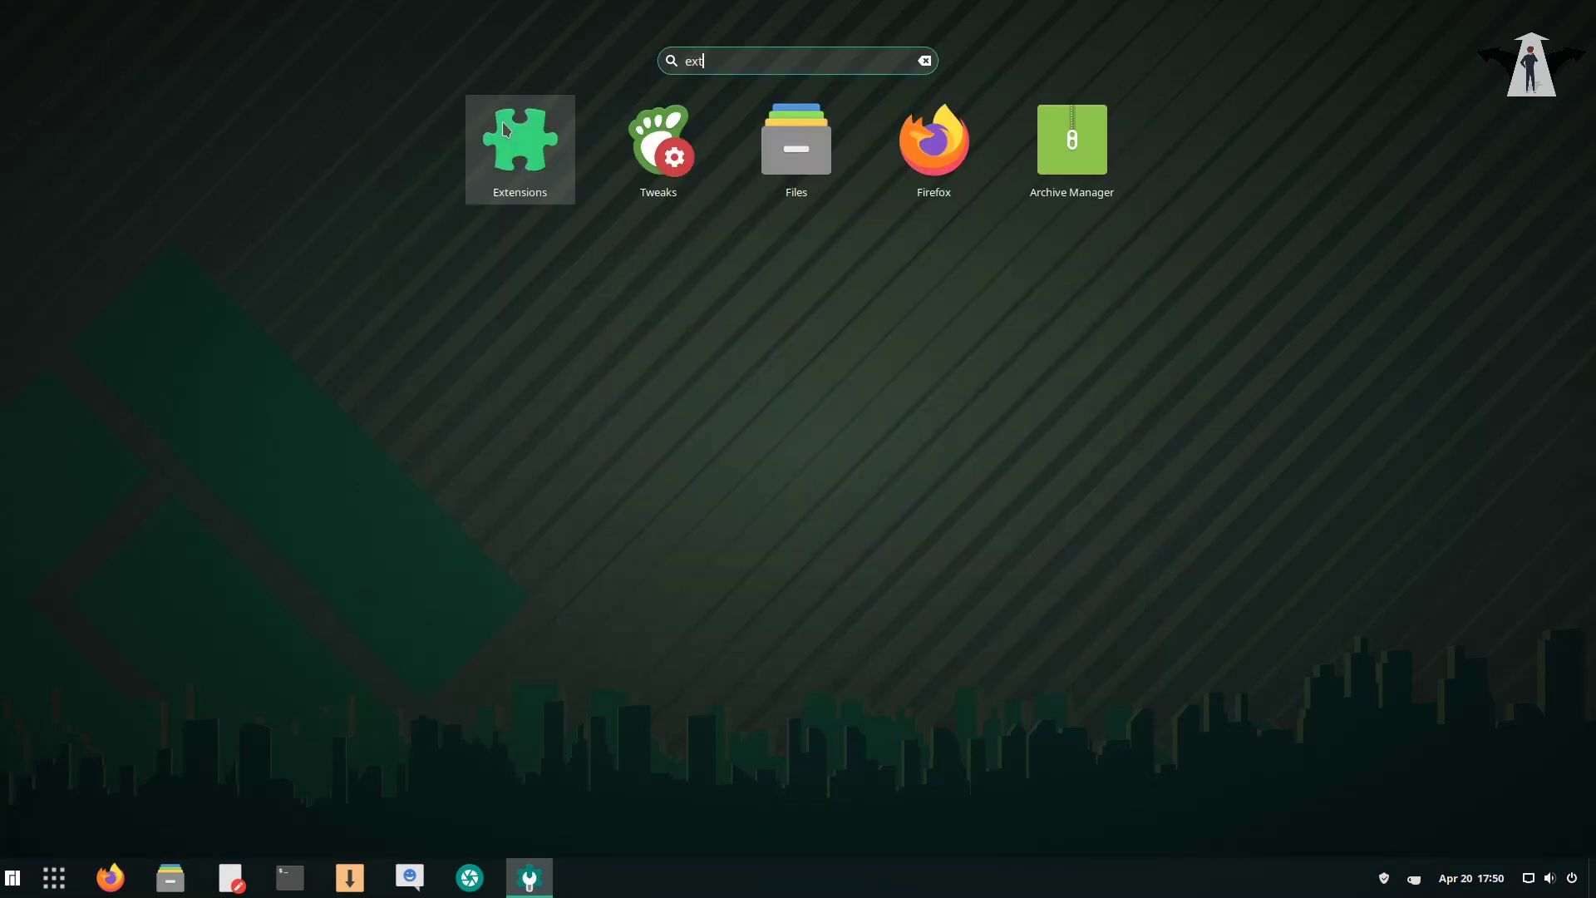
{"action": "type", "text": "ensions"}
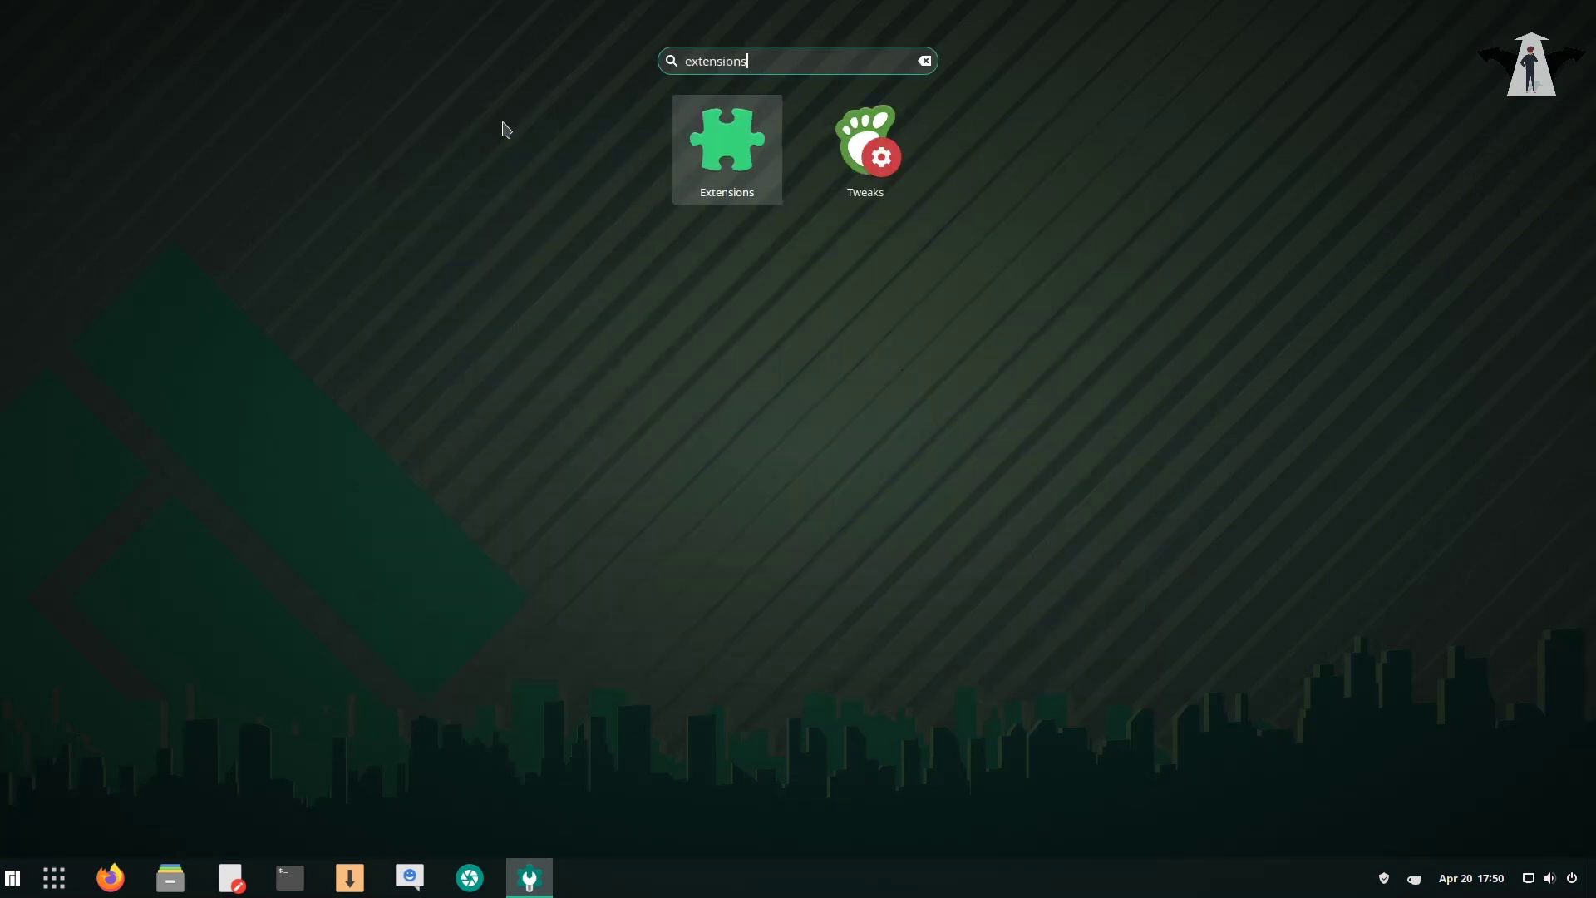
{"action": "key", "text": "Return"}
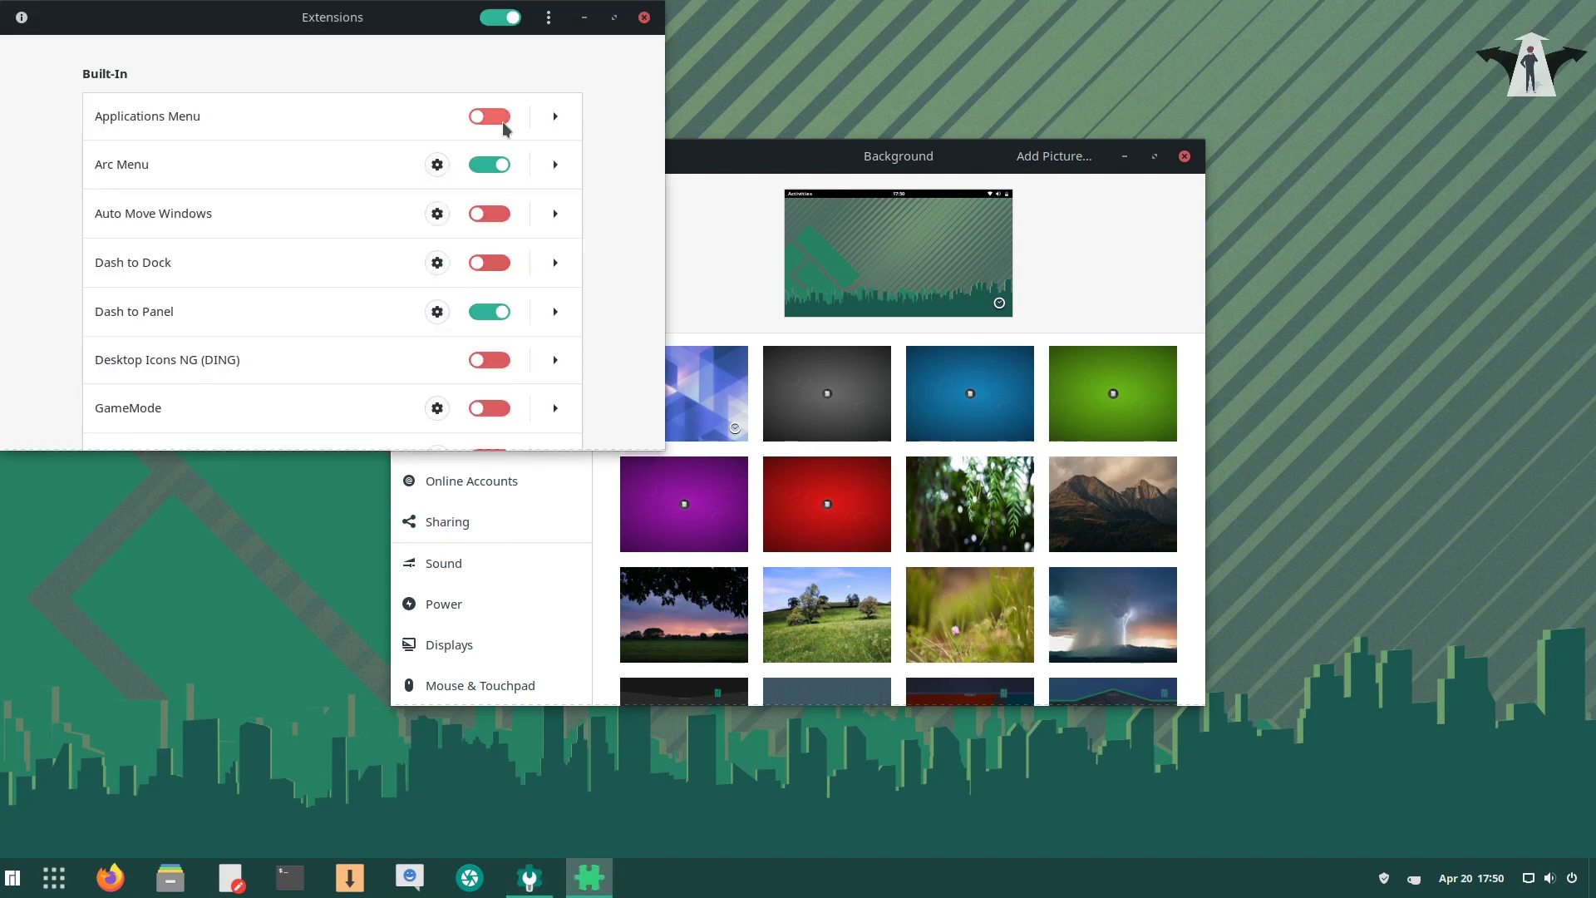
Step: Enable Panel Intellihide for Dash to Panel, with the panel hiding only when it is obstructed by windows
{"action": "left_click", "coordinate": [437, 312]}
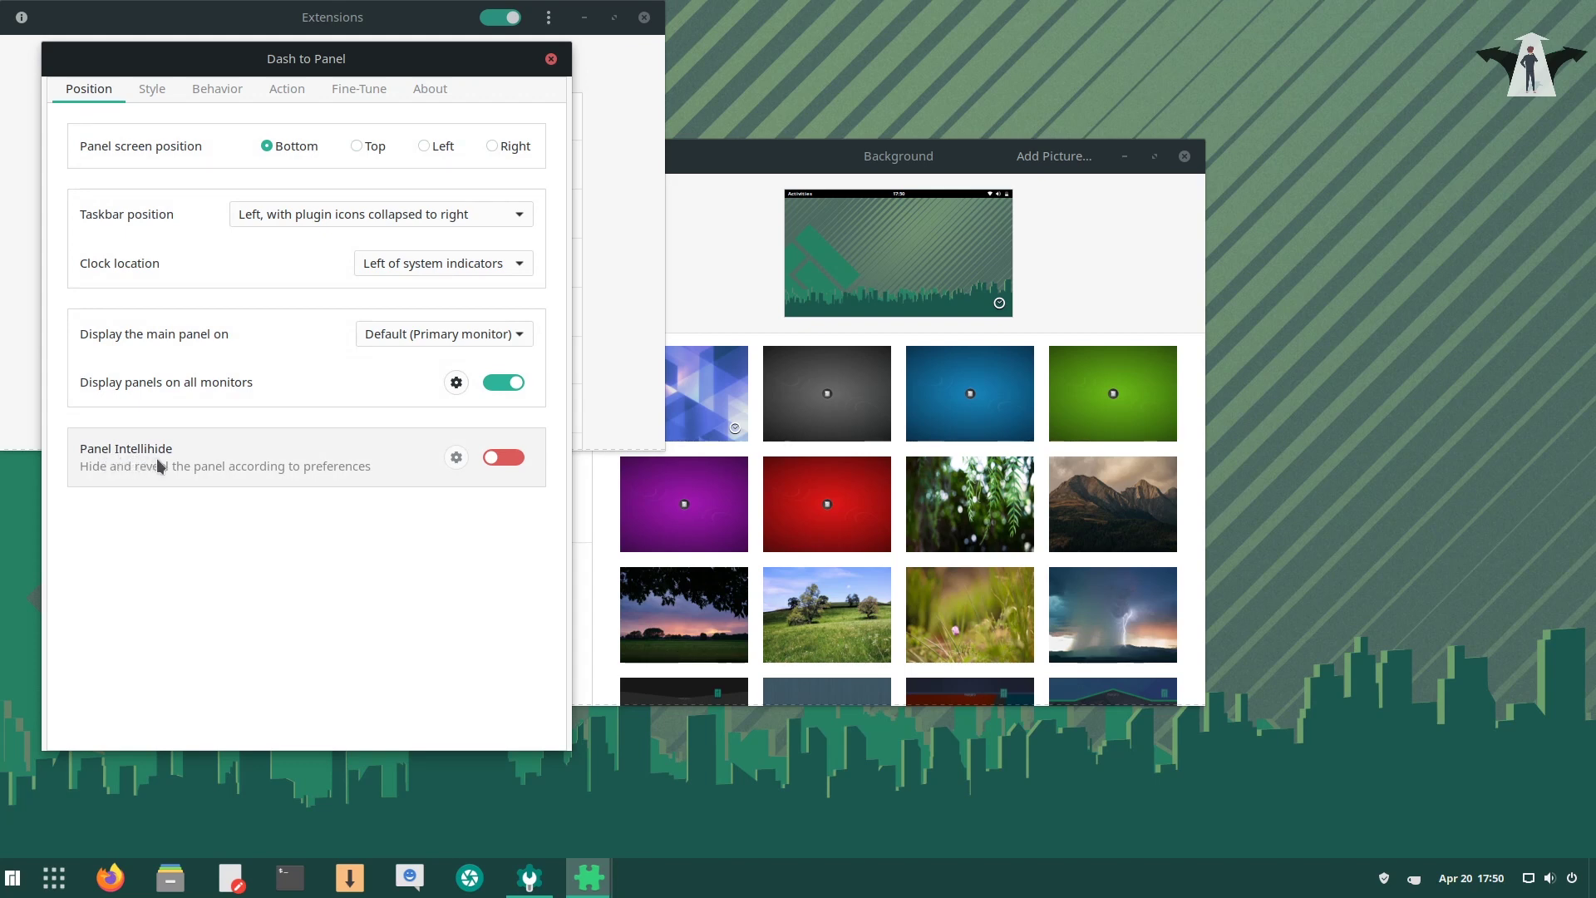
{"action": "left_click", "coordinate": [515, 465]}
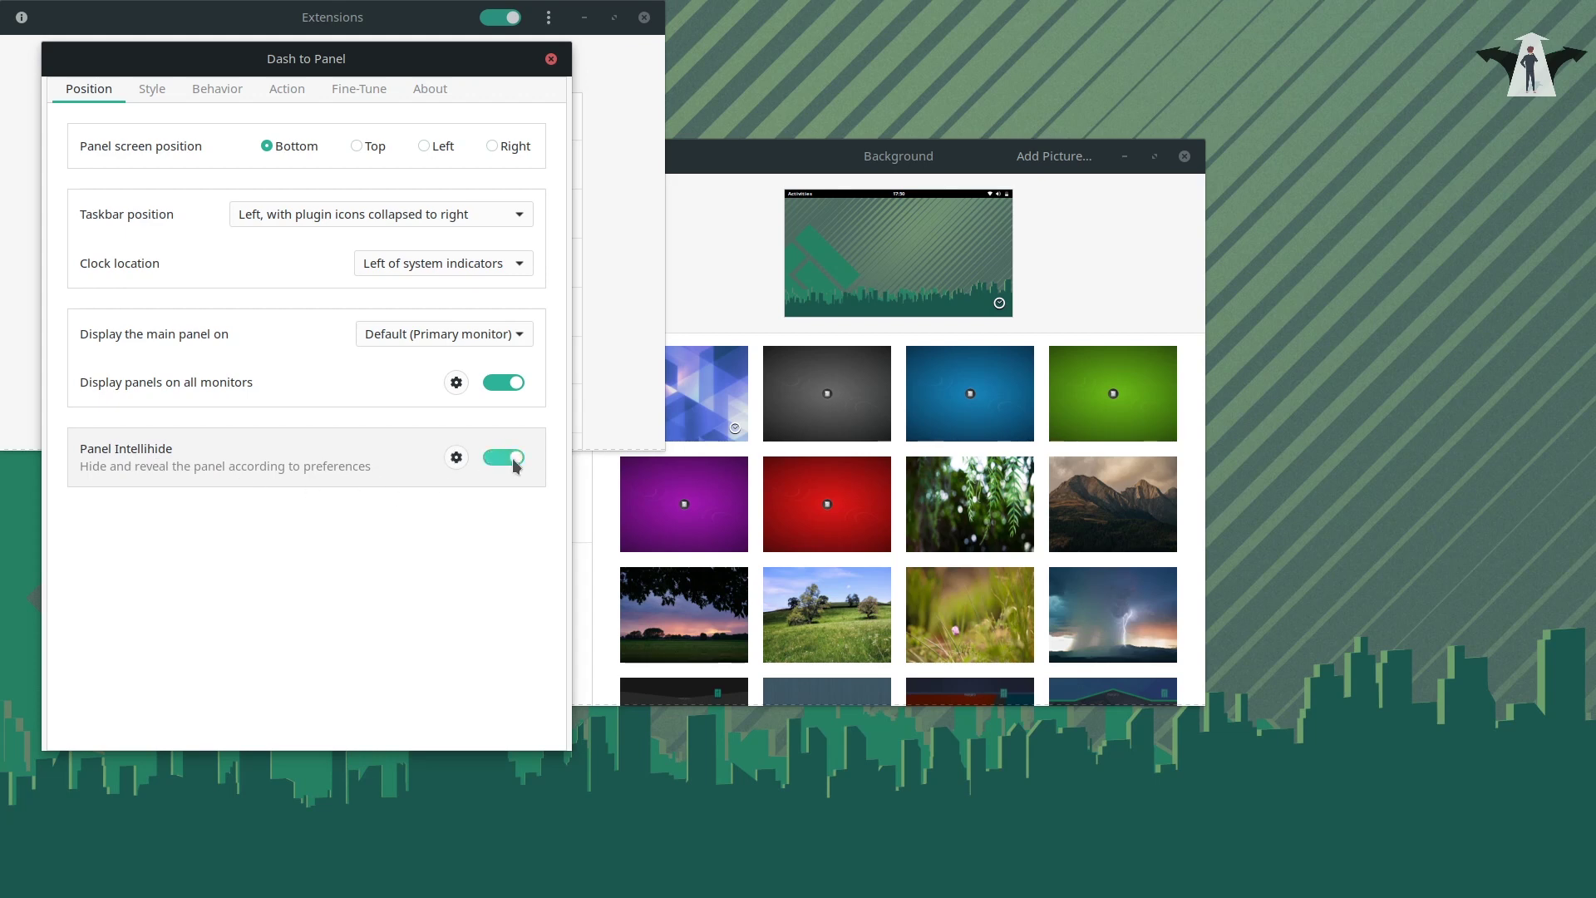
{"action": "left_click", "coordinate": [458, 460]}
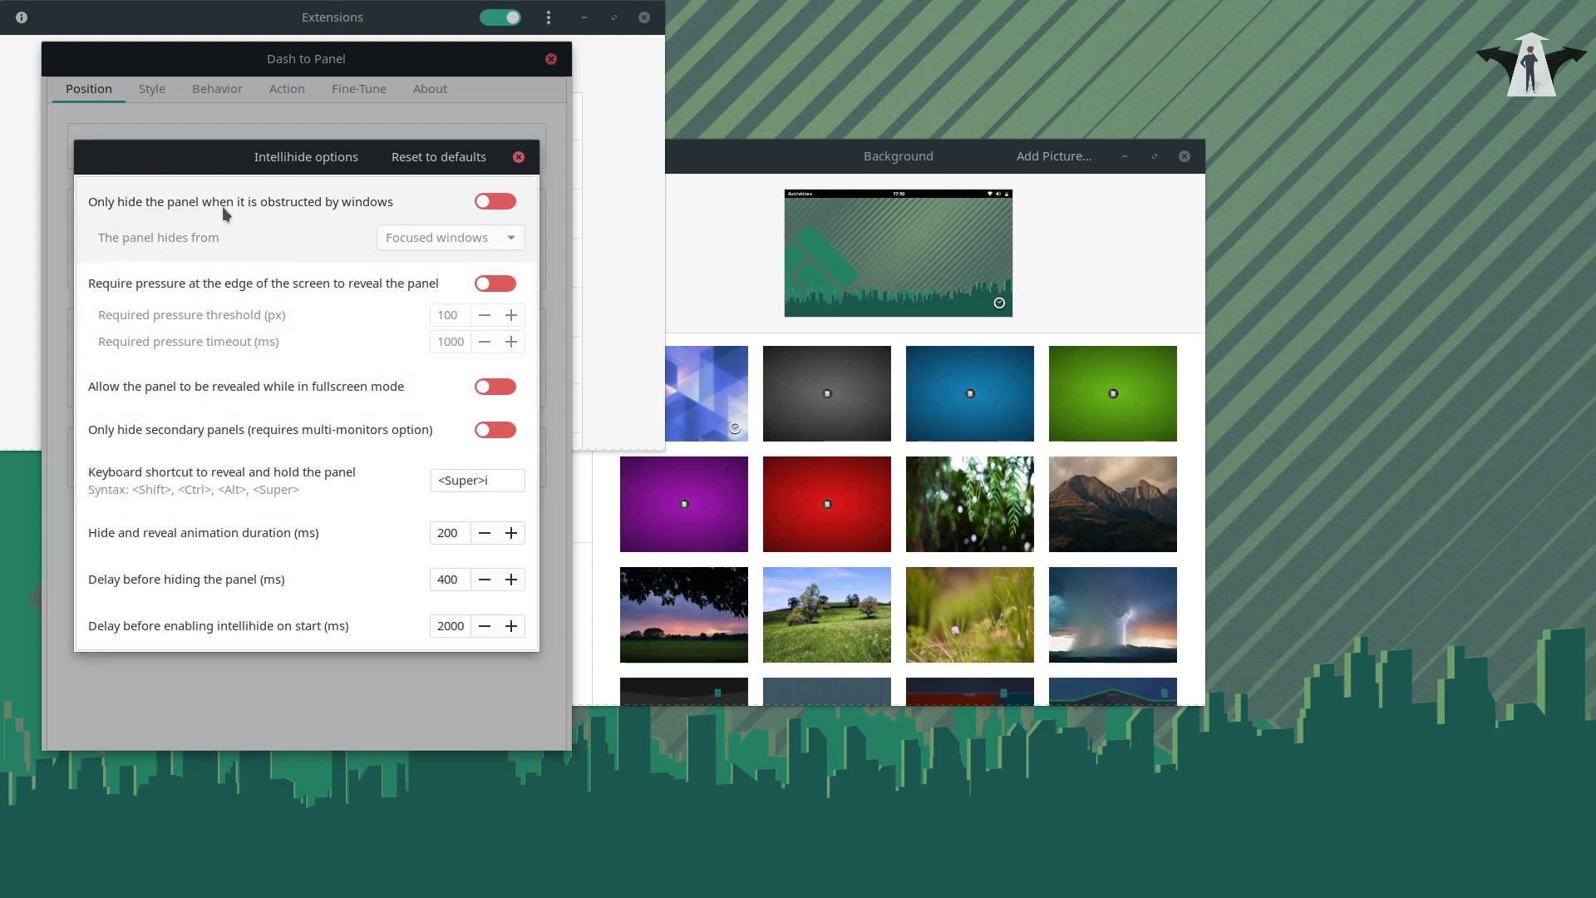
{"action": "left_click", "coordinate": [505, 204]}
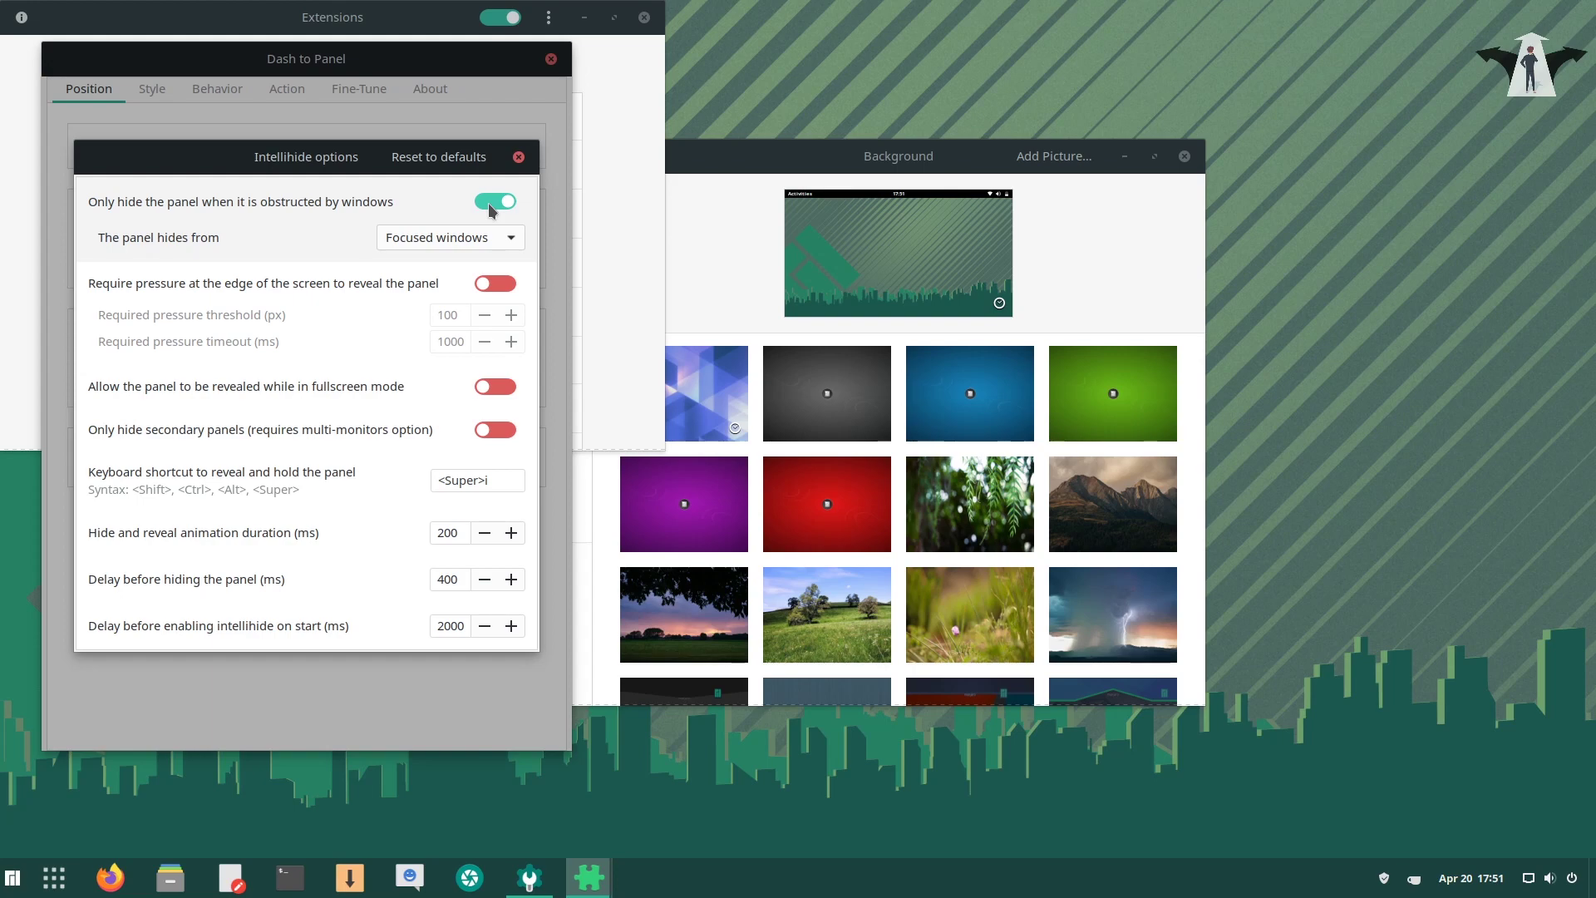
{"action": "left_click", "coordinate": [492, 203]}
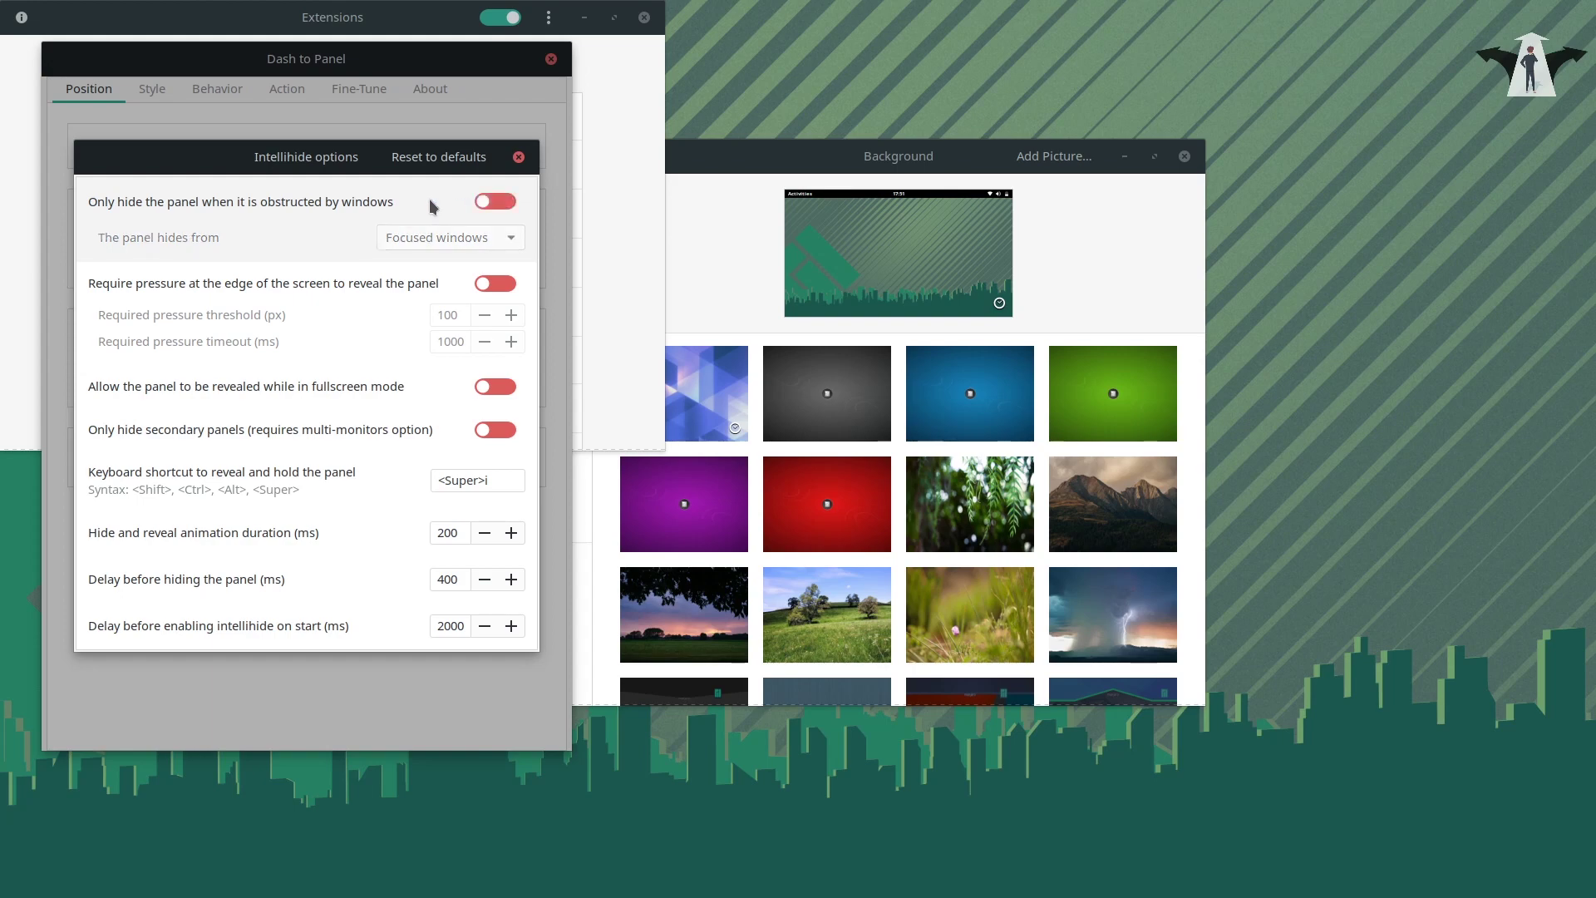
{"action": "key", "text": "super"}
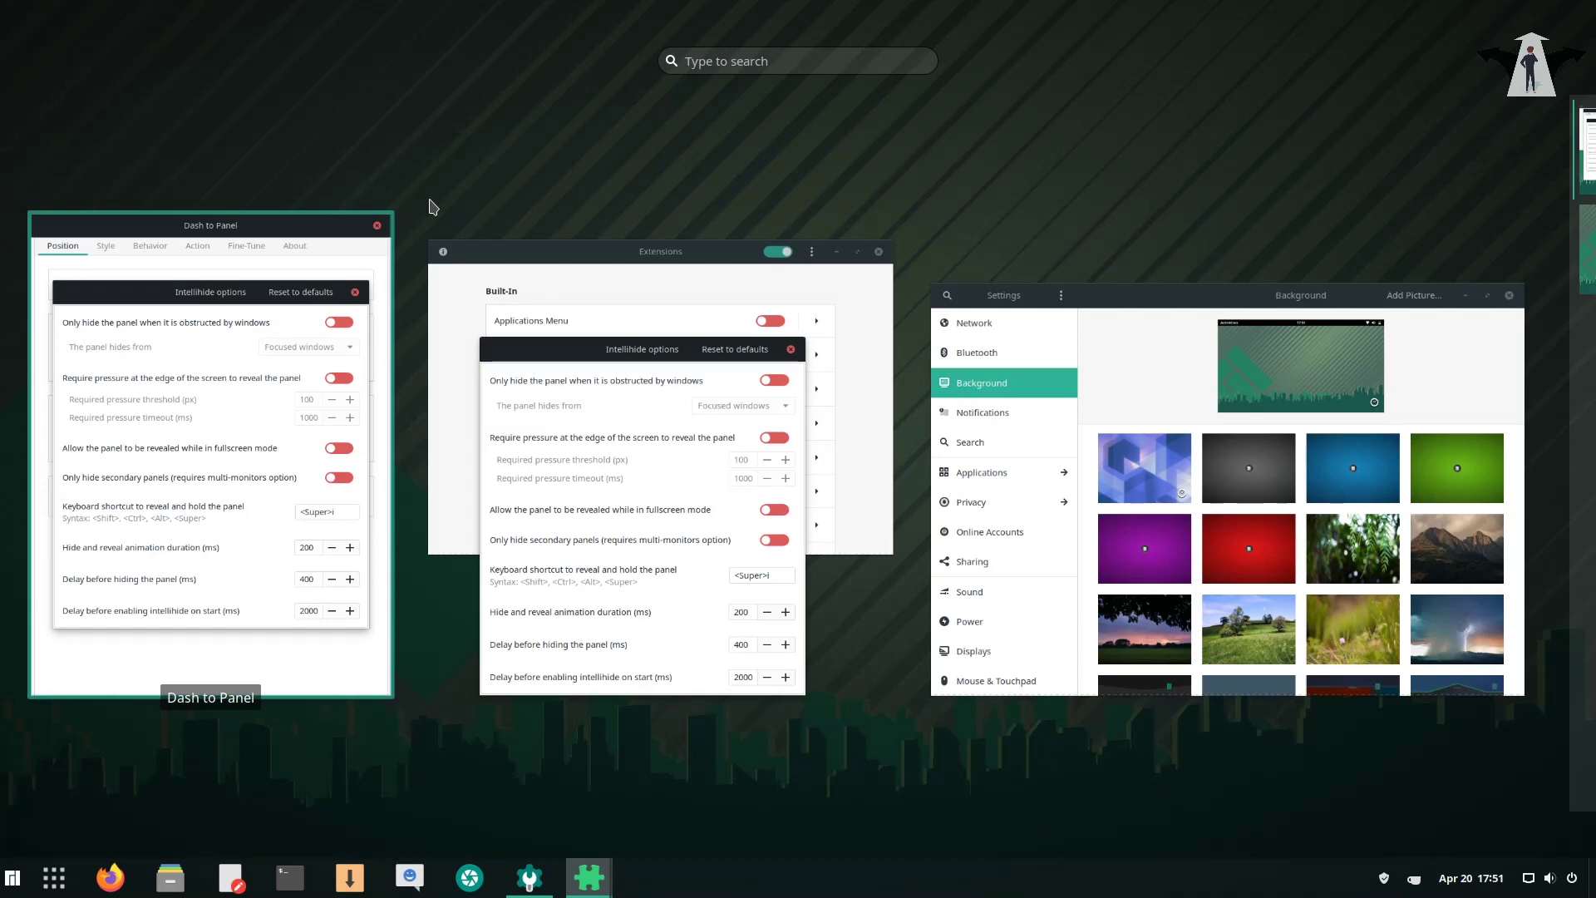
{"action": "key", "text": "super"}
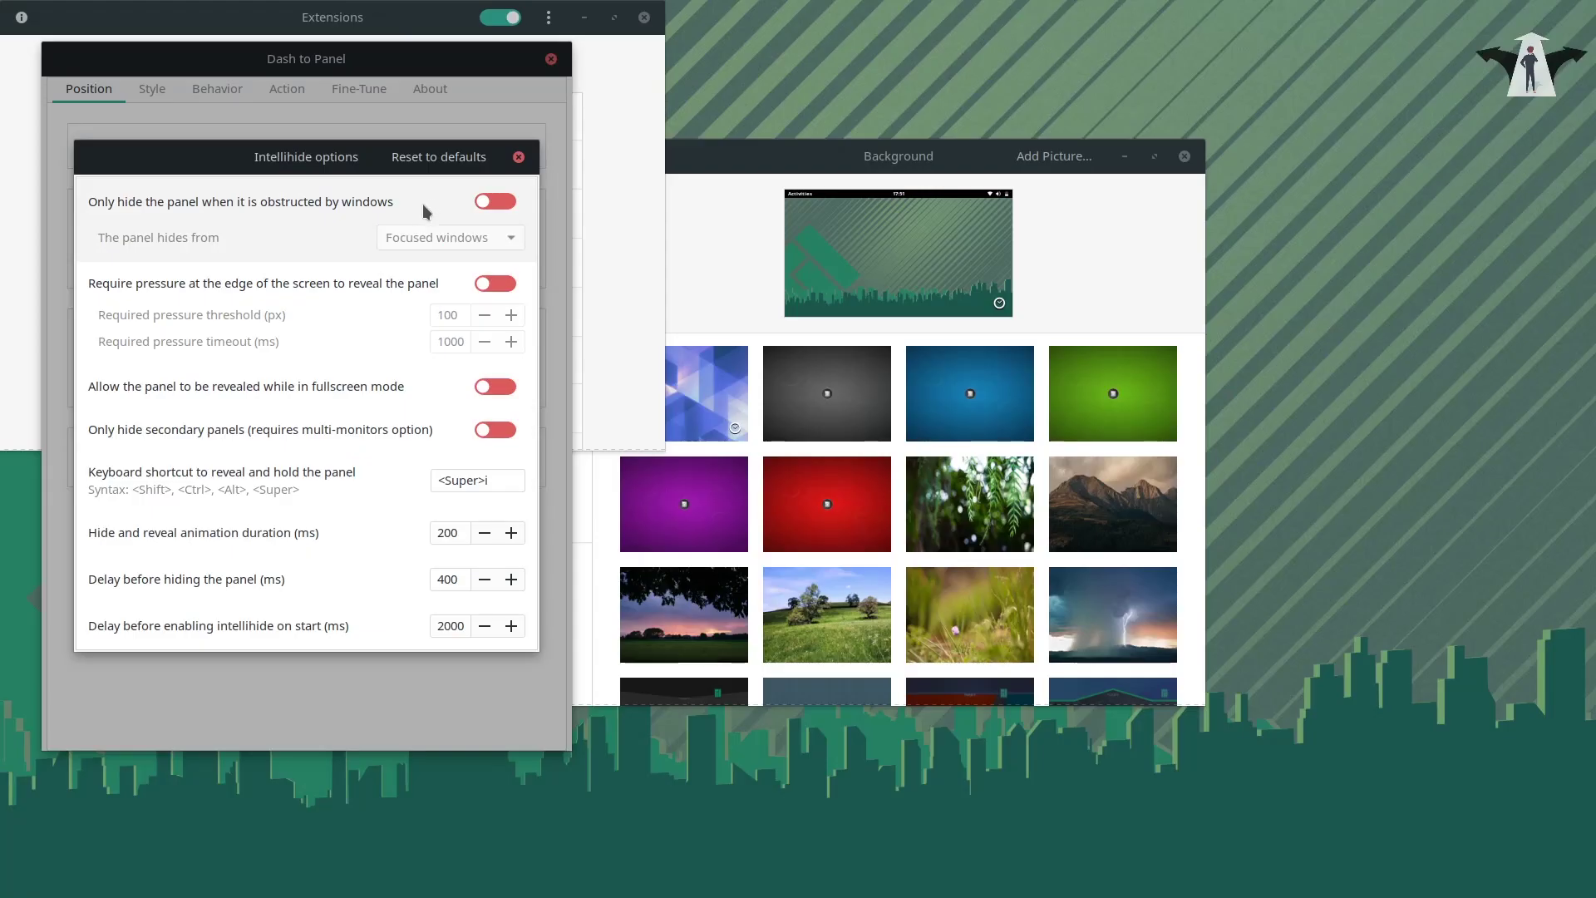
{"action": "left_click", "coordinate": [497, 203]}
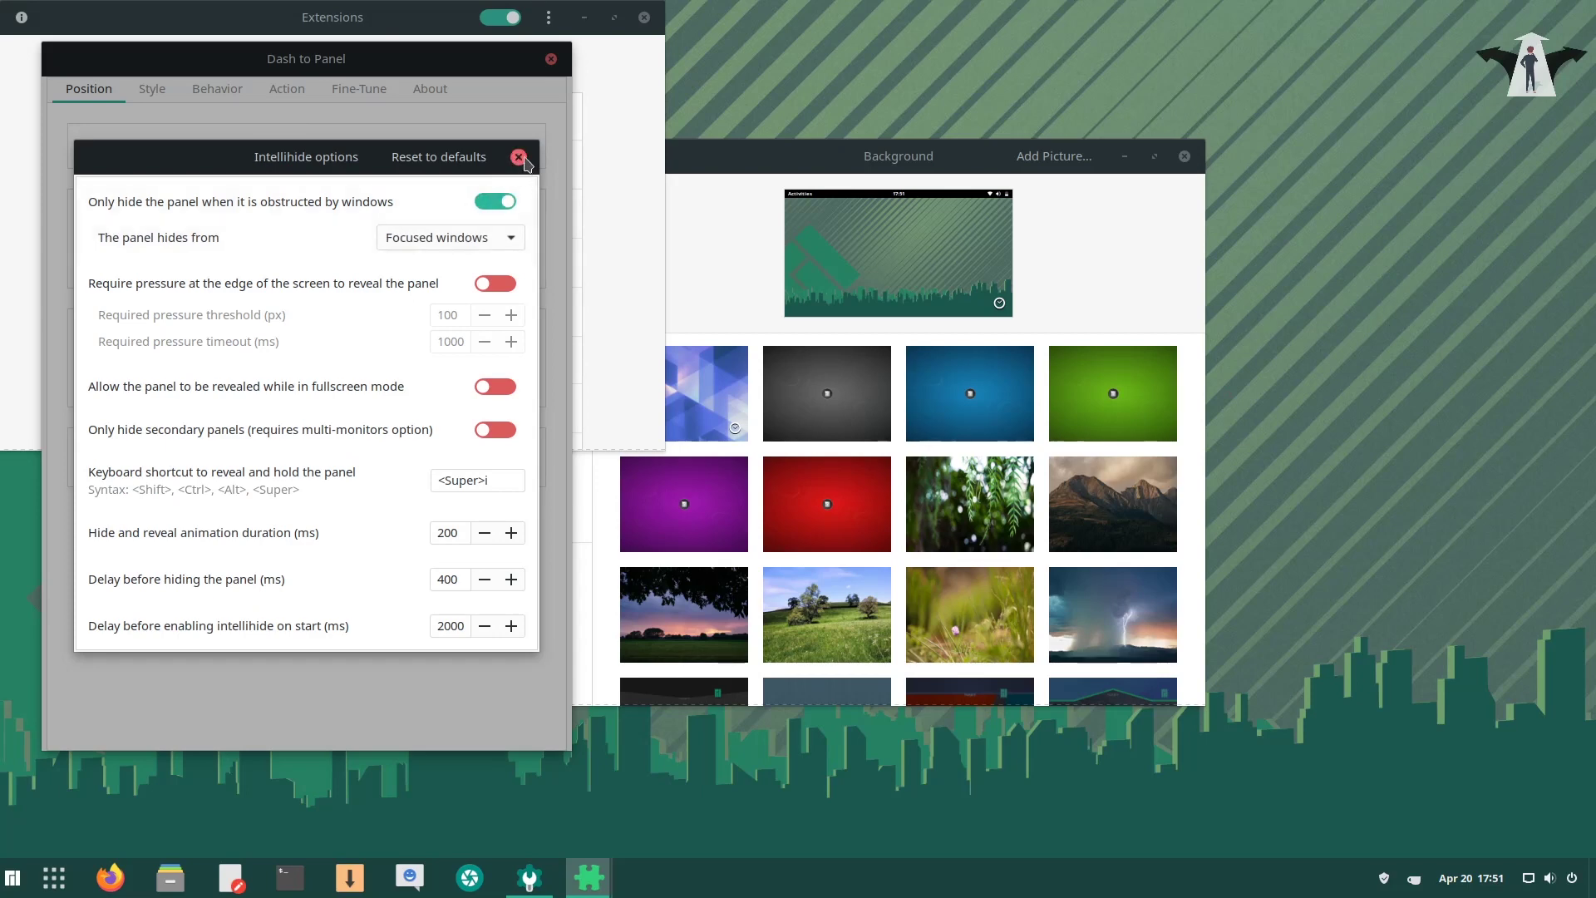
{"action": "left_click", "coordinate": [519, 158]}
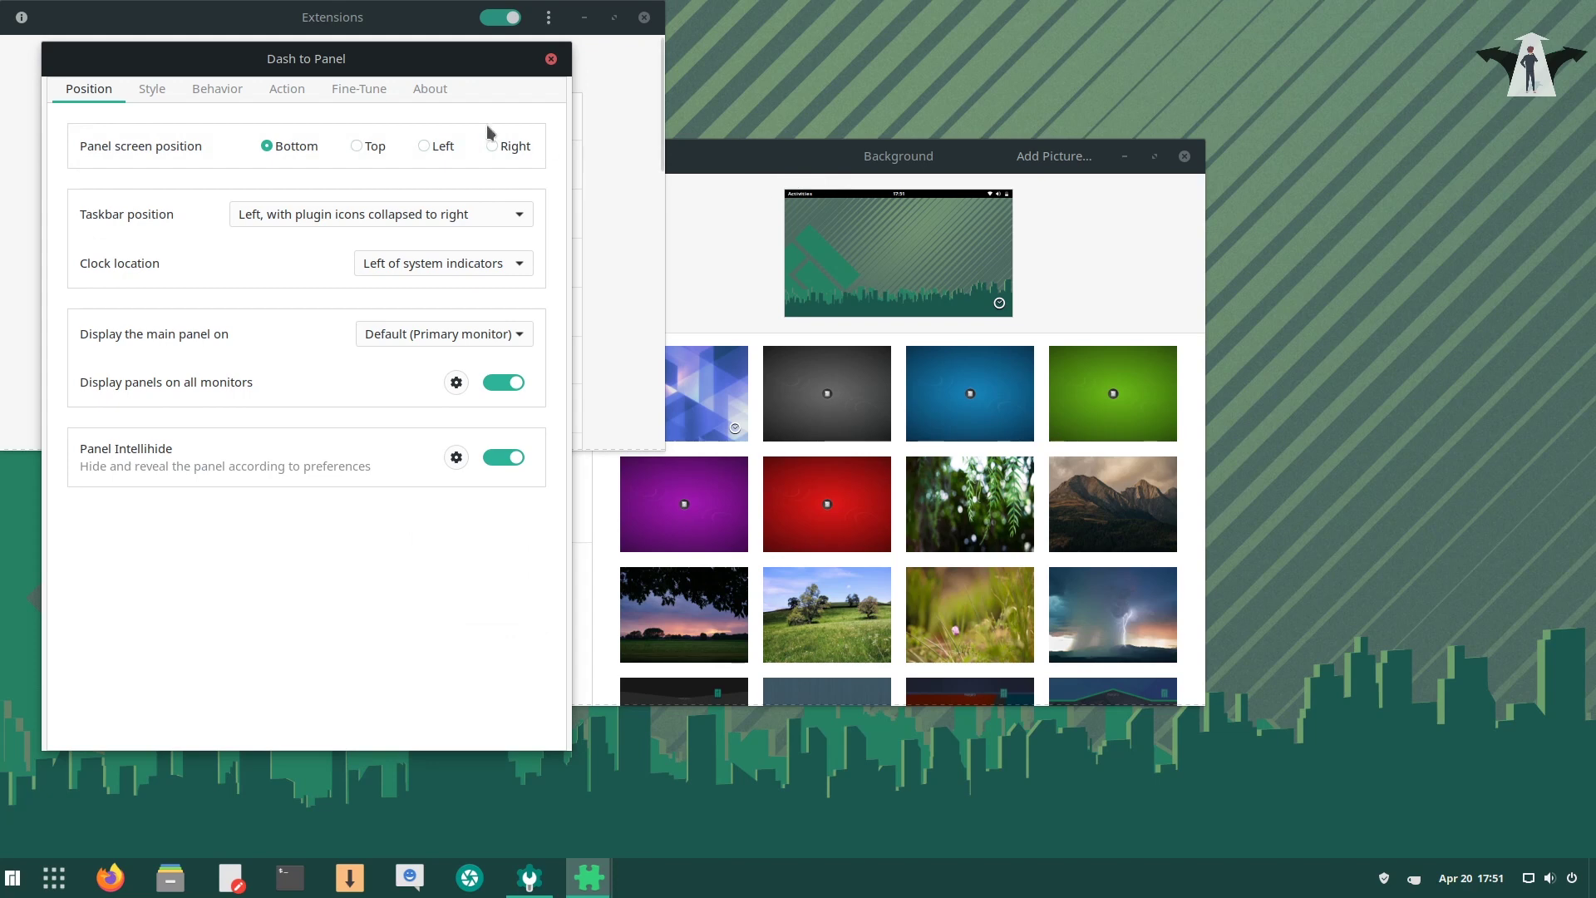
Step: Move the Dash to Panel settings slightly, and close them together with Extensions
{"action": "left_click_drag", "start_coordinate": [448, 66], "coordinate": [463, 96]}
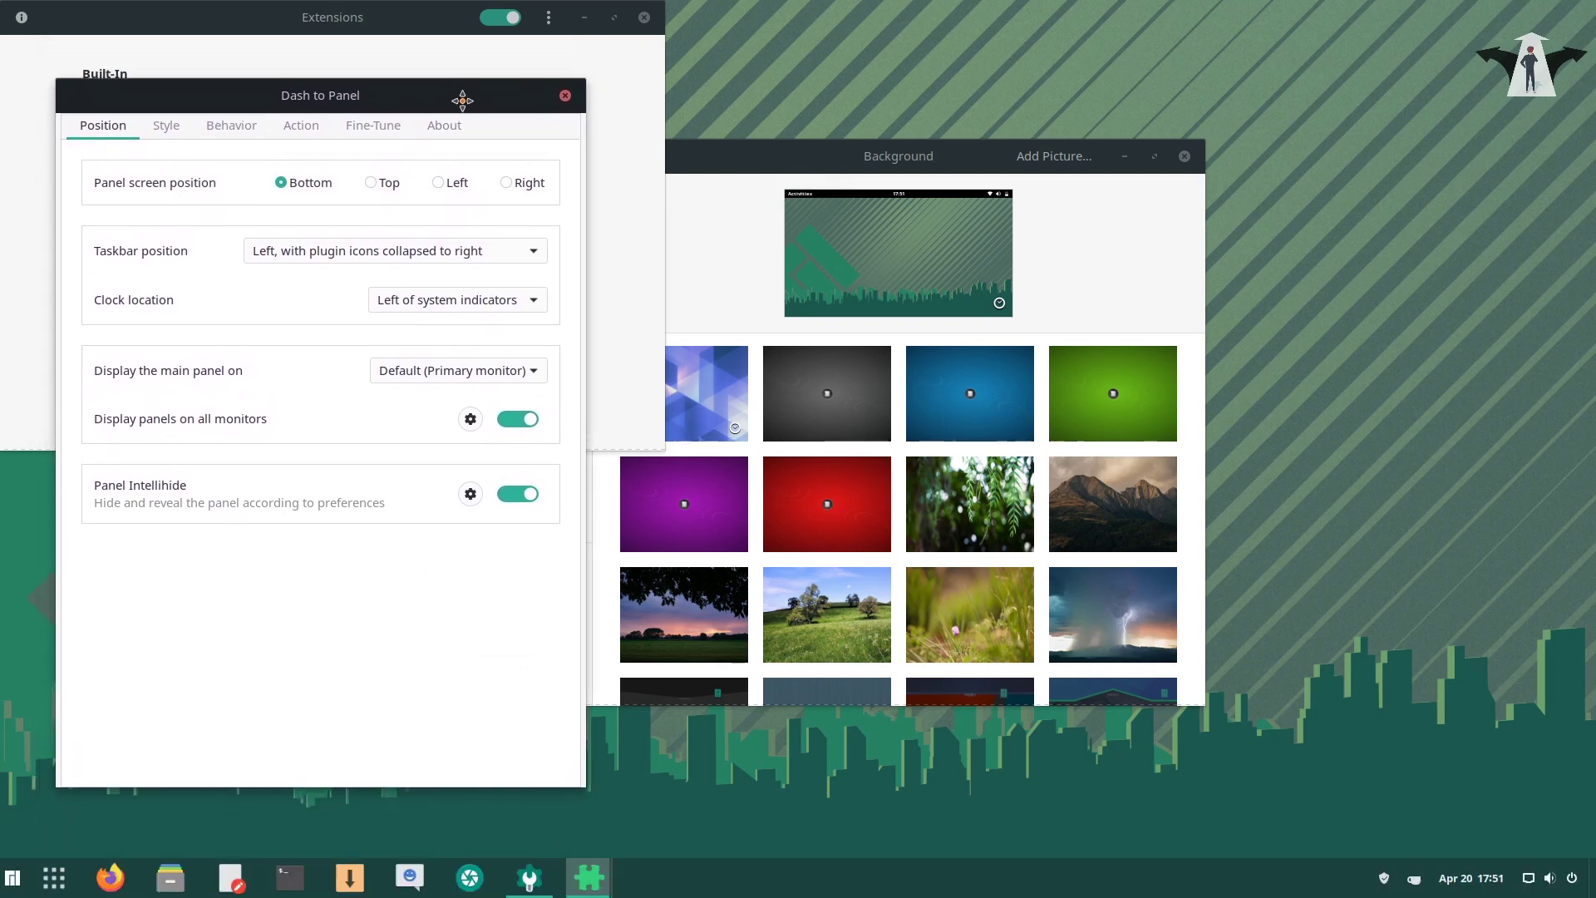
{"action": "left_click", "coordinate": [564, 97]}
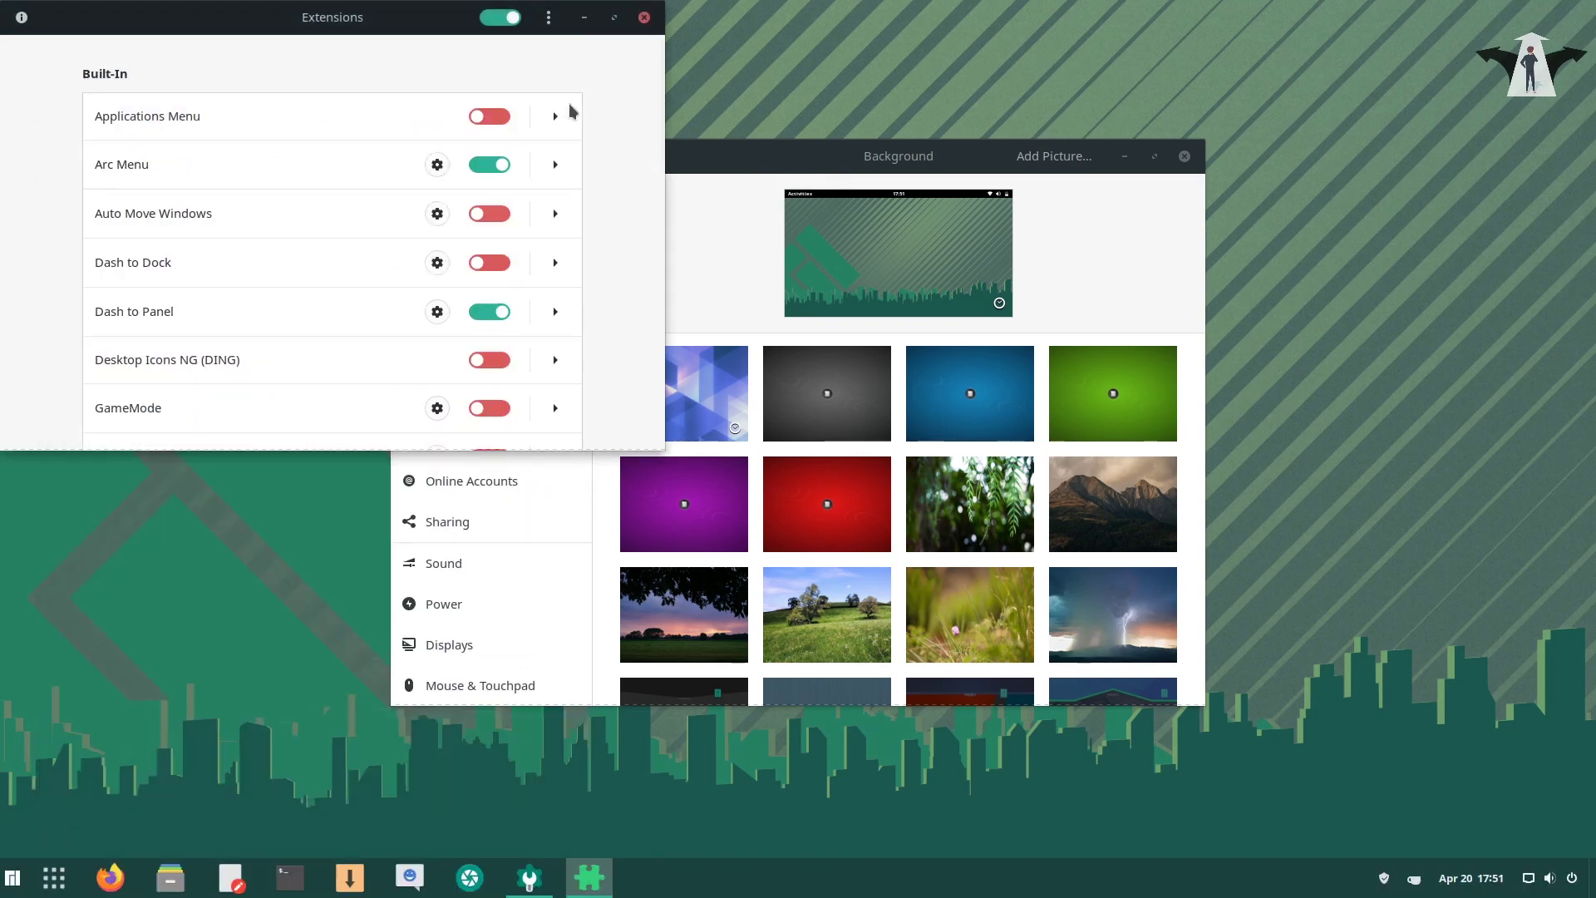
{"action": "left_click", "coordinate": [645, 18]}
Step: Maximize the Settings window and browse the available background wallpapers
{"action": "left_click", "coordinate": [1155, 157]}
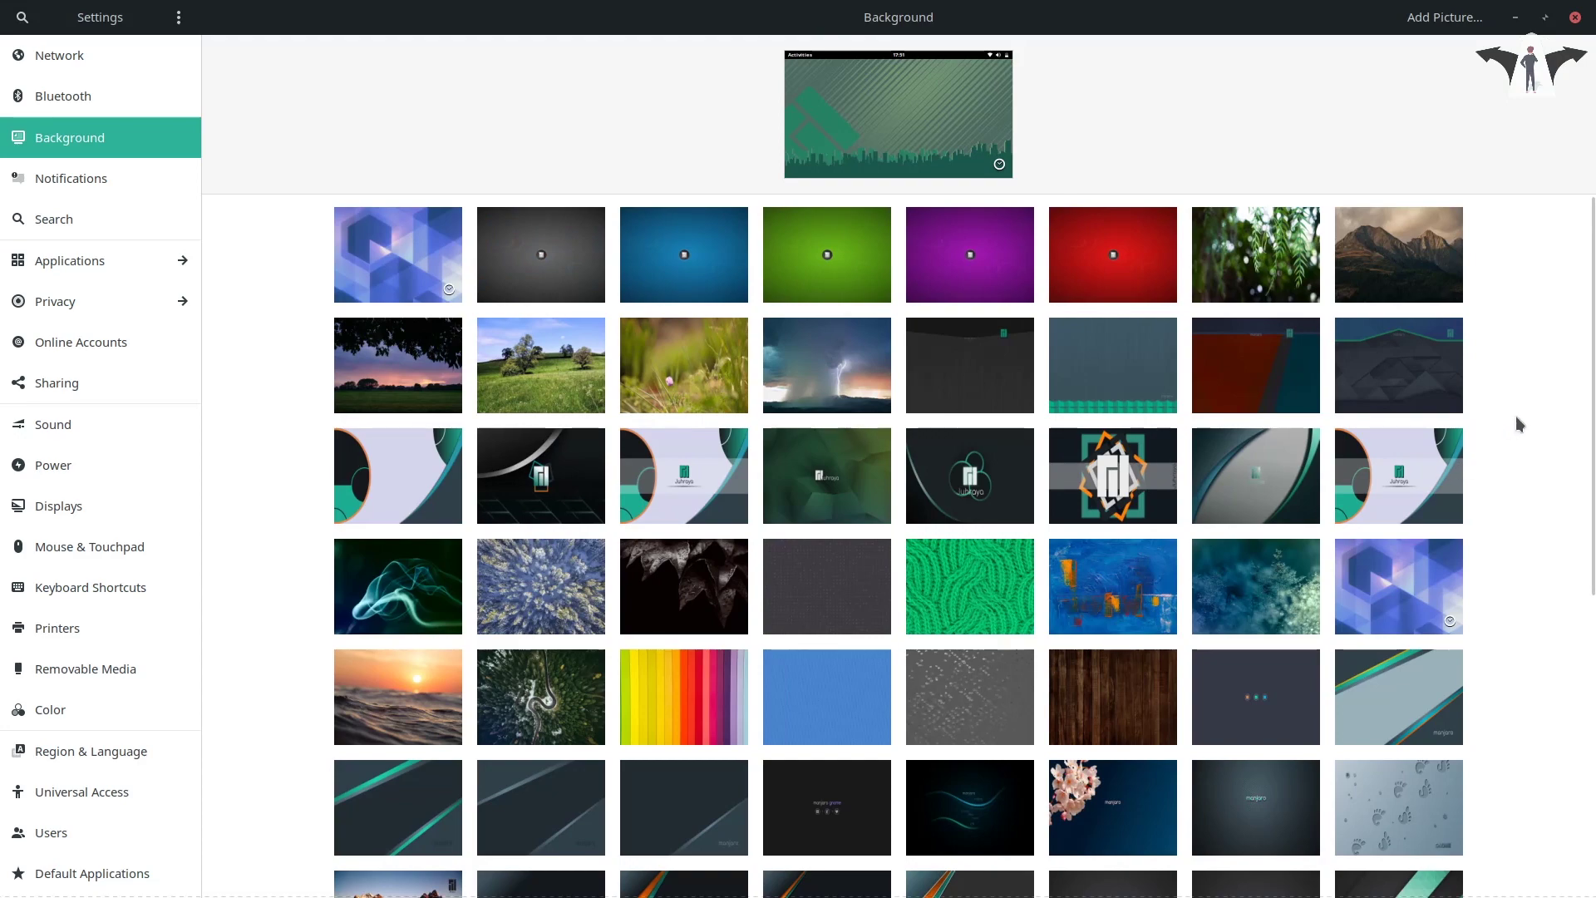
{"action": "scroll", "coordinate": [1515, 415], "scroll_direction": "down", "scroll_amount": 2}
{"action": "scroll", "coordinate": [1593, 425], "scroll_direction": "down", "scroll_amount": 6}
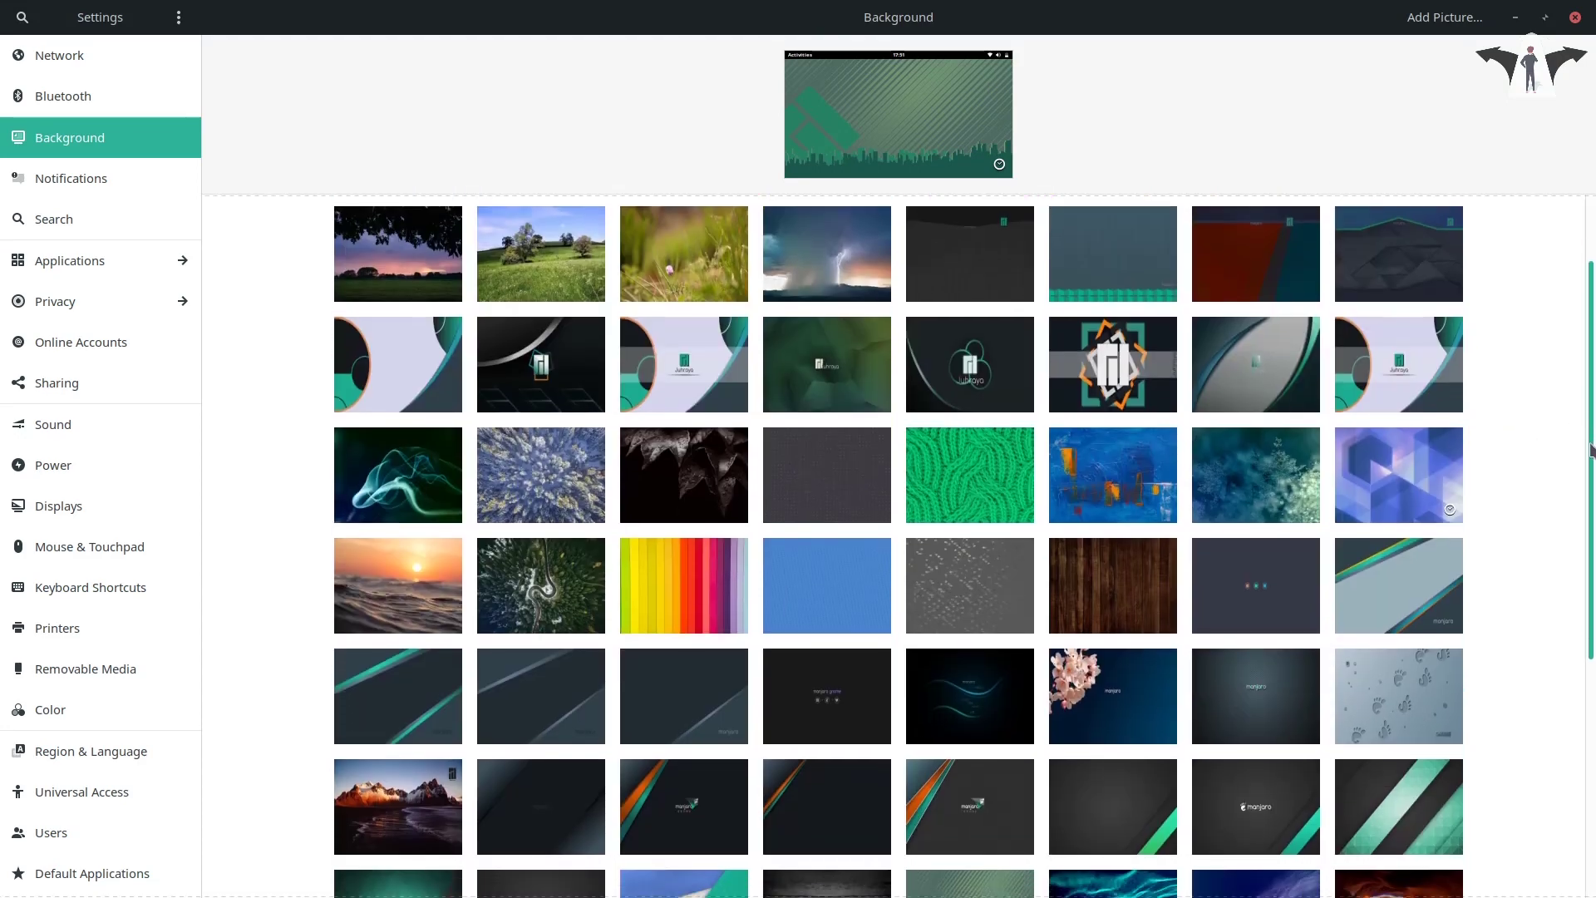
{"action": "scroll", "coordinate": [965, 546], "scroll_direction": "down", "scroll_amount": 3}
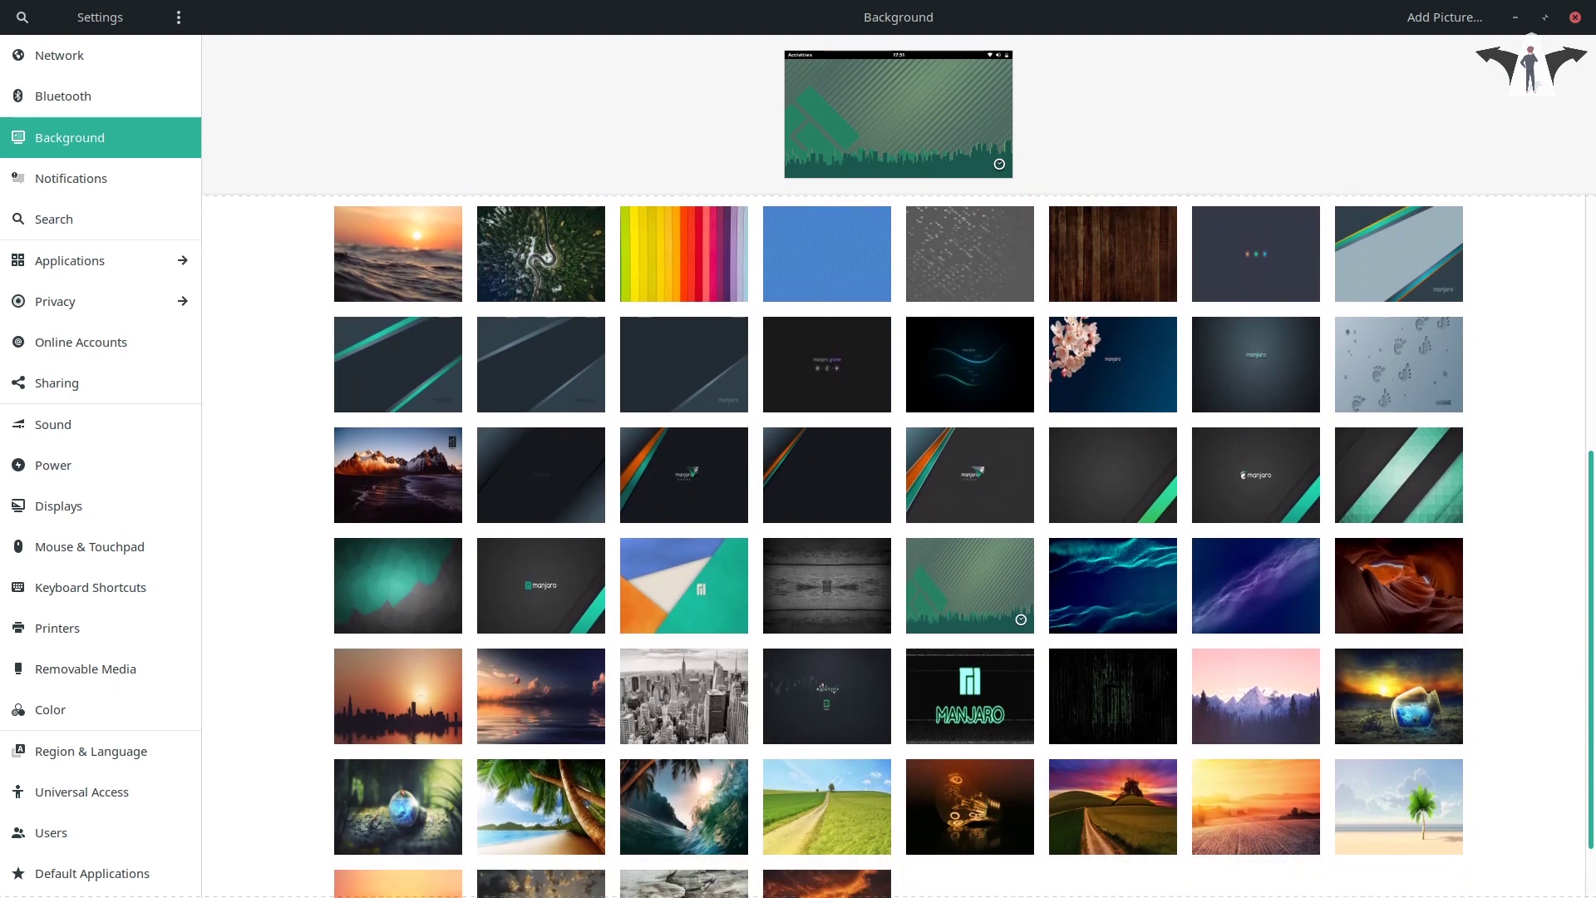
{"action": "scroll", "coordinate": [1566, 350], "scroll_direction": "up", "scroll_amount": 10}
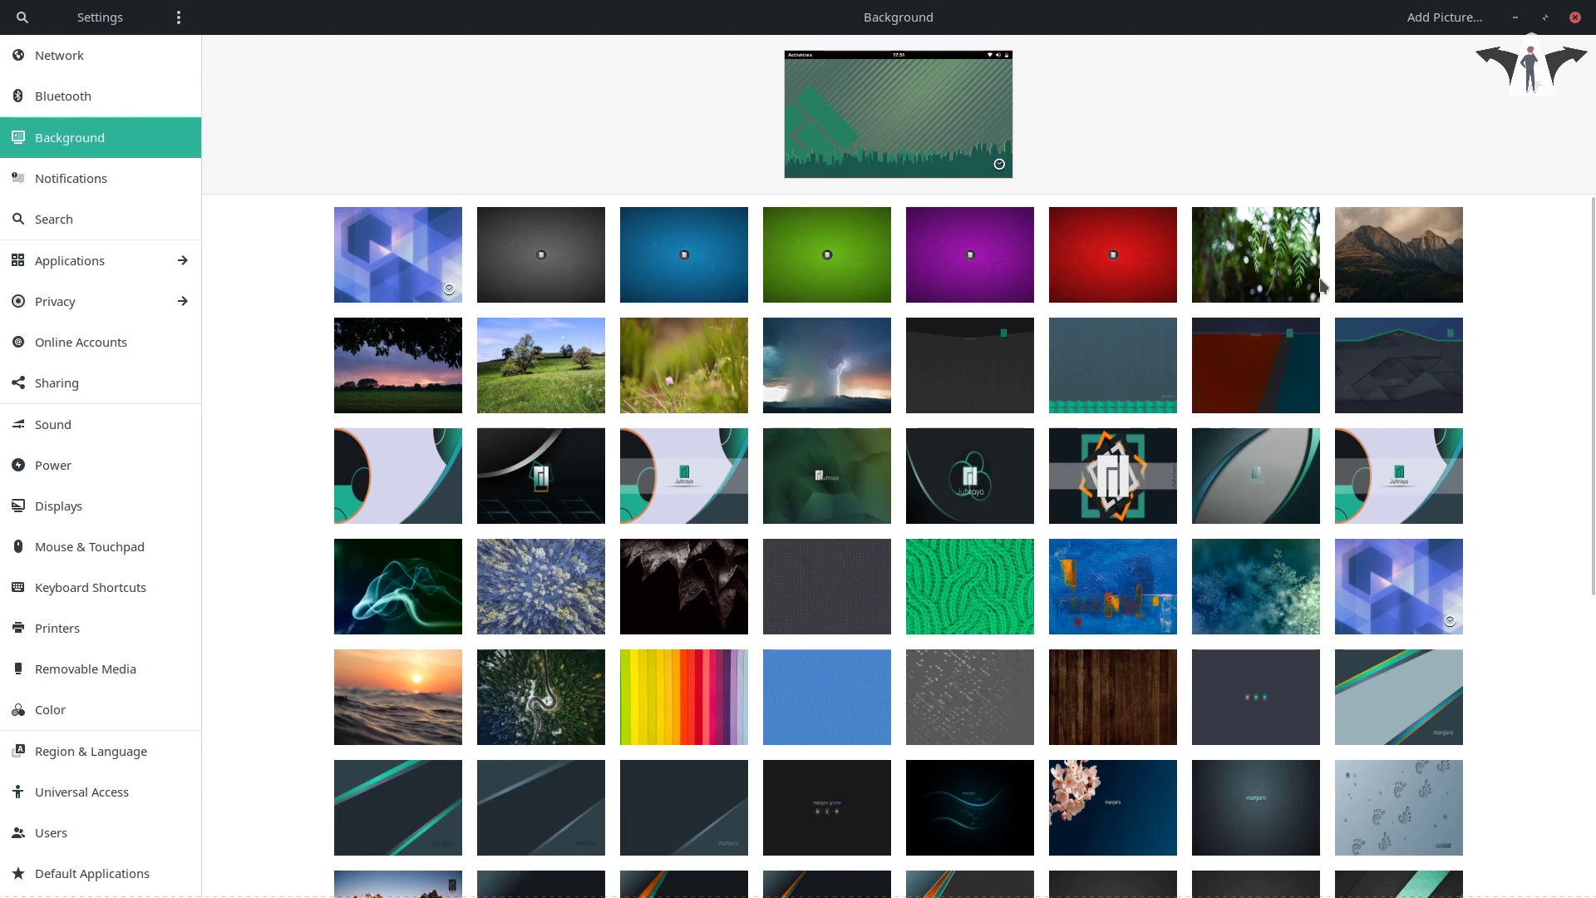
Step: Try the hanging green leaves picture as the background, and restore the Settings window to a smaller size to view the desktop
{"action": "left_click", "coordinate": [1273, 263]}
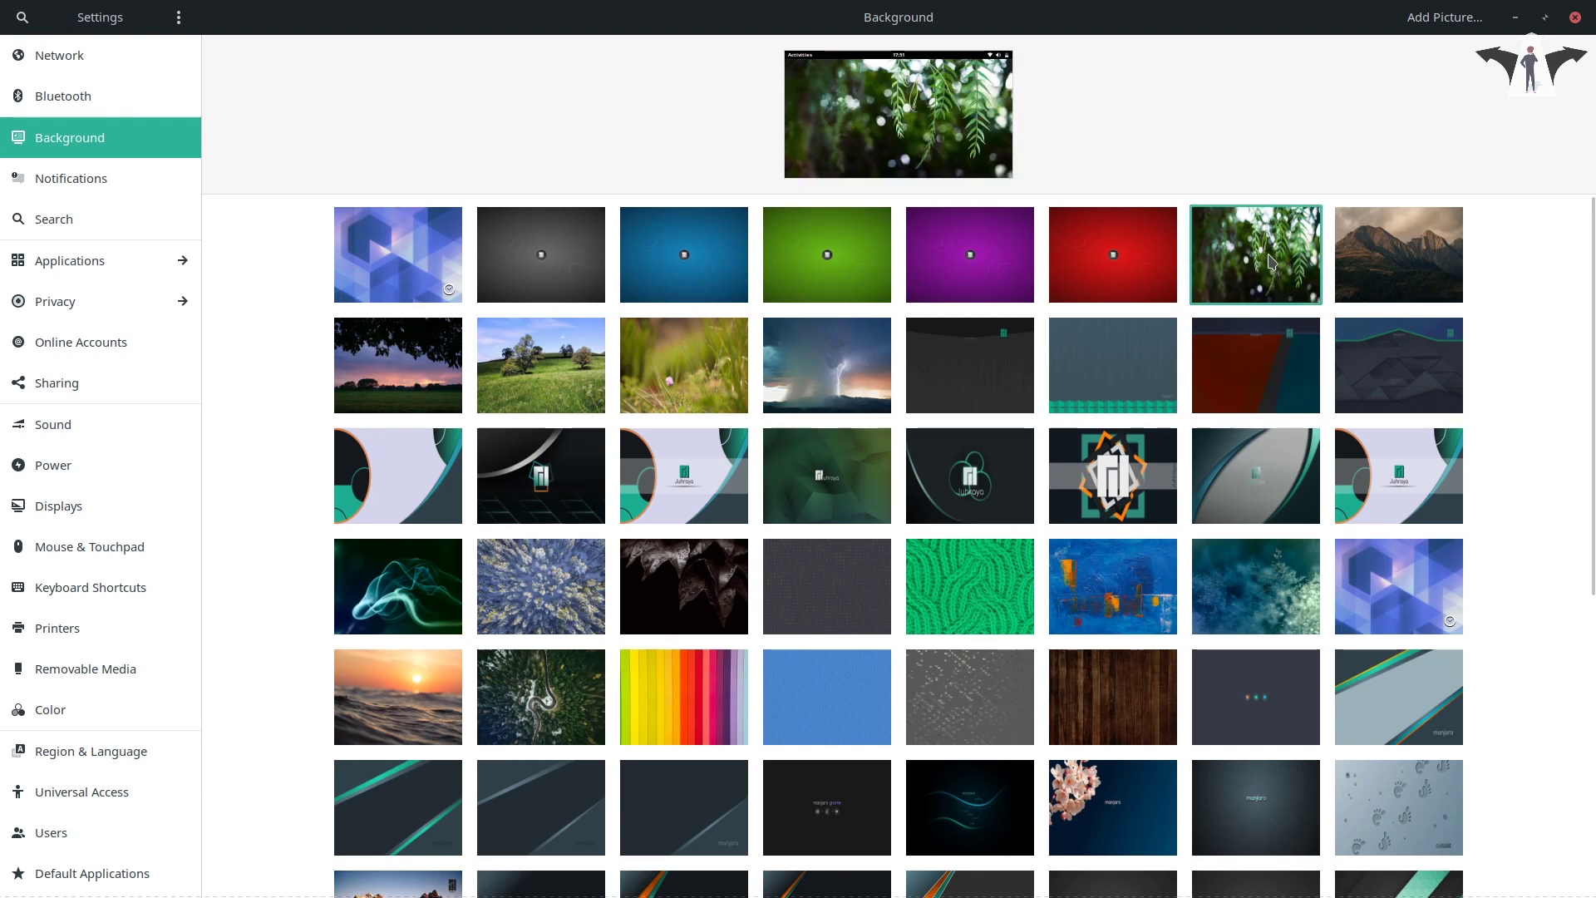
{"action": "left_click", "coordinate": [1545, 17]}
{"action": "left_click_drag", "start_coordinate": [964, 158], "coordinate": [1124, 138]}
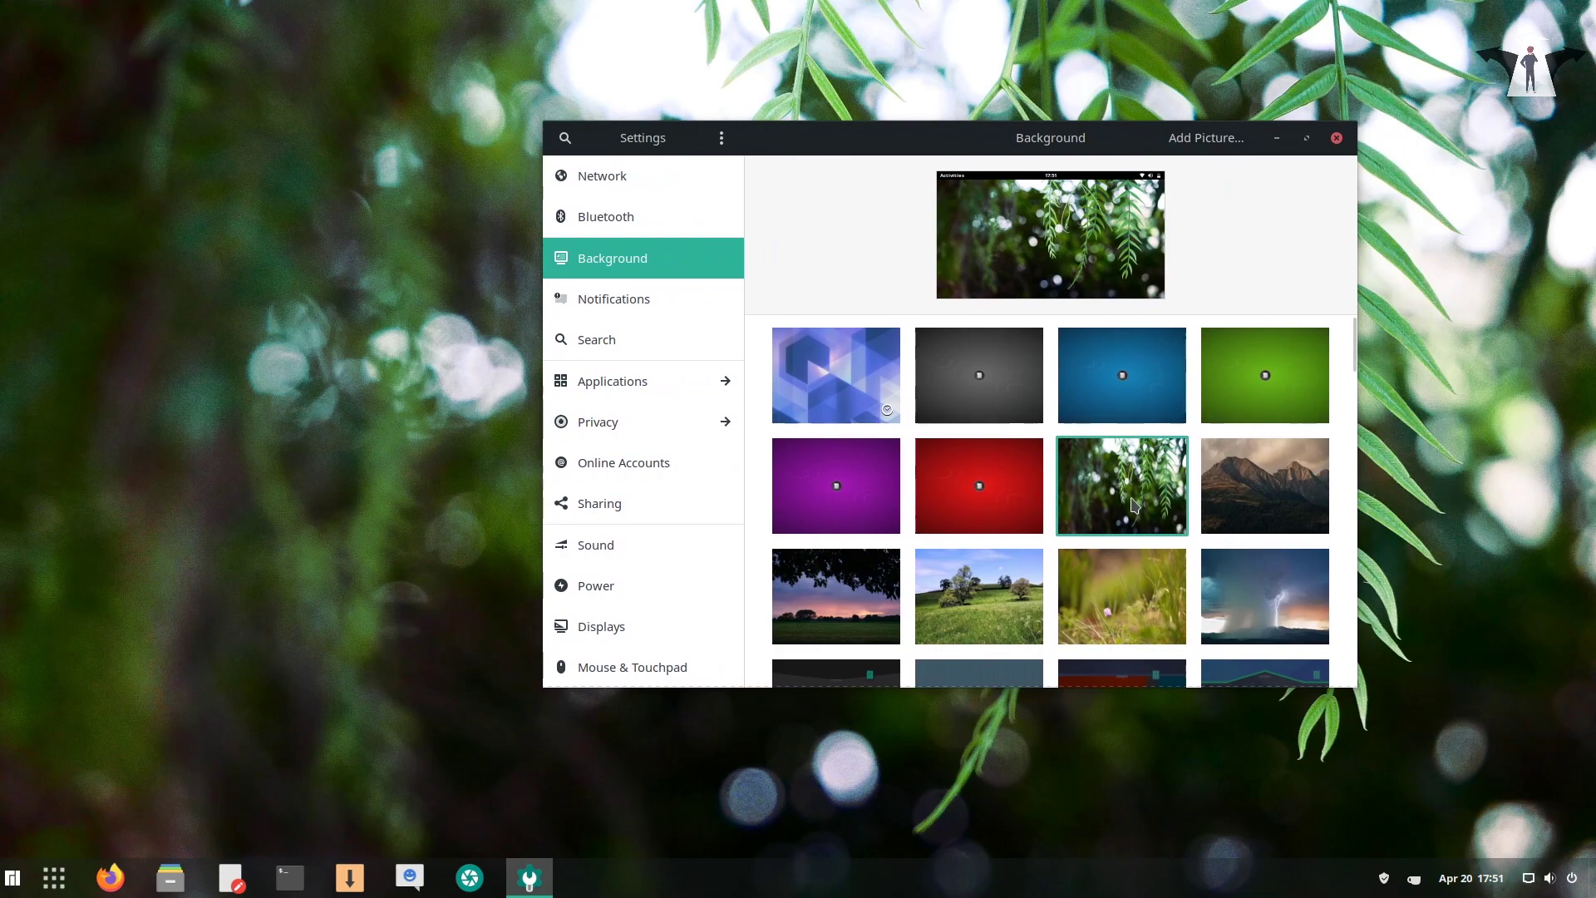
Step: Set the picture of a field at sunset under dark tree branches as the background, and close Settings
{"action": "left_click", "coordinate": [848, 597]}
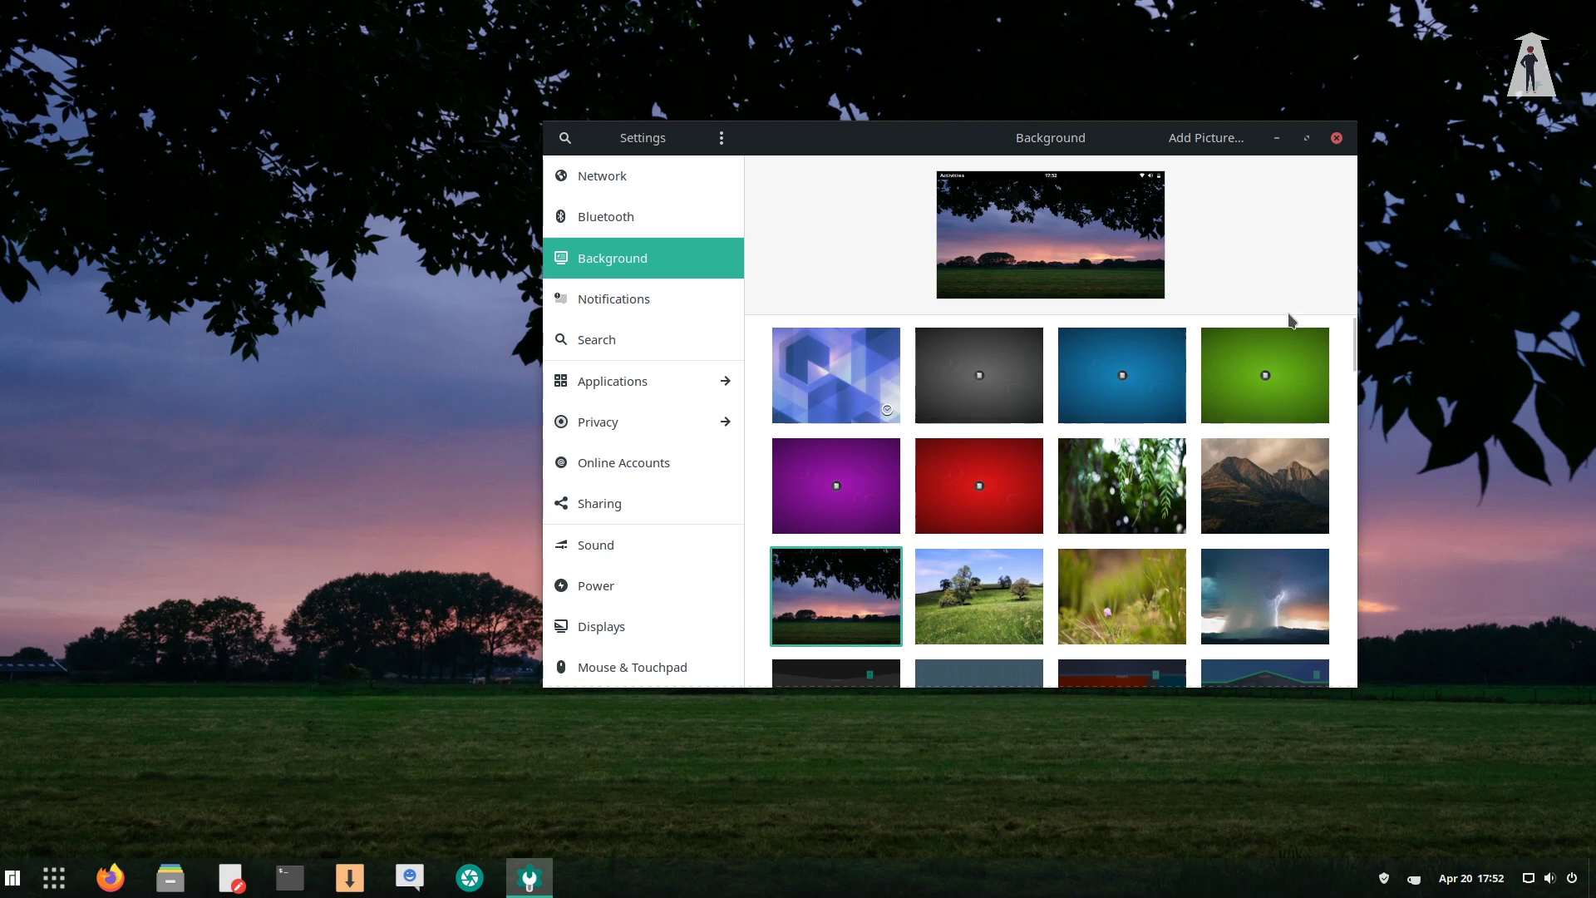
{"action": "left_click", "coordinate": [1336, 138]}
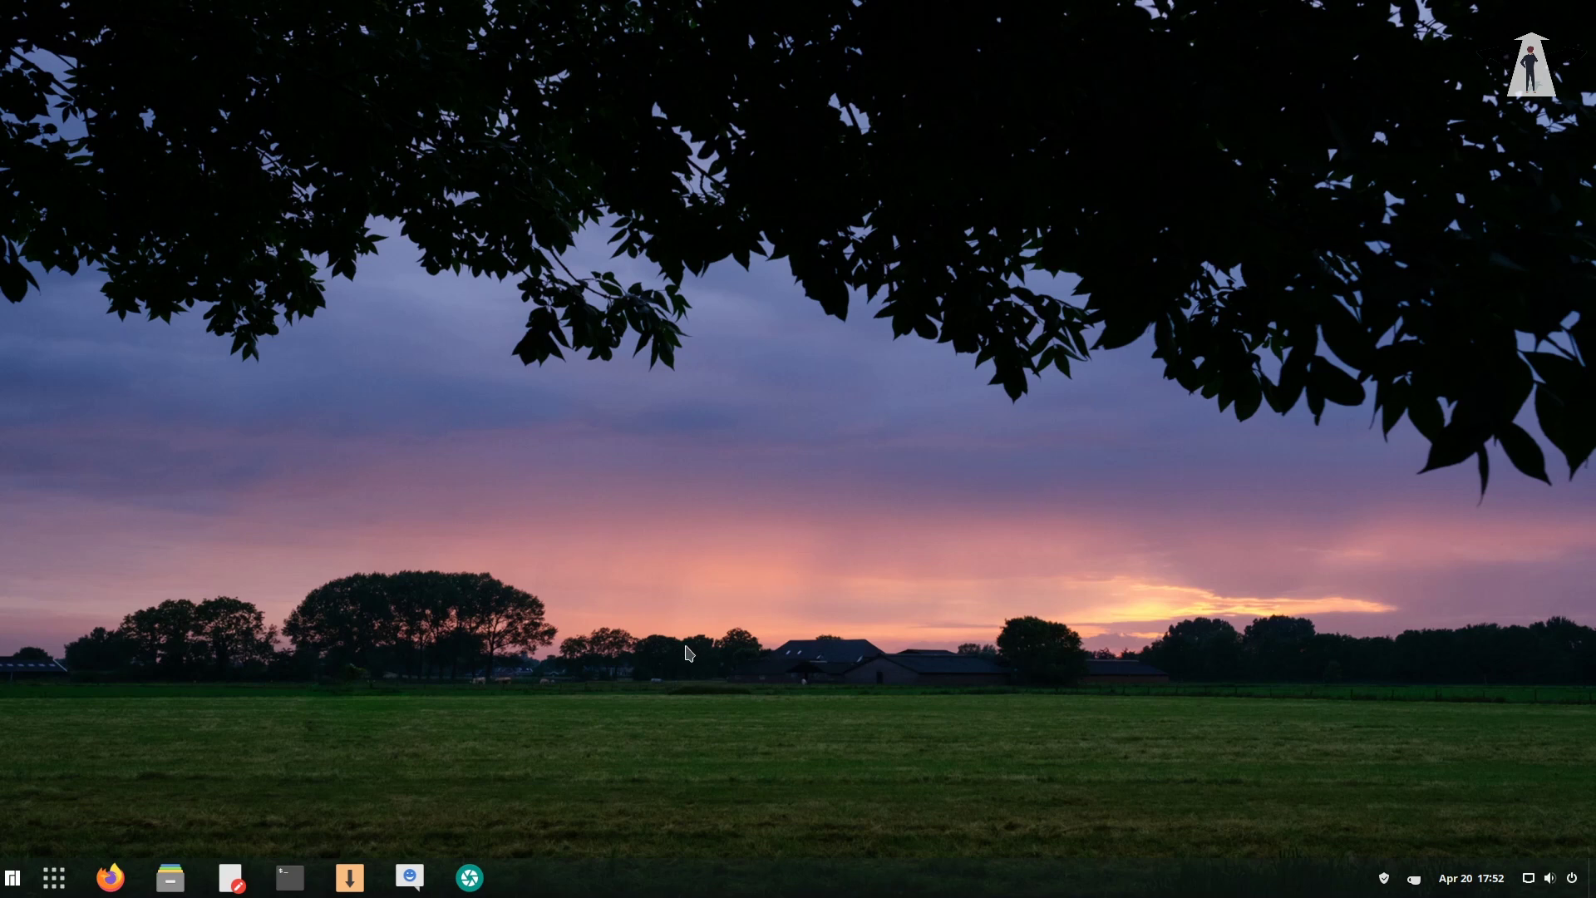
Step: Open the applications overview, look through all installed applications to the last page, and return to the frequent ones
{"action": "left_click", "coordinate": [55, 879]}
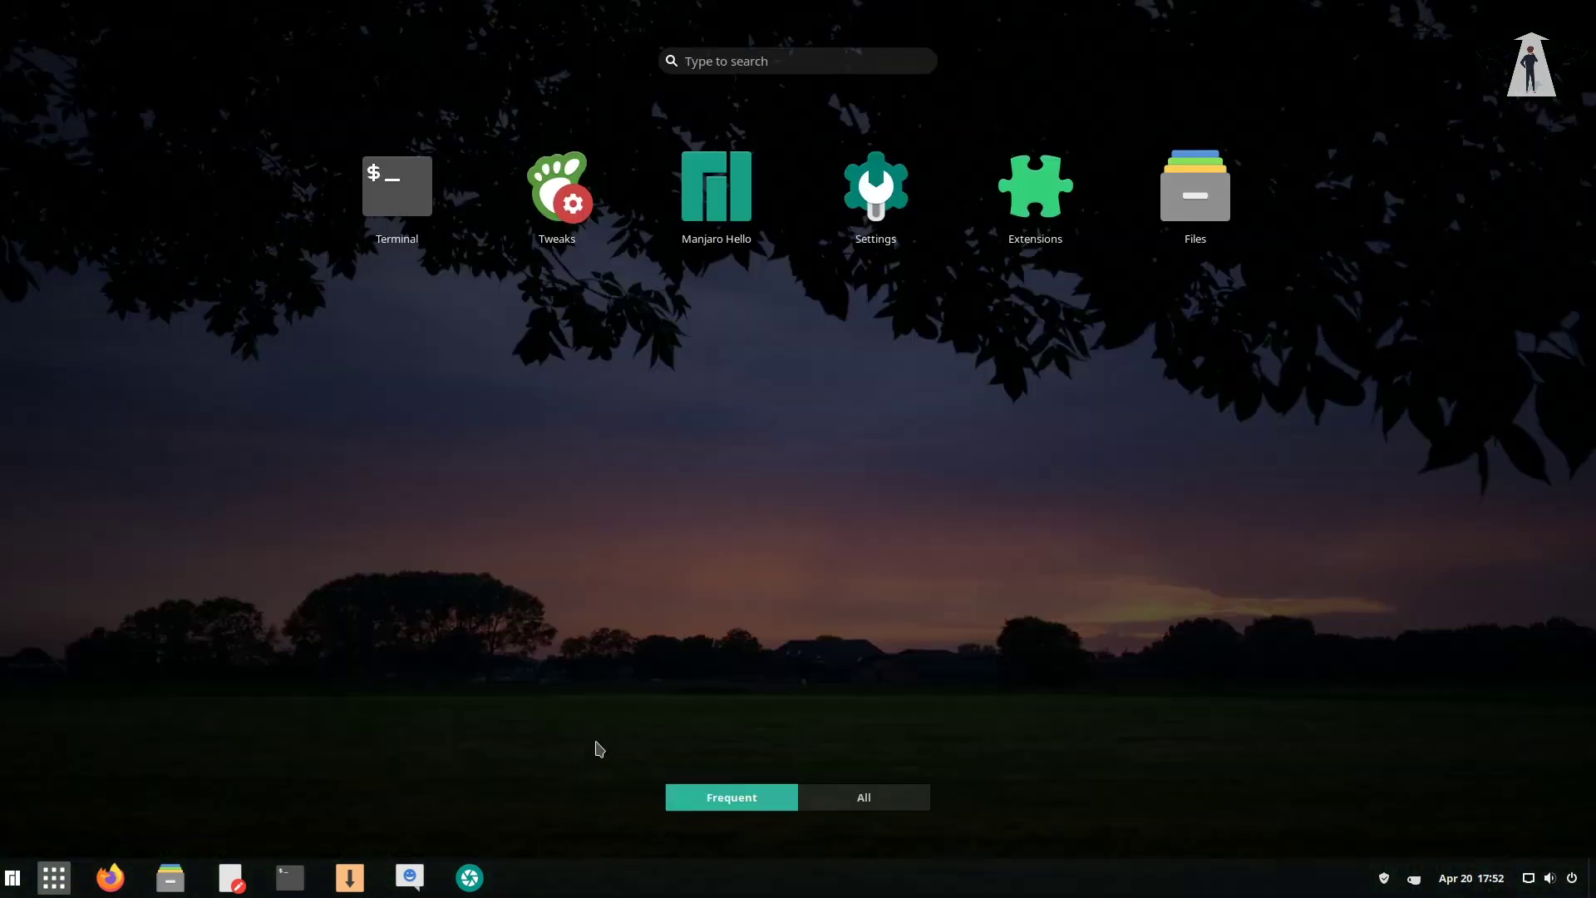
{"action": "left_click", "coordinate": [898, 806]}
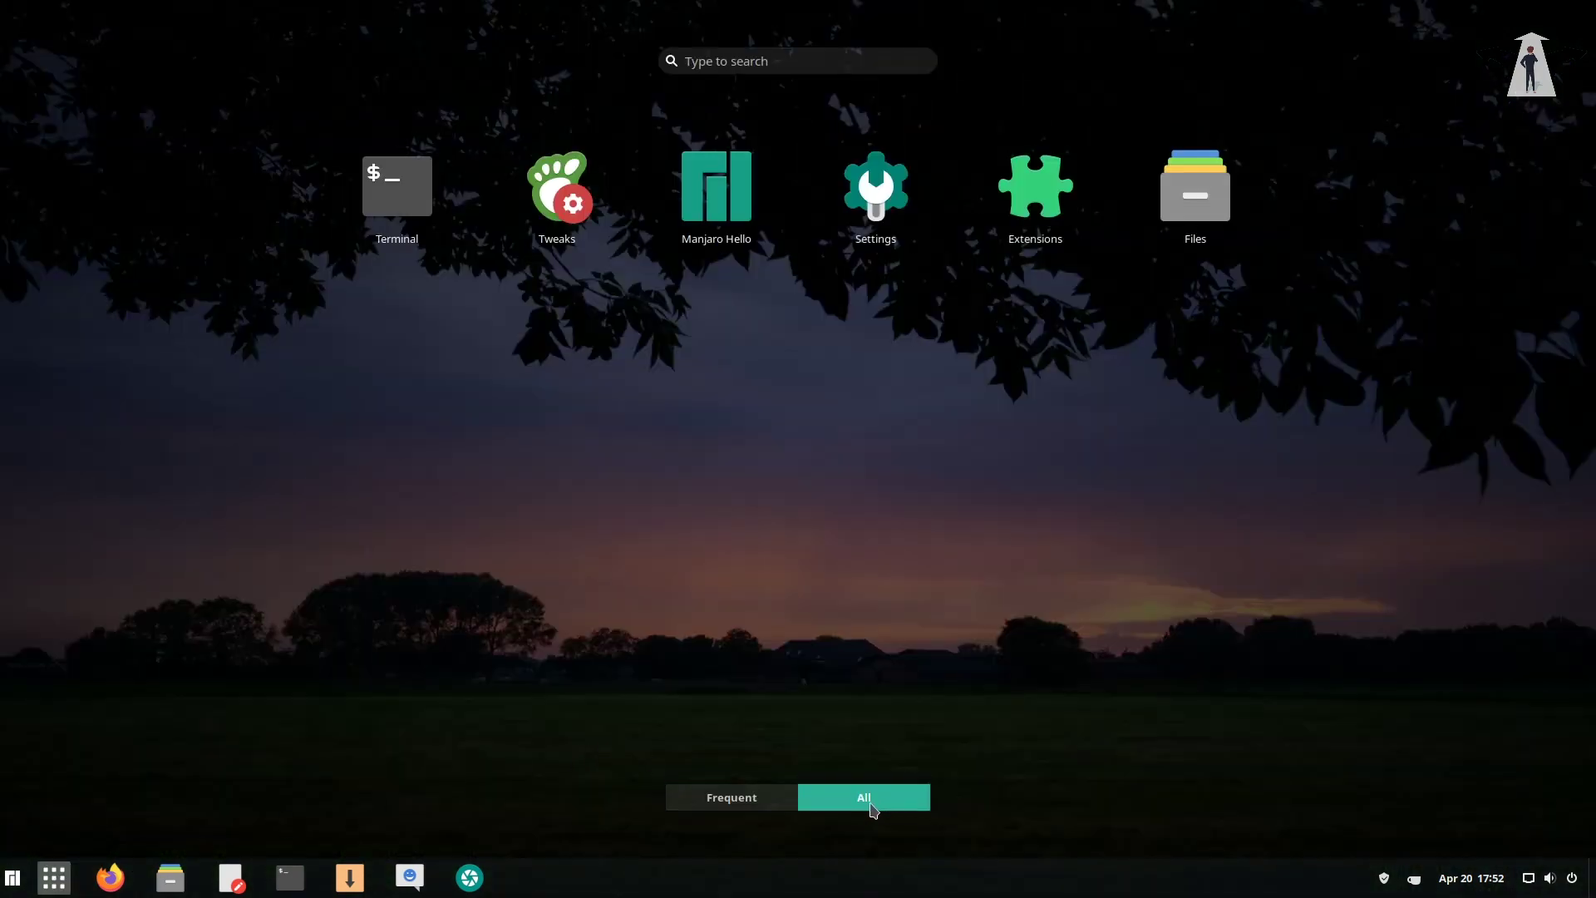
{"action": "scroll", "coordinate": [752, 717], "scroll_direction": "down", "scroll_amount": 2}
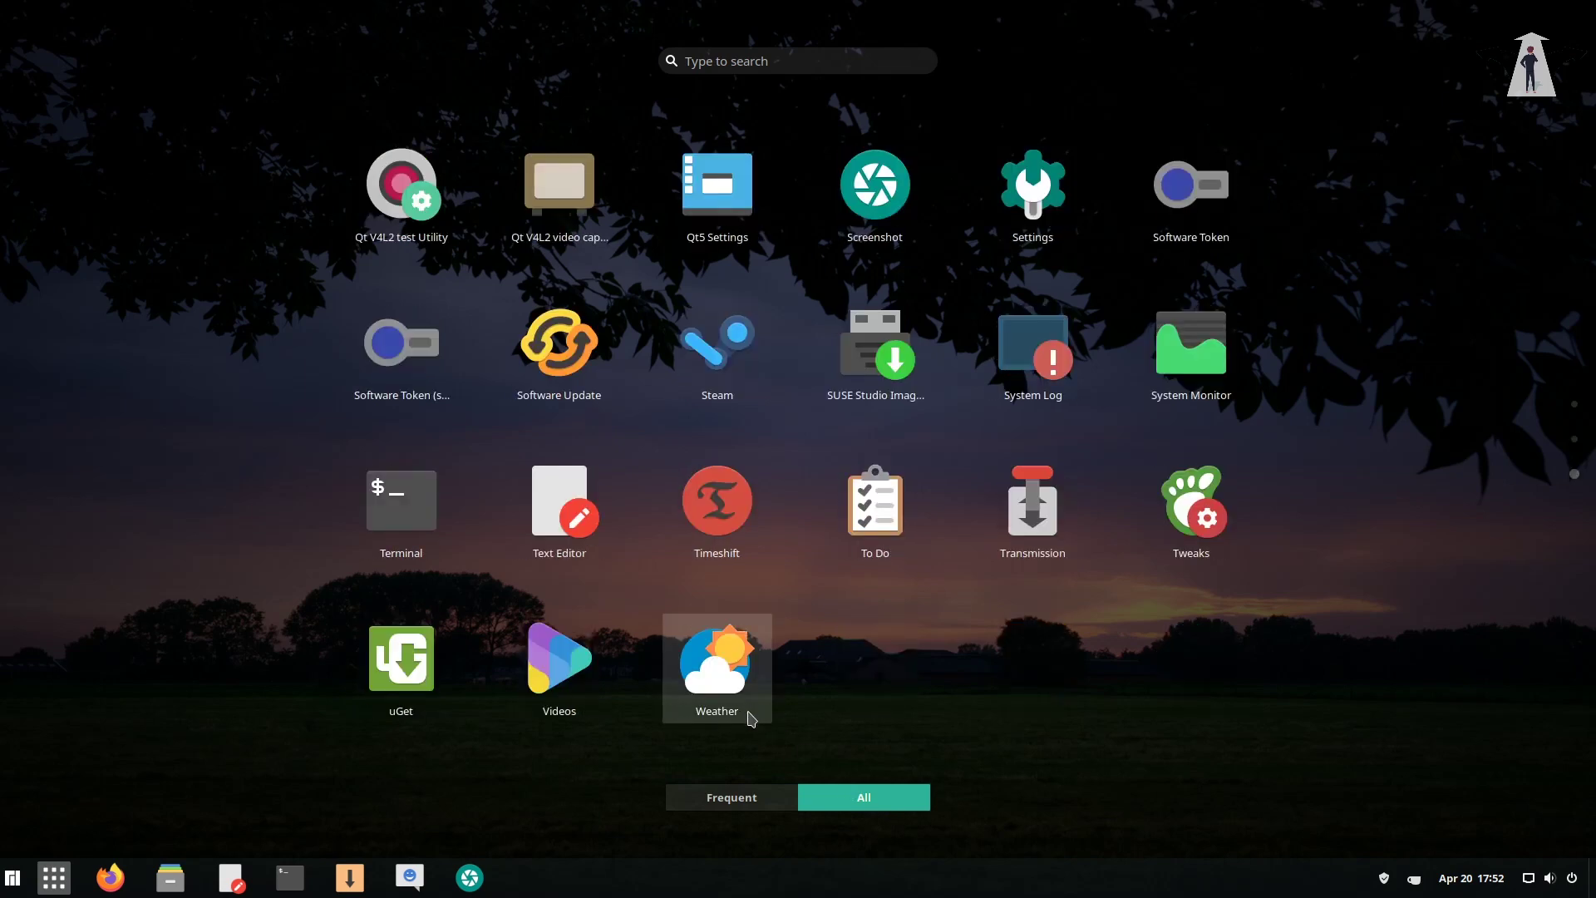
{"action": "left_click", "coordinate": [728, 803]}
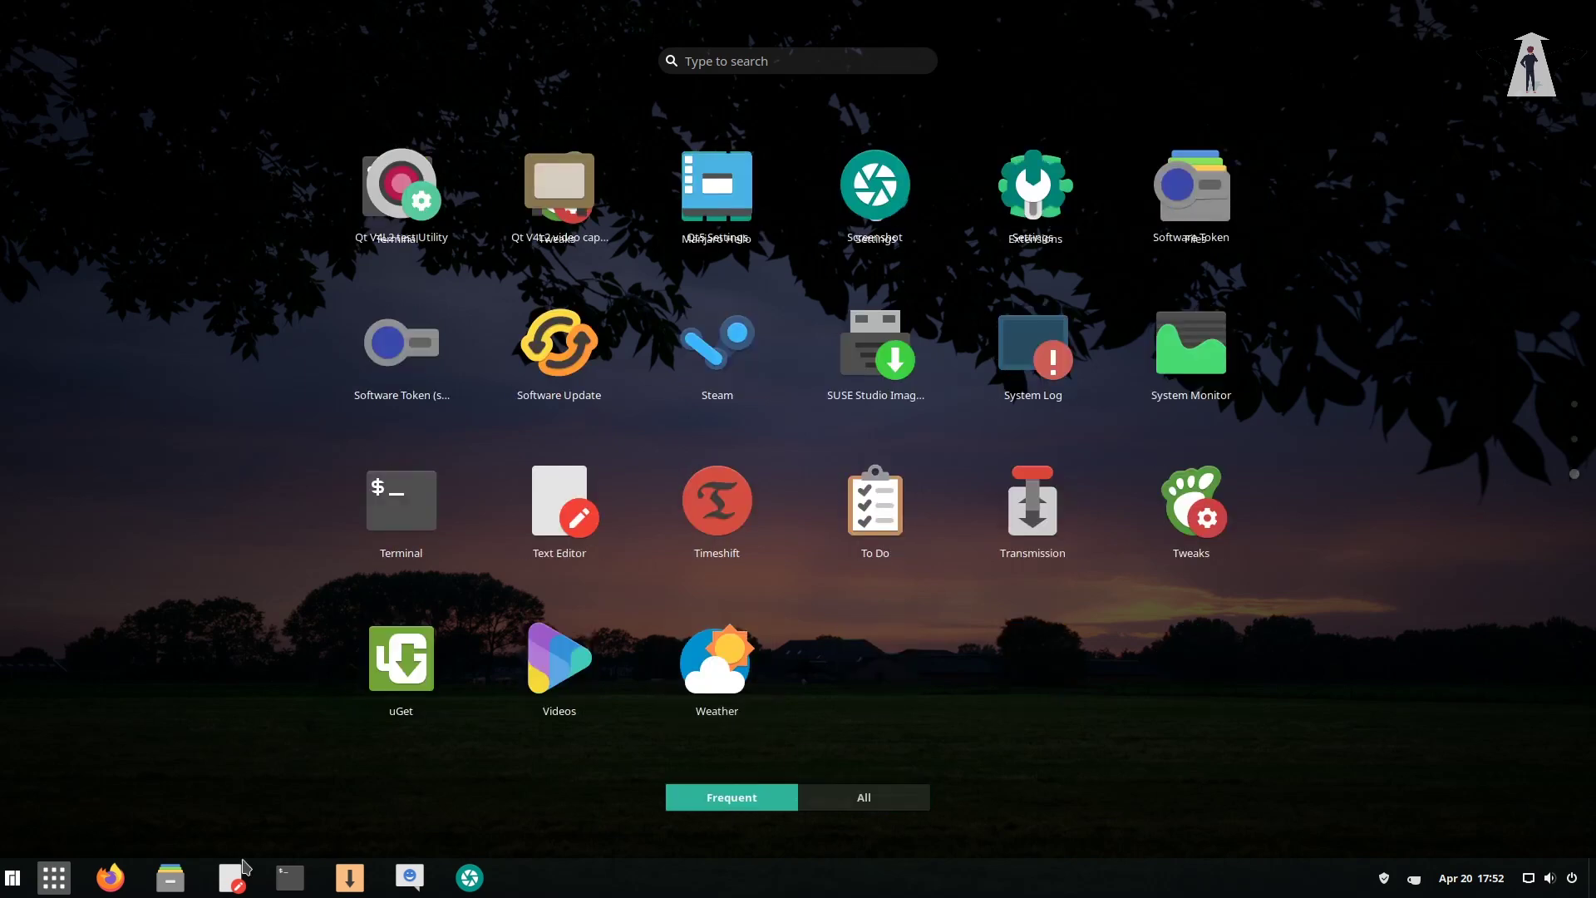
Step: Leave the applications overview, view the Arc Menu's shortcuts, and close the menu
{"action": "left_click", "coordinate": [13, 881]}
{"action": "left_click", "coordinate": [14, 881]}
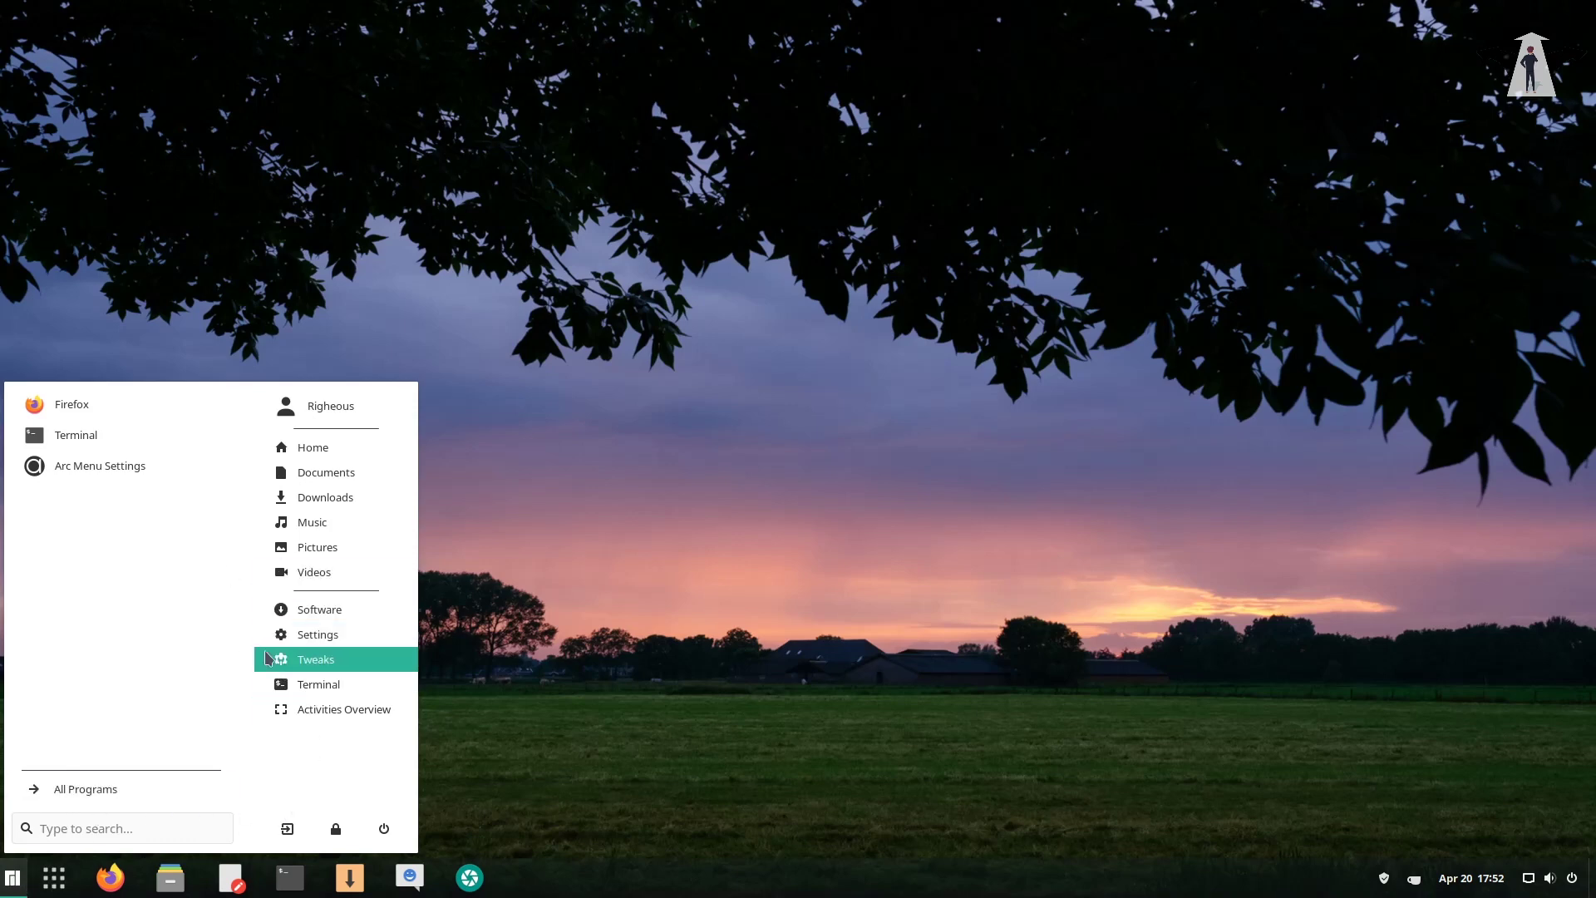
{"action": "left_click", "coordinate": [616, 652]}
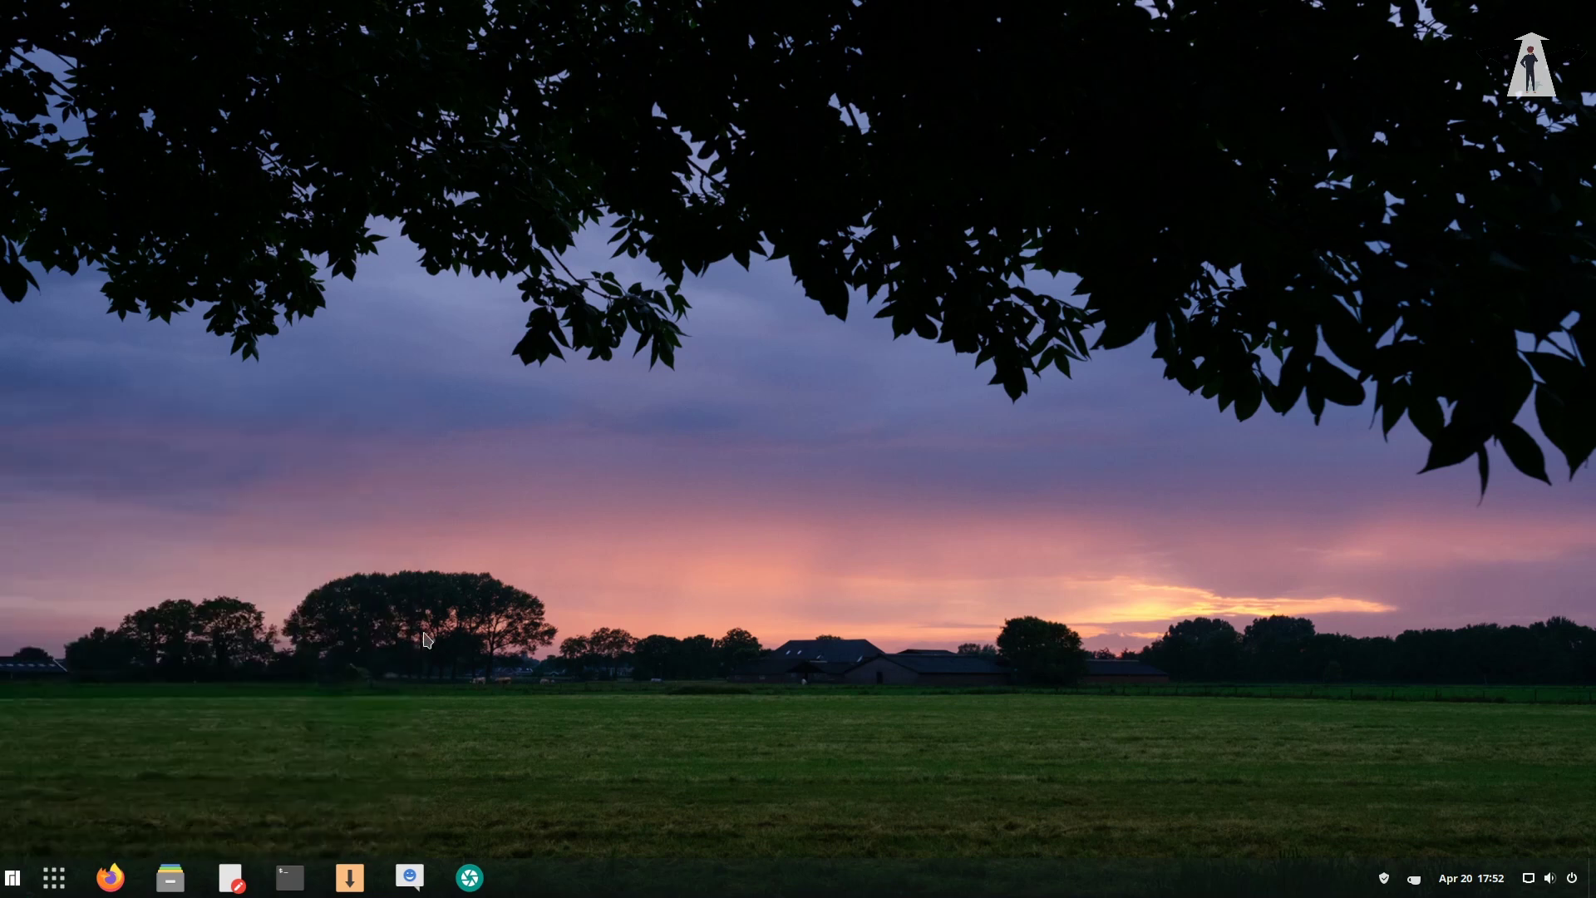